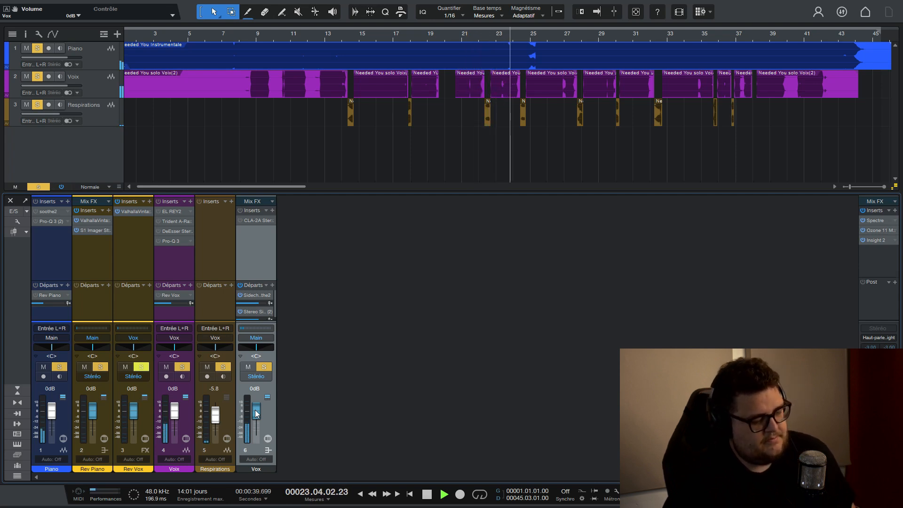
Lower the Vox bus volume to -5.0 dB and play the song with the Piano track muted.
key("space")
left_click_drag(256, 411, 254, 415)
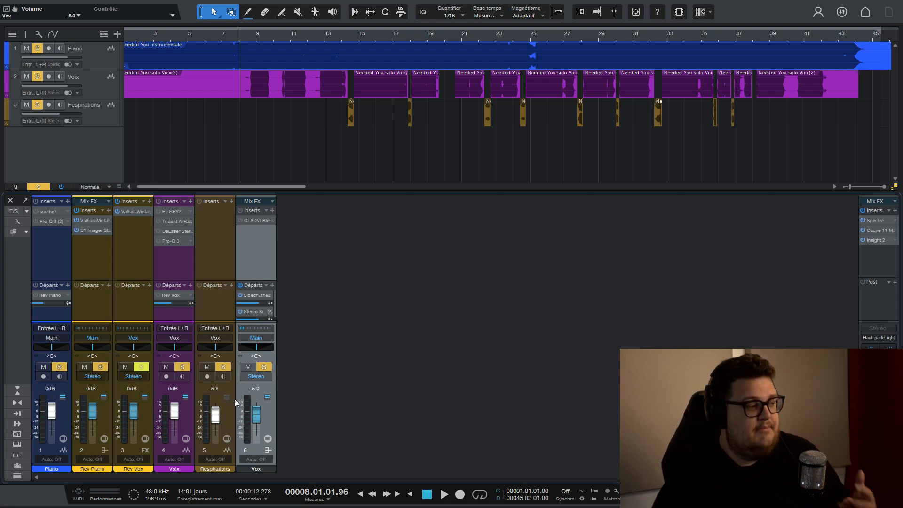
left_click(25, 48)
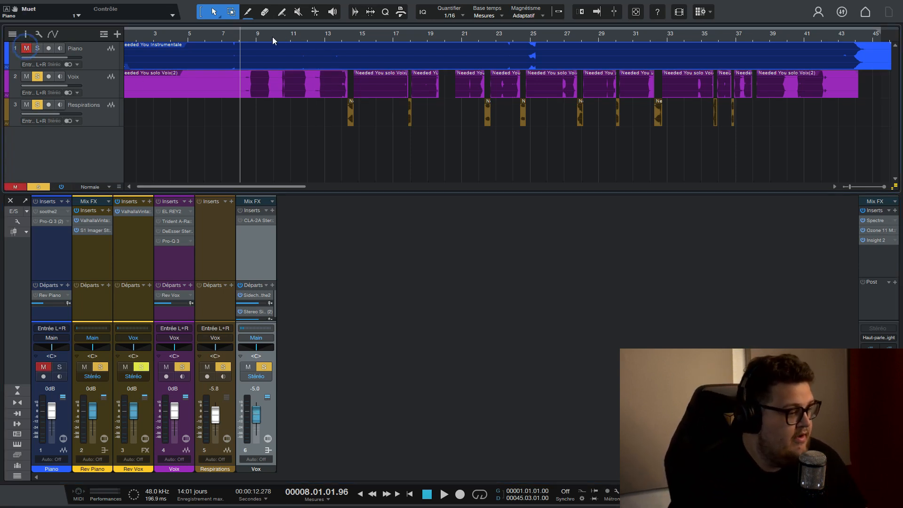
scroll(261, 36, "up", 5)
key("space")
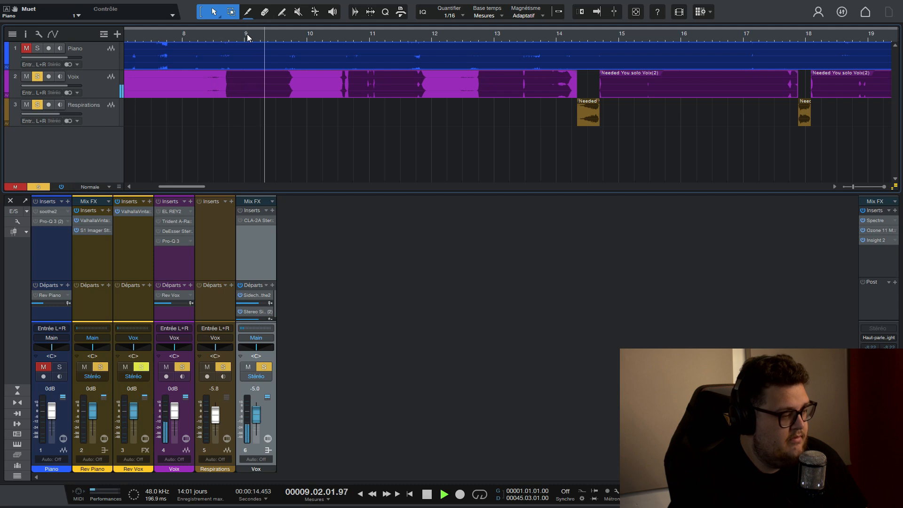
Return the Vox bus volume to 0 dB during playback and select the Piano track.
left_click_drag(255, 414, 252, 409)
scroll(252, 409, "up", 3)
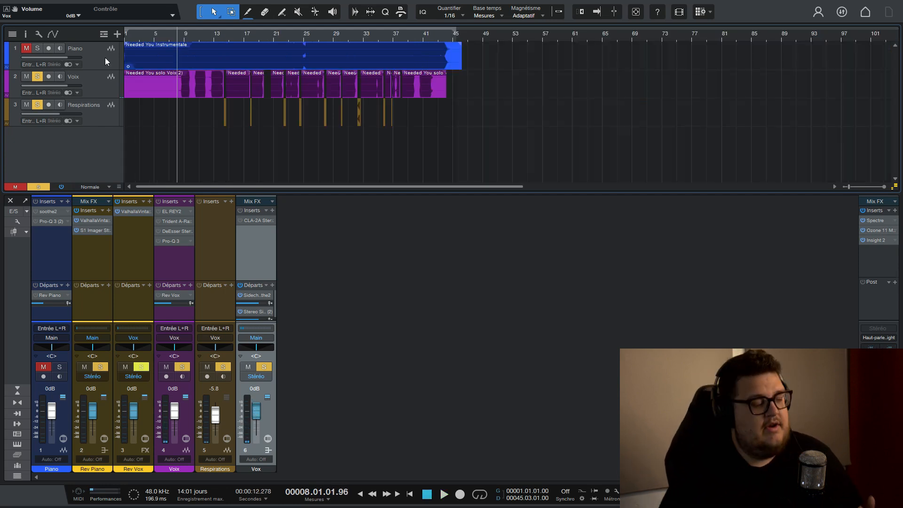
left_click(106, 58)
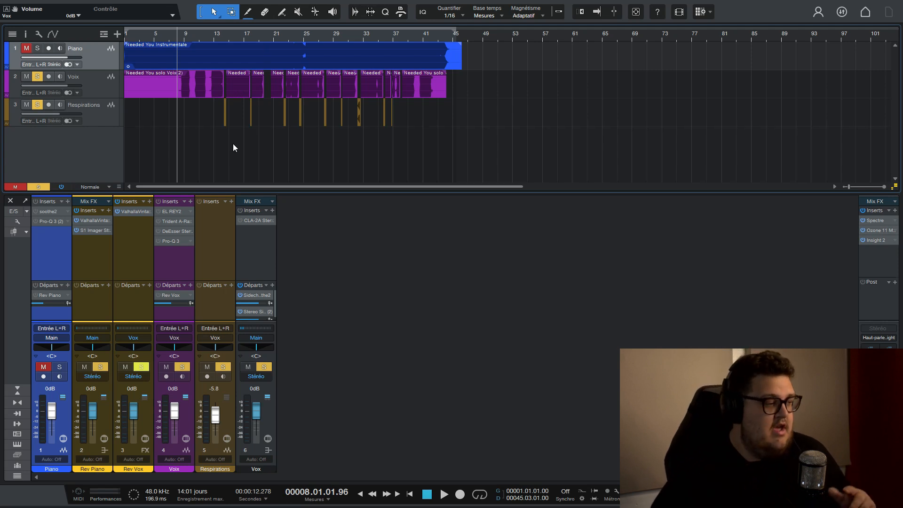
Unmute and solo the Piano track, mute the Voix track, and listen to the piano without the lead vocal.
scroll(187, 38, "up", 4)
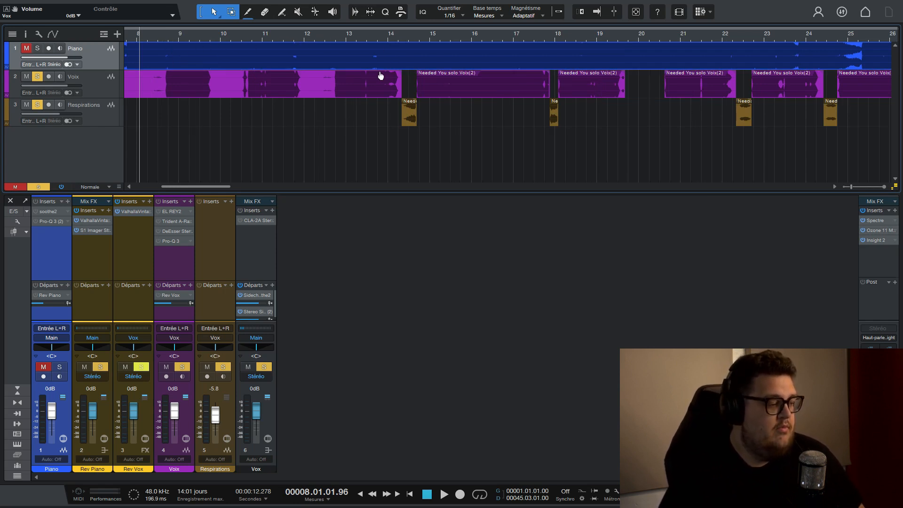
left_click(43, 366)
left_click(58, 367)
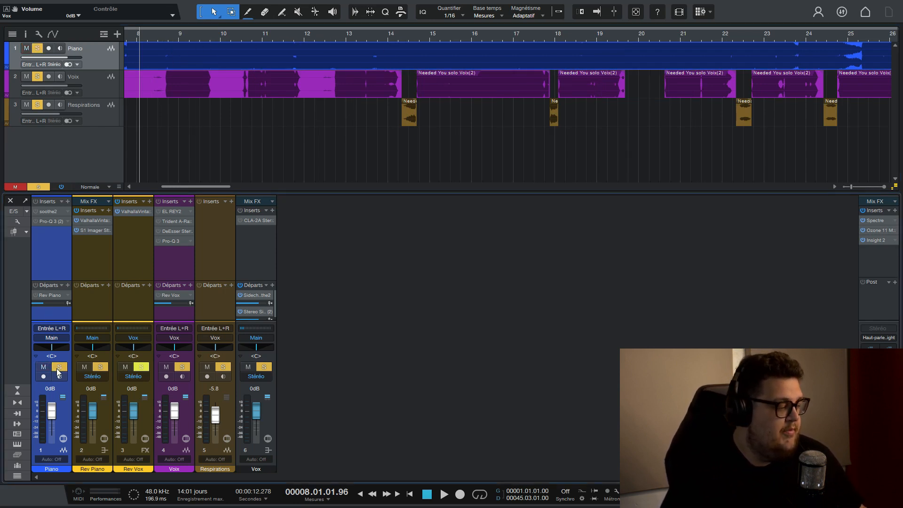
left_click(166, 367)
key("space")
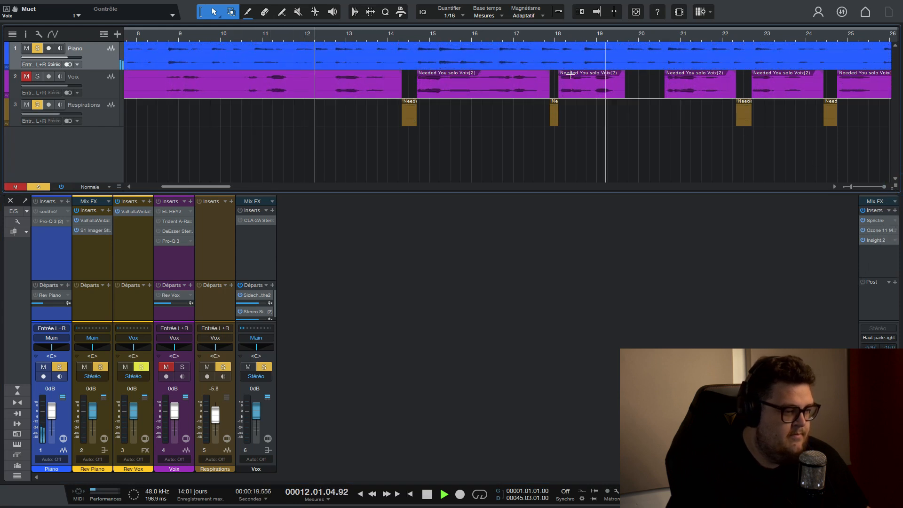
scroll(391, 35, "down", 5)
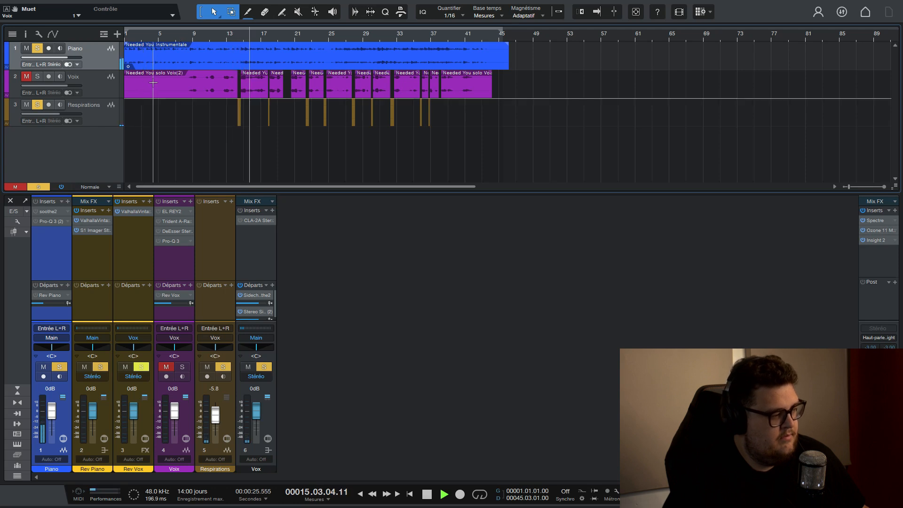
key("space")
Mute the Piano track, try moving the first breath clip from the Respirations track to the Voix track, and undo that move.
left_click(27, 48)
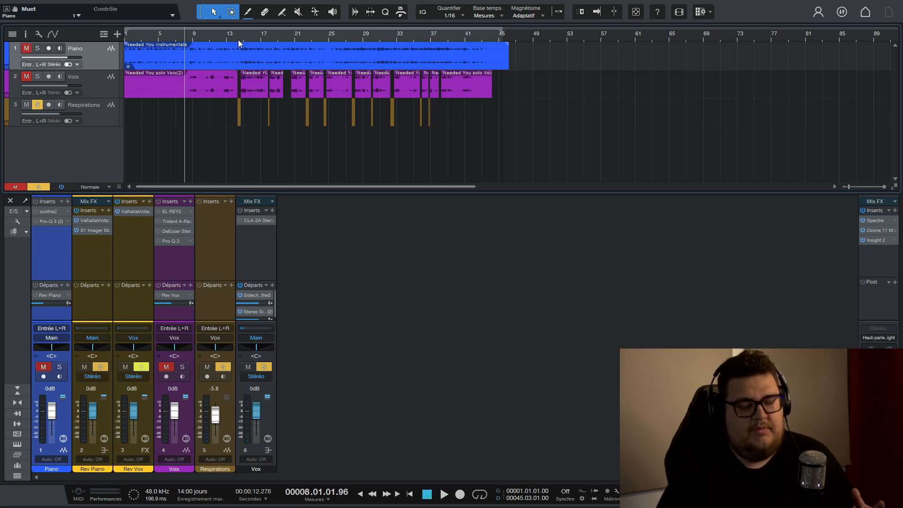
scroll(237, 33, "up", 6)
left_click_drag(235, 186, 295, 188)
scroll(436, 37, "down", 4)
scroll(436, 36, "down", 3)
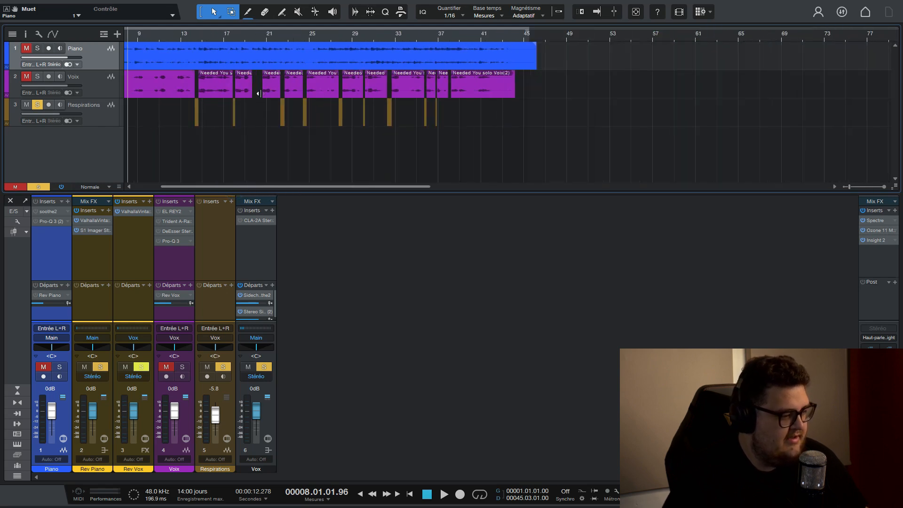
left_click(110, 119)
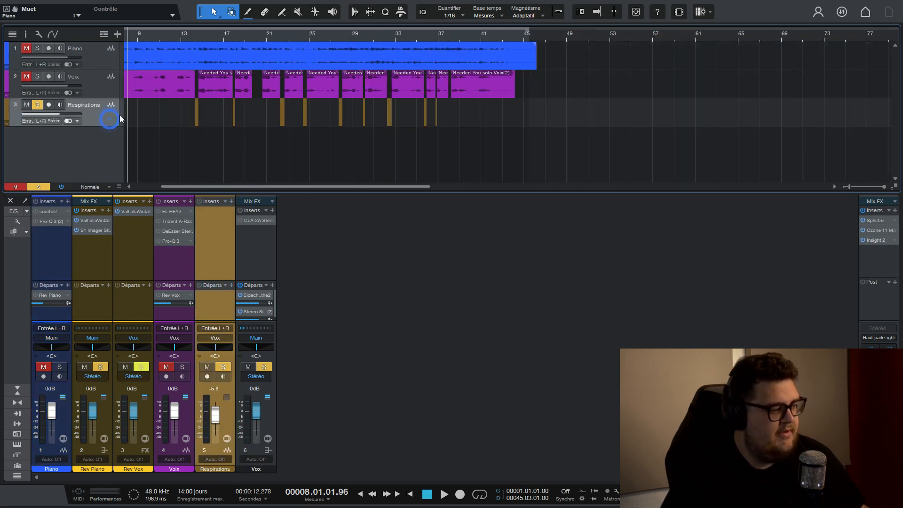
scroll(190, 38, "up", 4)
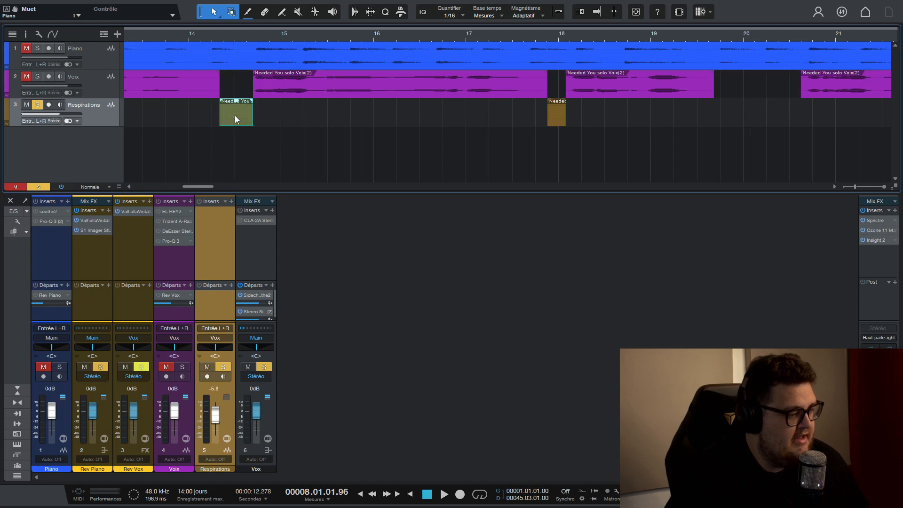
left_click_drag(235, 115, 241, 87)
key("ctrl+z")
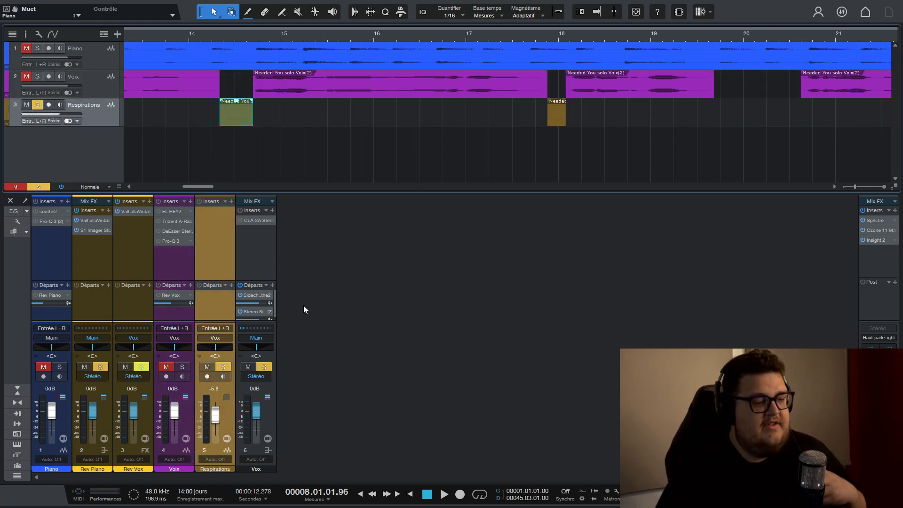
Set the Respirations track volume to -2.9 dB, and unmute and solo the Piano and Voix tracks.
left_click_drag(215, 415, 218, 413)
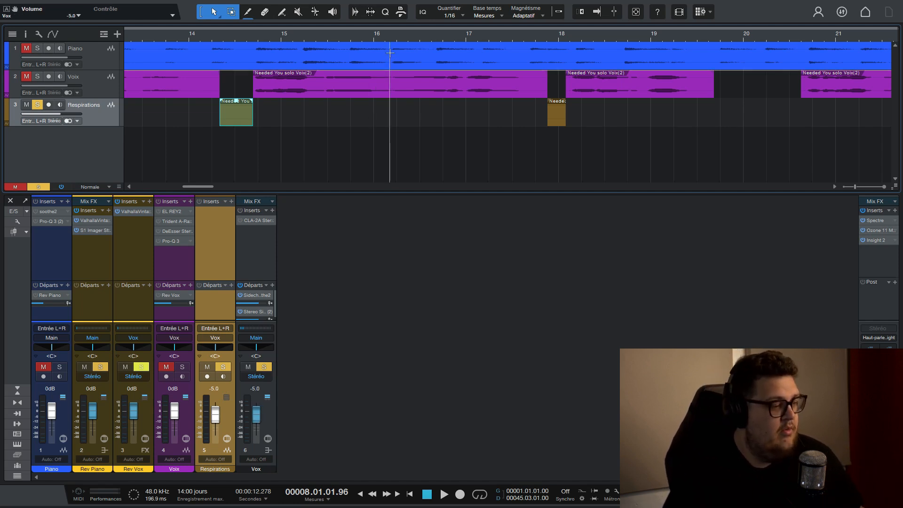
scroll(416, 38, "down", 10)
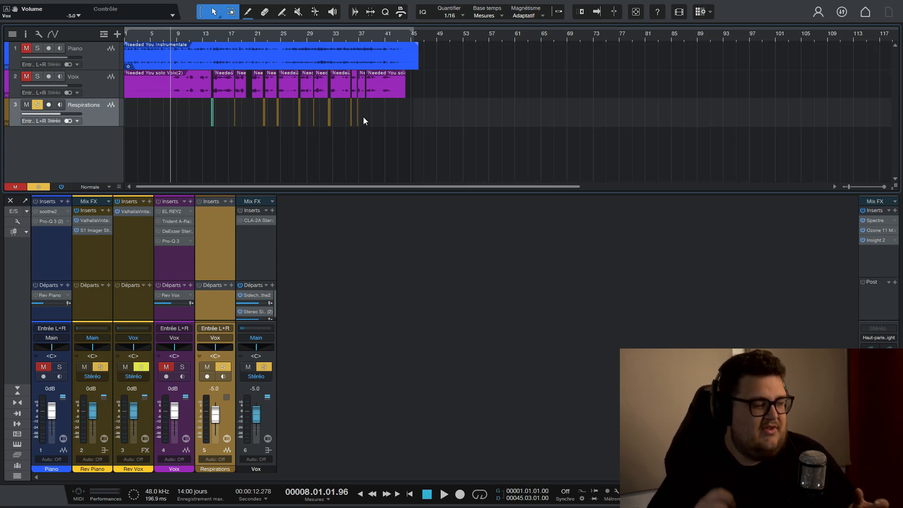
scroll(281, 34, "up", 4)
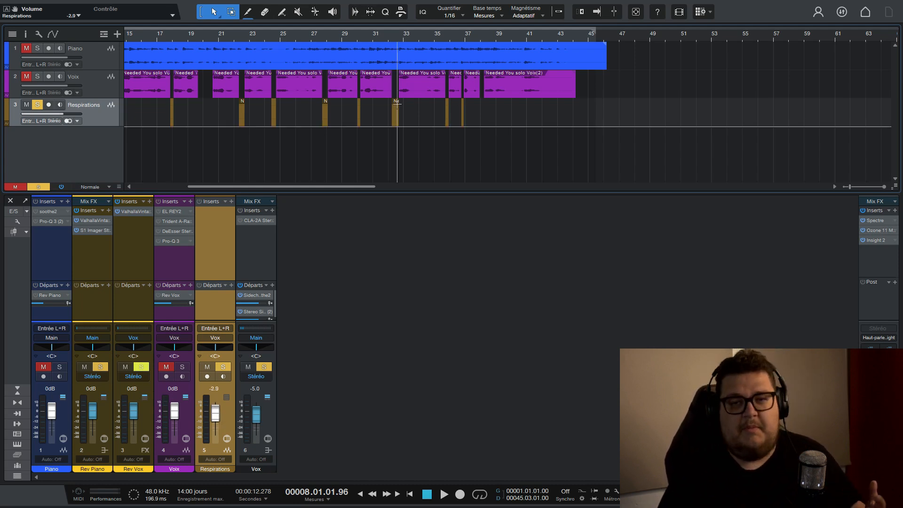
scroll(354, 38, "down", 4)
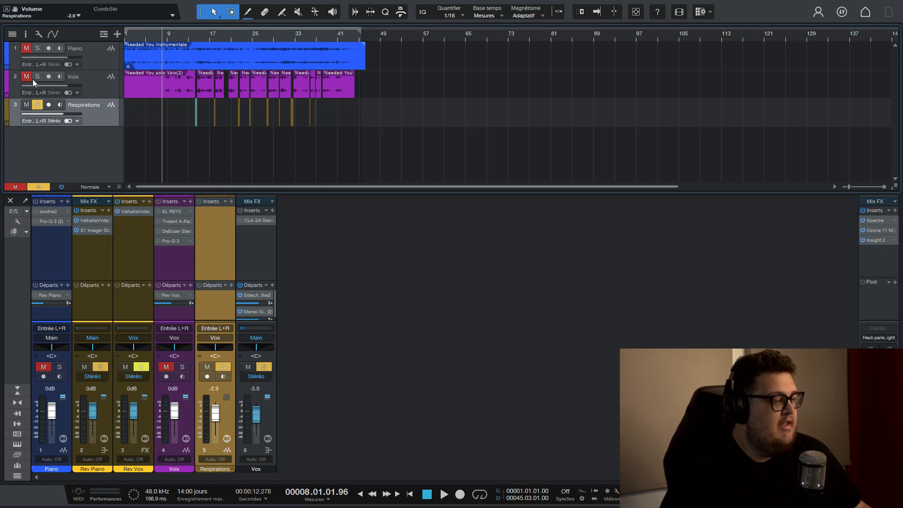
left_click(25, 49)
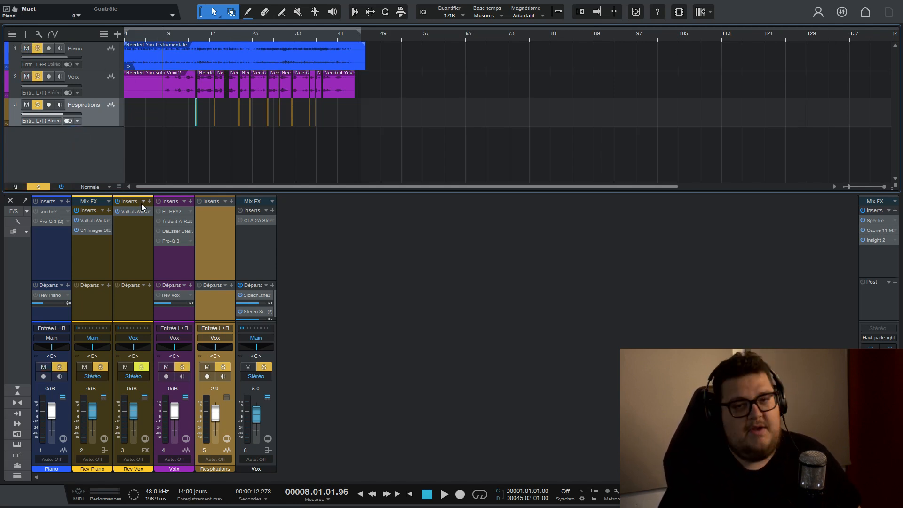
left_click(91, 157)
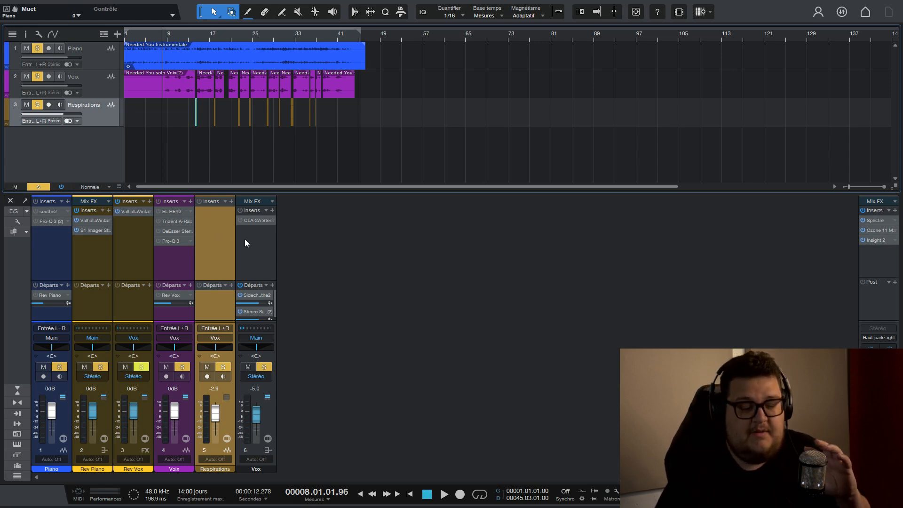
Enable soothe2 on the Piano track and set its stereo mode to mid | side with the balance at only mid.
left_click(44, 210)
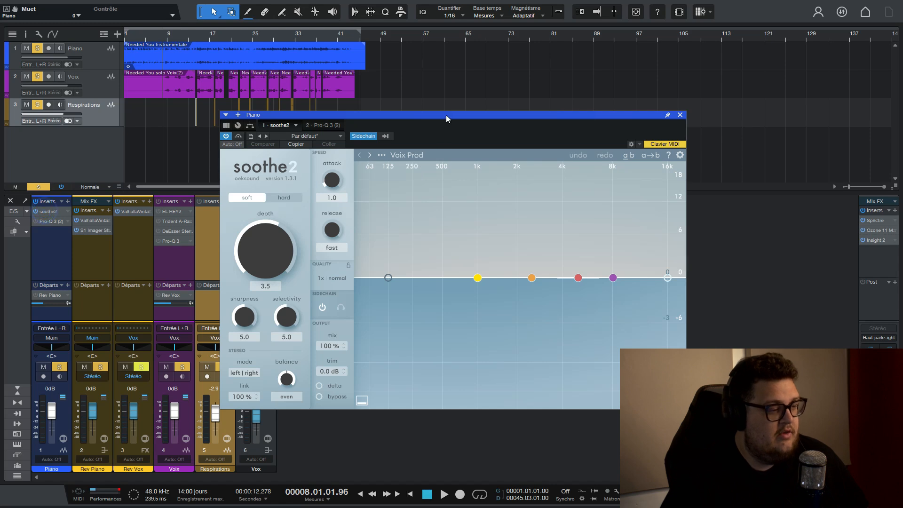
left_click_drag(446, 115, 354, 113)
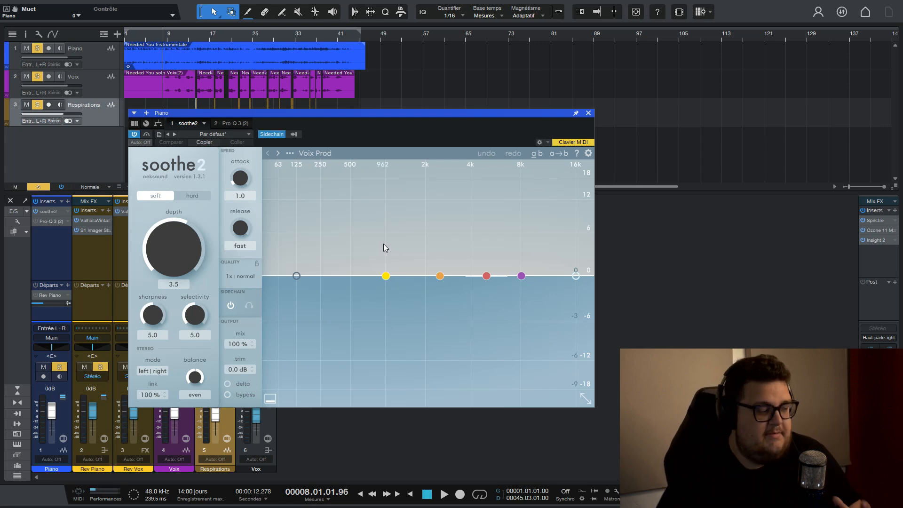
left_click(152, 371)
left_click_drag(194, 377, 194, 311)
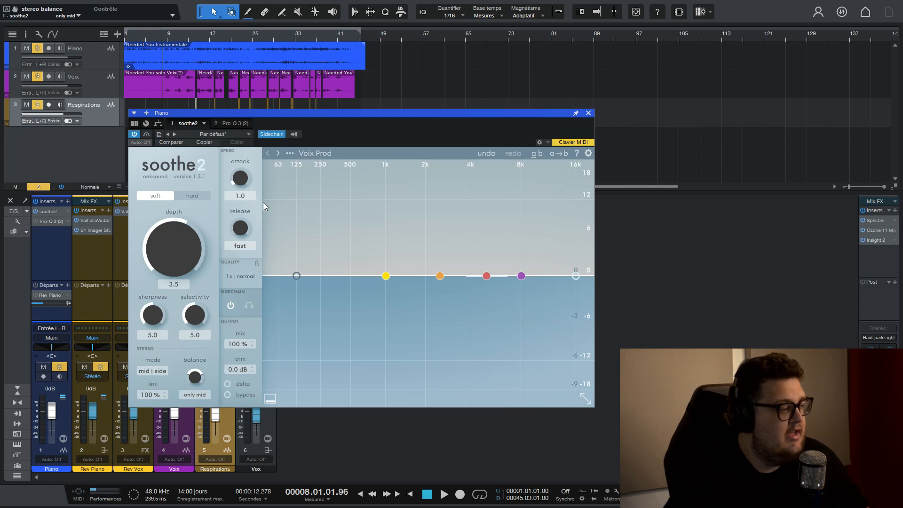
Play the mix with soothe2 active on the piano and set the Vox bus volume to -2.5 dB.
key("space")
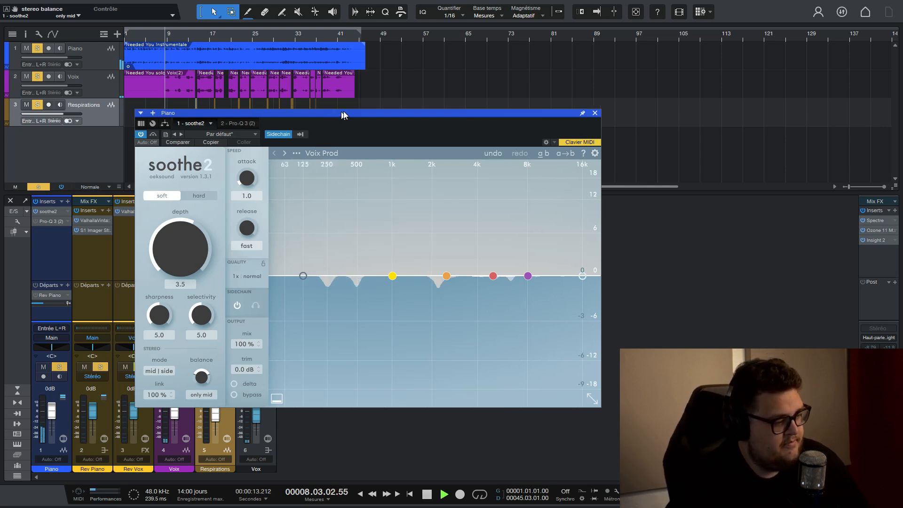
left_click_drag(334, 113, 498, 33)
left_click_drag(256, 416, 256, 412)
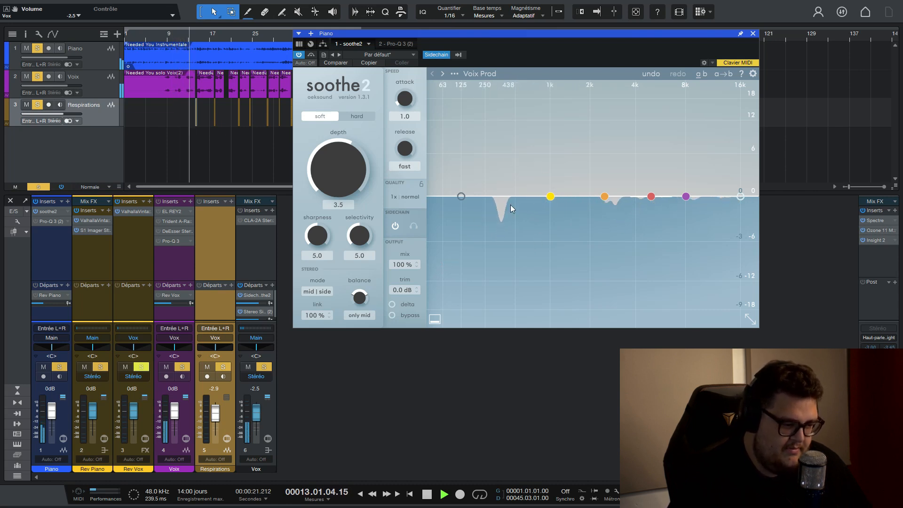
key("space")
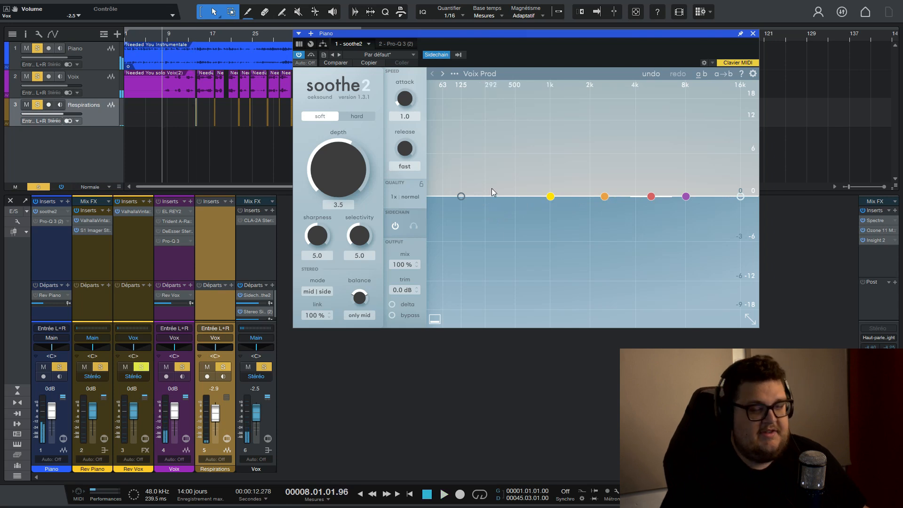
left_click_drag(522, 36, 403, 69)
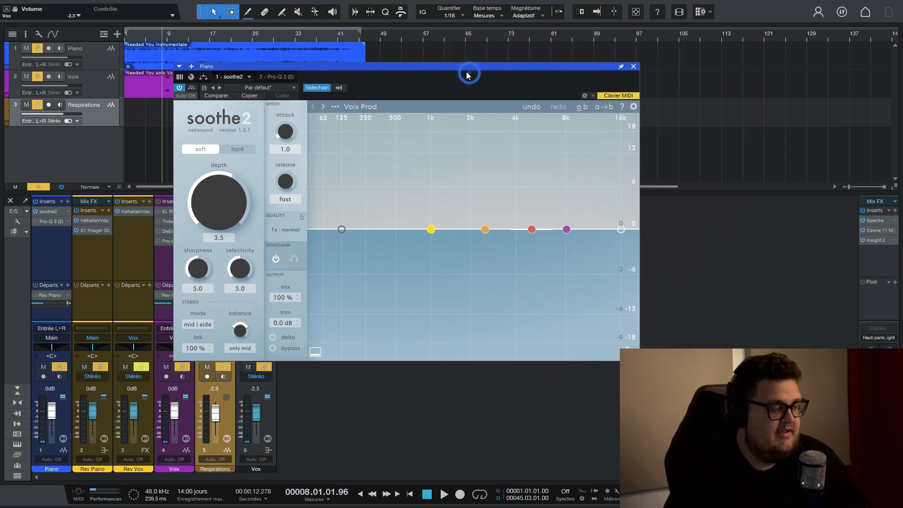
Enable Pro-Q 3 (2) on the Piano track and turn on the external side chain for its 304.90 Hz band.
double_click(45, 222)
left_click_drag(499, 67, 564, 64)
mouse_move(431, 276)
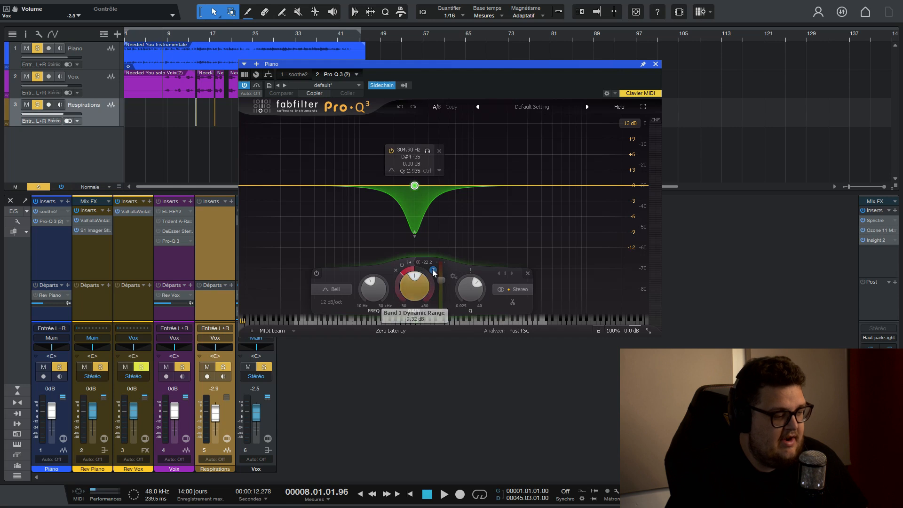
left_click(433, 272)
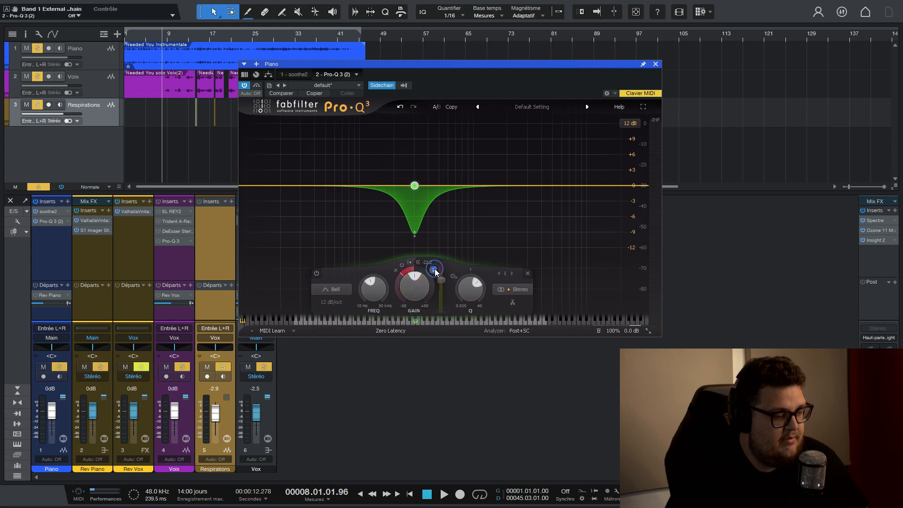
Disable the dynamics of the 304.90 Hz band and play the mix to compare the piano and vocal spectra.
left_click(401, 265)
key("space")
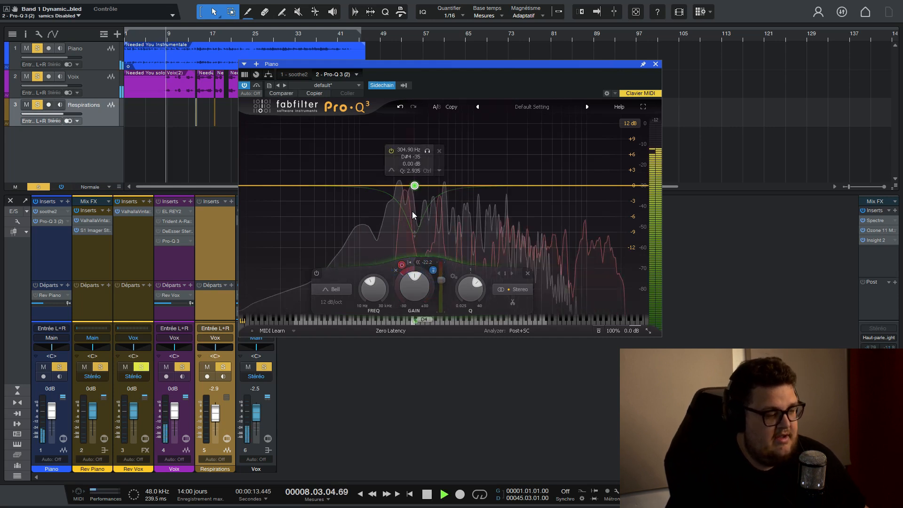
key("space")
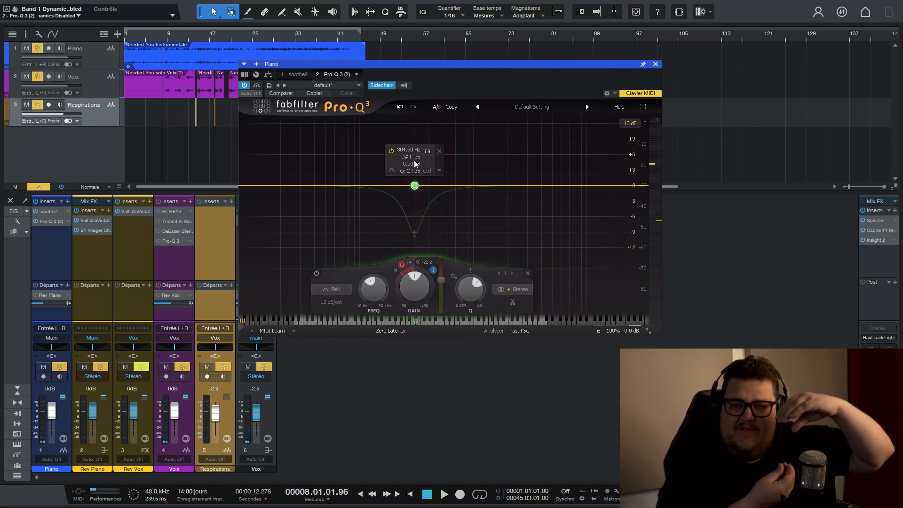
key("space")
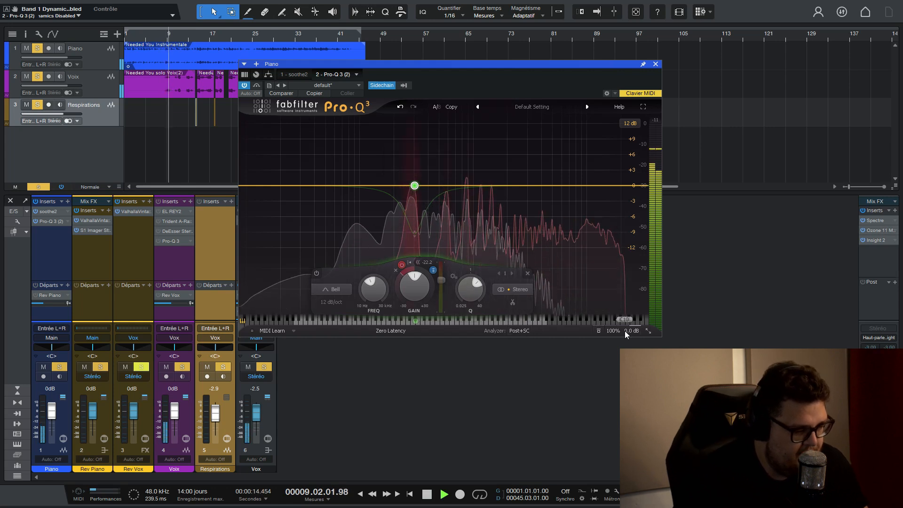
Enlarge the Pro-Q 3 window and play the mix with the 304.90 Hz band's dynamics re-enabled.
left_click(648, 330)
left_click(670, 366)
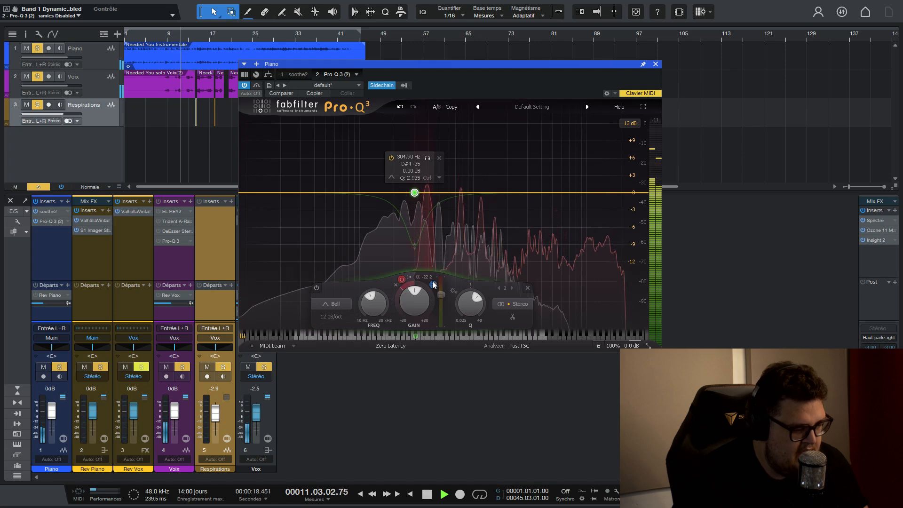
key("space")
left_click(401, 279)
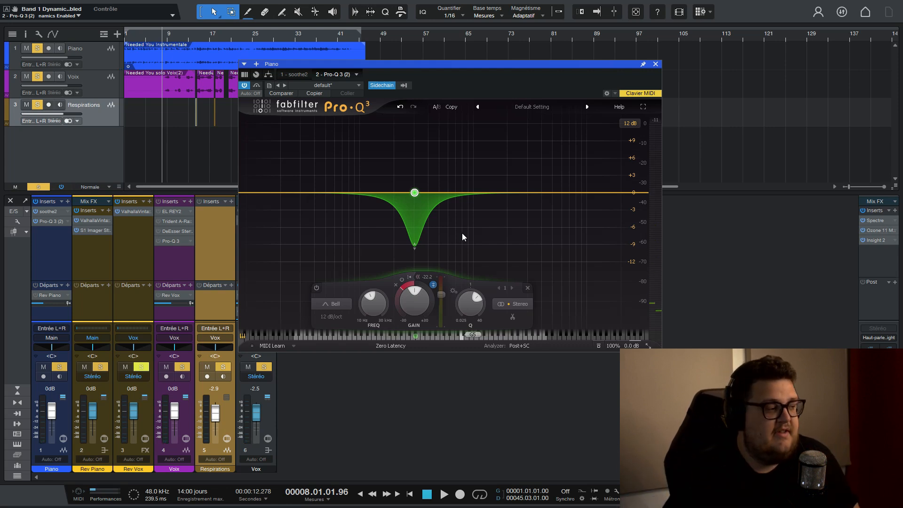
key("space")
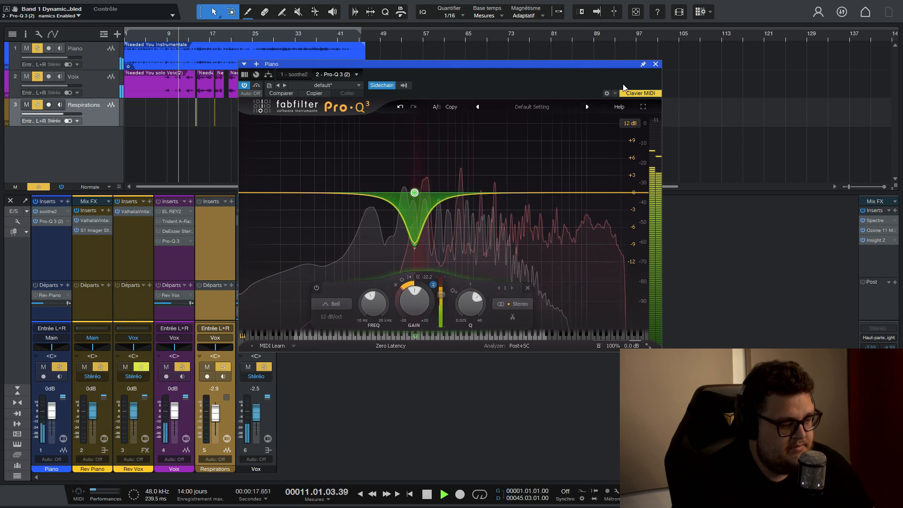
Close the Piano track's Pro-Q 3 window, stop playback and lower the Vox bus volume to -5.0 dB.
left_click(655, 64)
key("space")
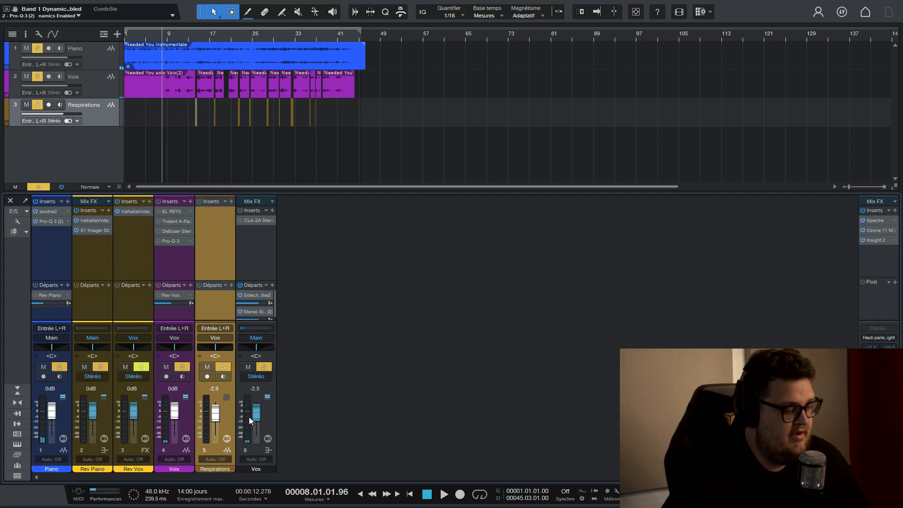
left_click_drag(256, 411, 257, 414)
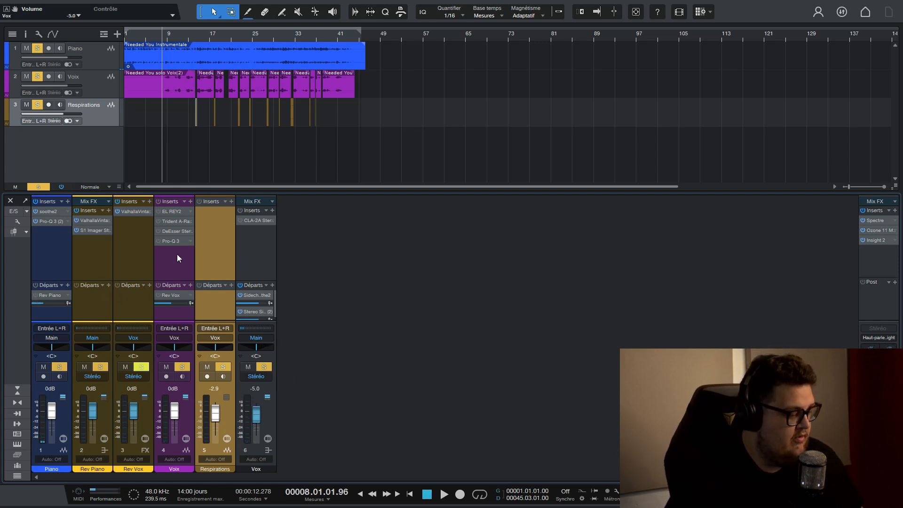
Mute the Piano track and place the playhead around bar 8, just before the first vocal phrase.
left_click(43, 368)
scroll(162, 33, "up", 6)
left_click(159, 34)
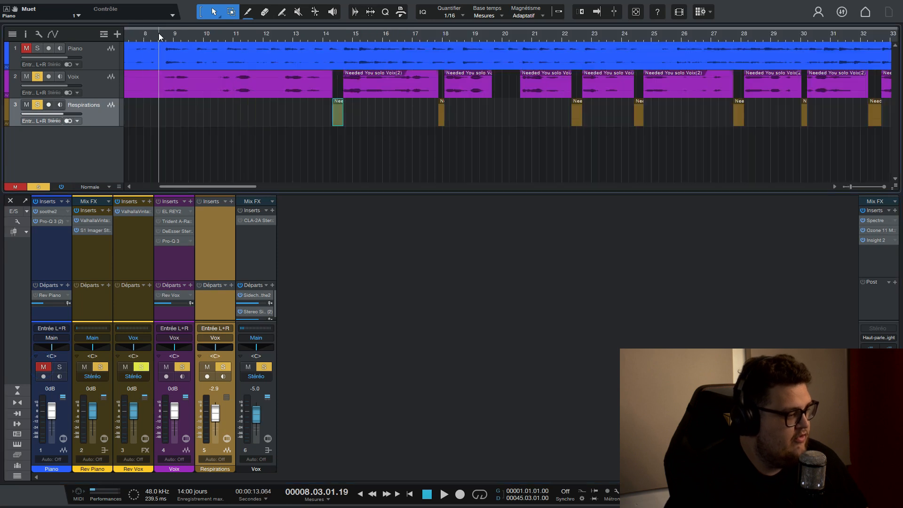
scroll(159, 34, "down", 2)
scroll(159, 34, "down", 2)
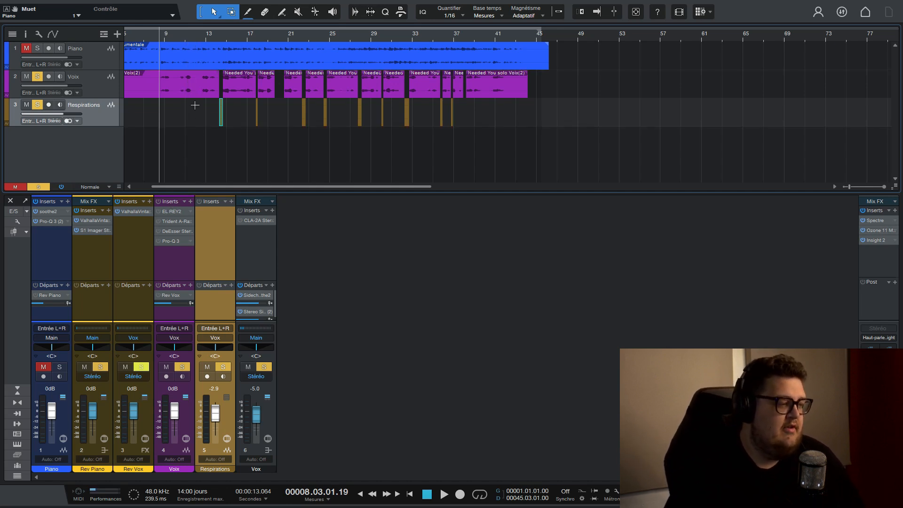
Increase the height of the Voix track and examine the level differences in its vocal waveform.
left_click_drag(99, 99, 99, 159)
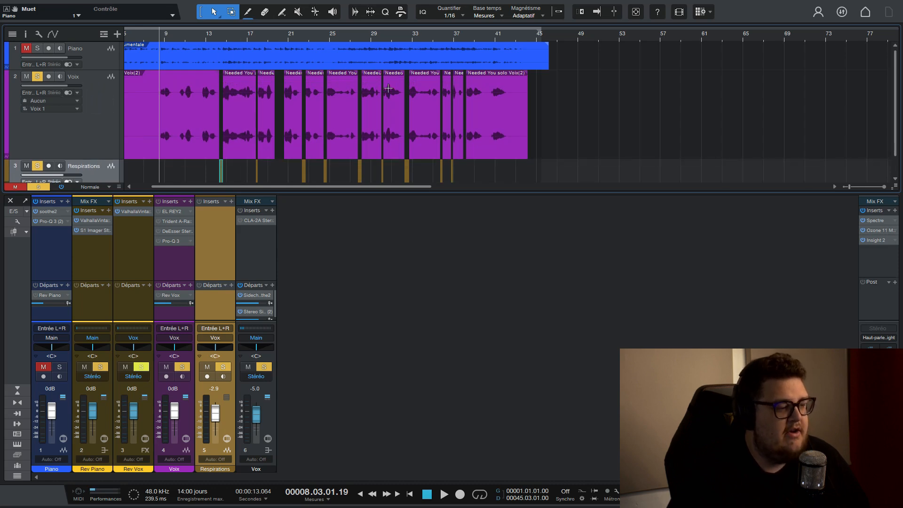
scroll(388, 88, "up", 5)
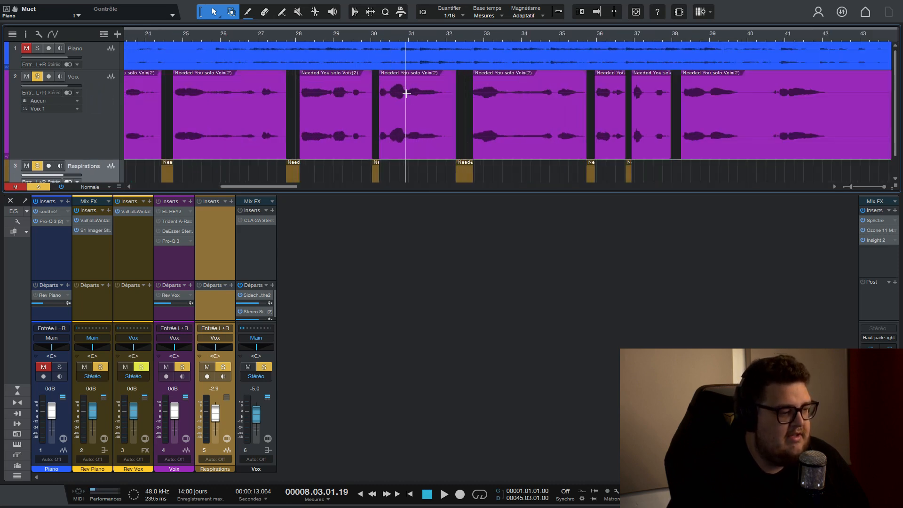
scroll(388, 34, "down", 8)
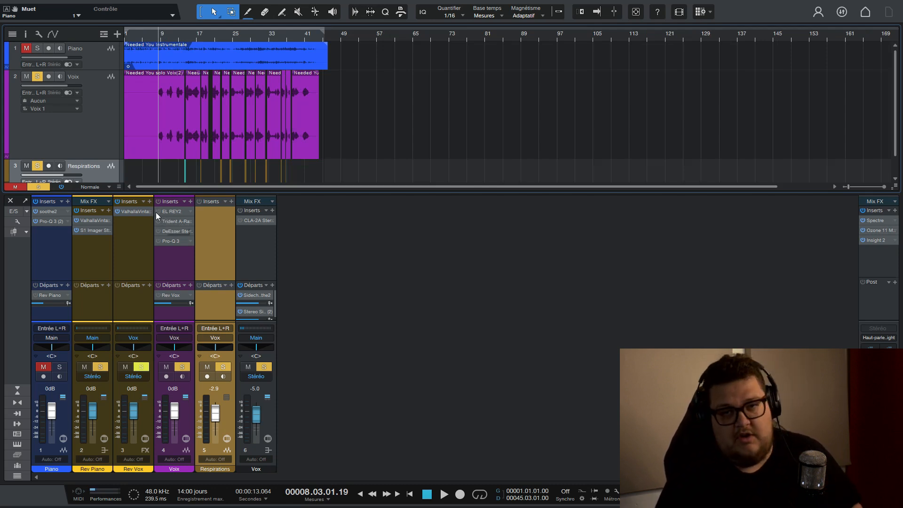
Enable the EL REY2 compressor on the Voix track and open its window clear of the mixer channels.
left_click(167, 210)
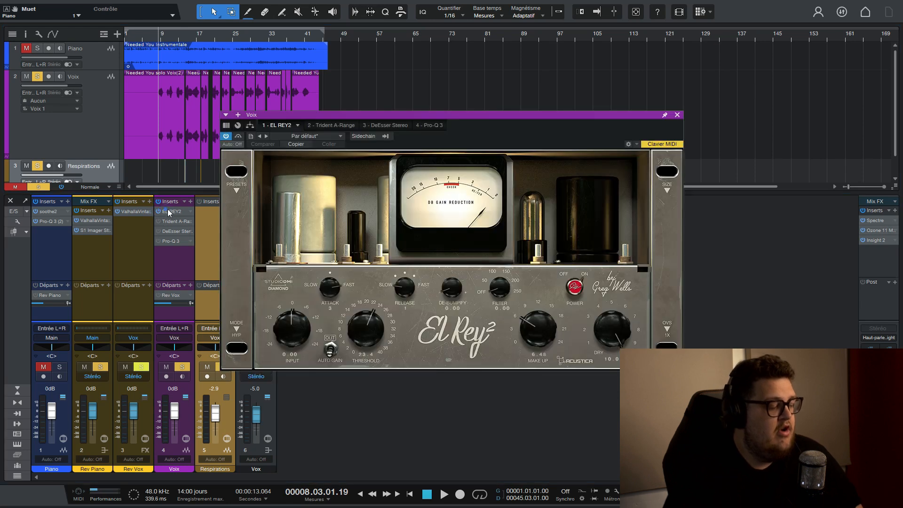
left_click_drag(437, 122, 392, 175)
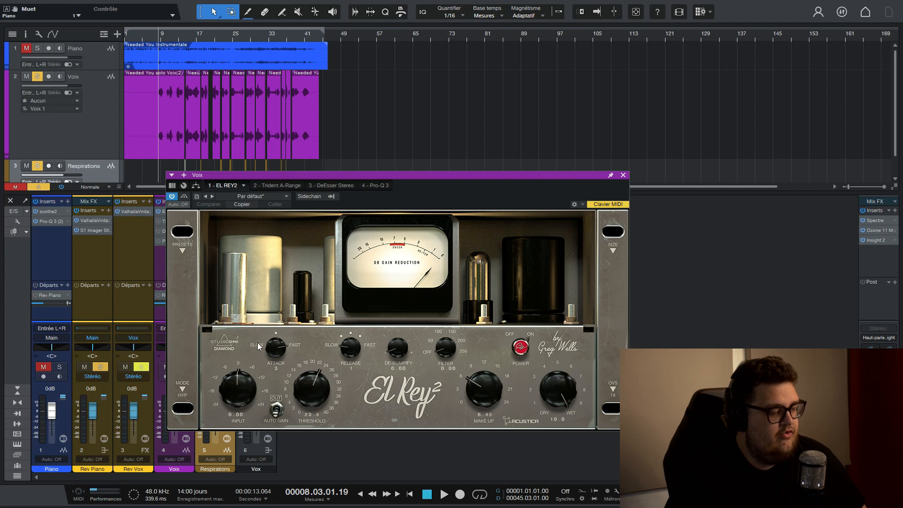
left_click_drag(423, 178, 396, 188)
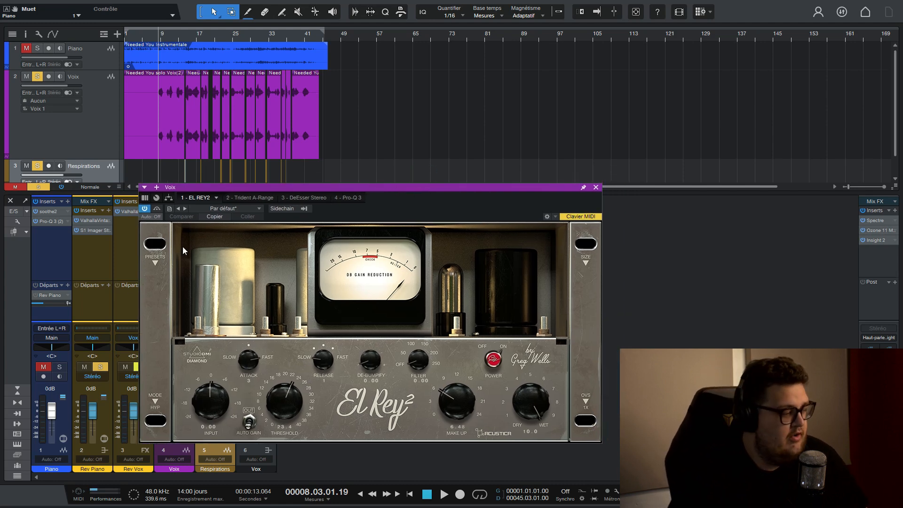
left_click_drag(336, 188, 476, 79)
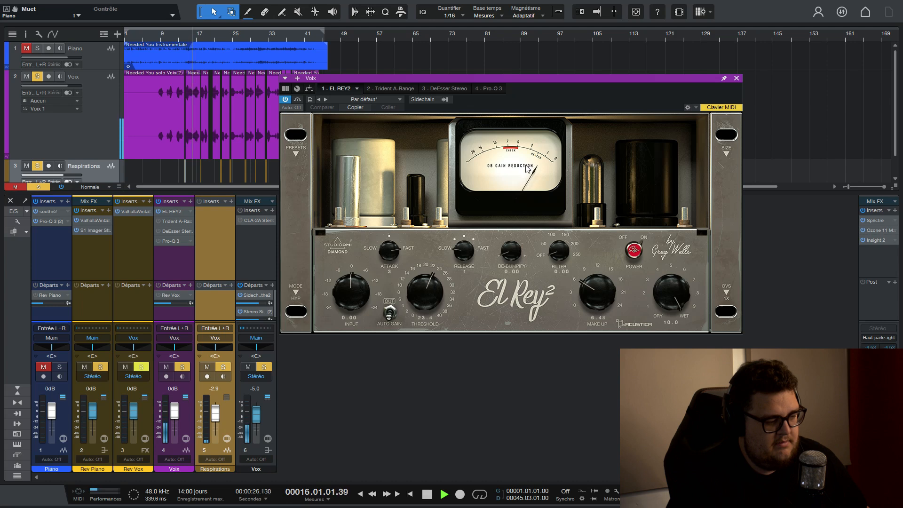
Bypass EL REY2 and play the vocal without piano from the breath around bar 14 to hear it uncompressed.
left_click(297, 101)
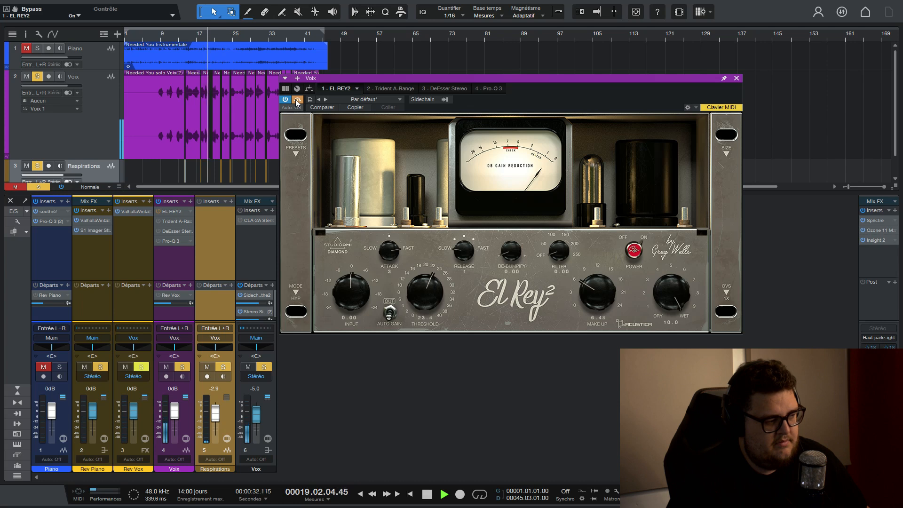
key("space")
scroll(179, 36, "up", 5)
left_click(193, 37)
scroll(198, 37, "up", 5)
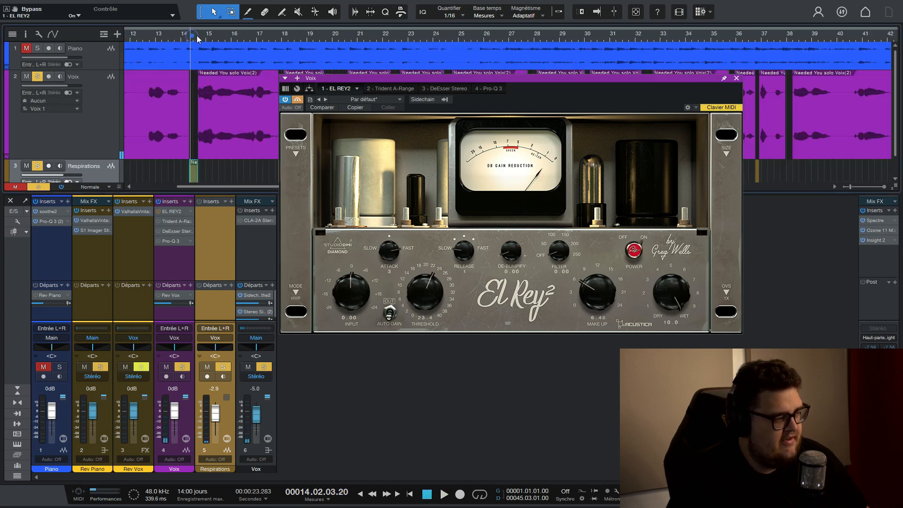
key("space")
left_click_drag(387, 80, 373, 149)
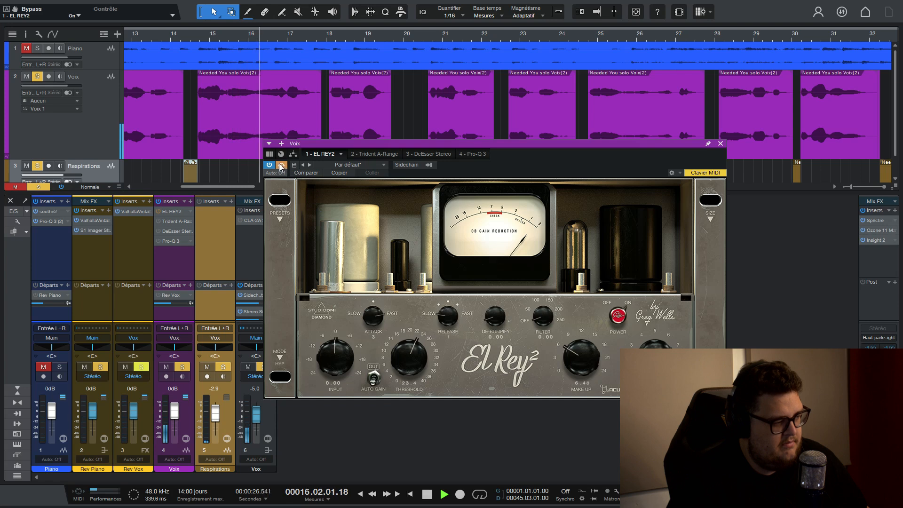
key("space")
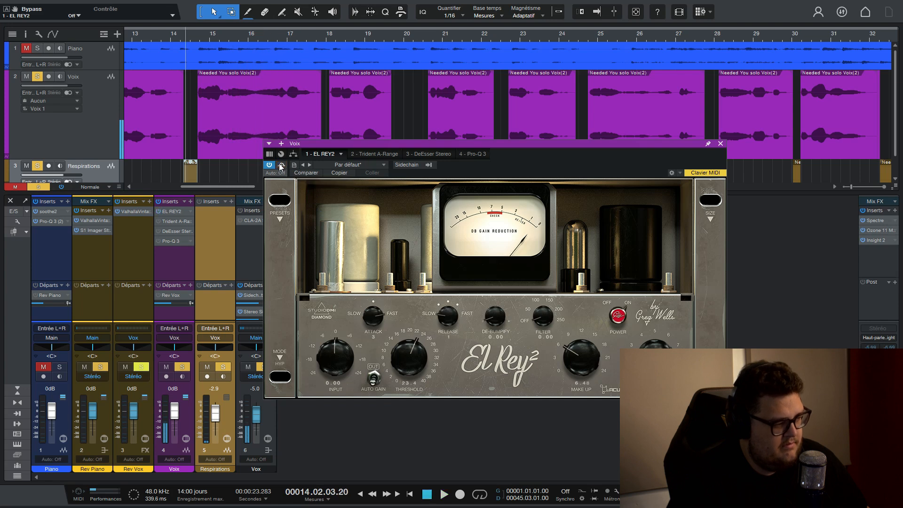
Reactivate EL REY2 and play the same vocal passage to hear it compressed.
left_click(280, 166)
key("space")
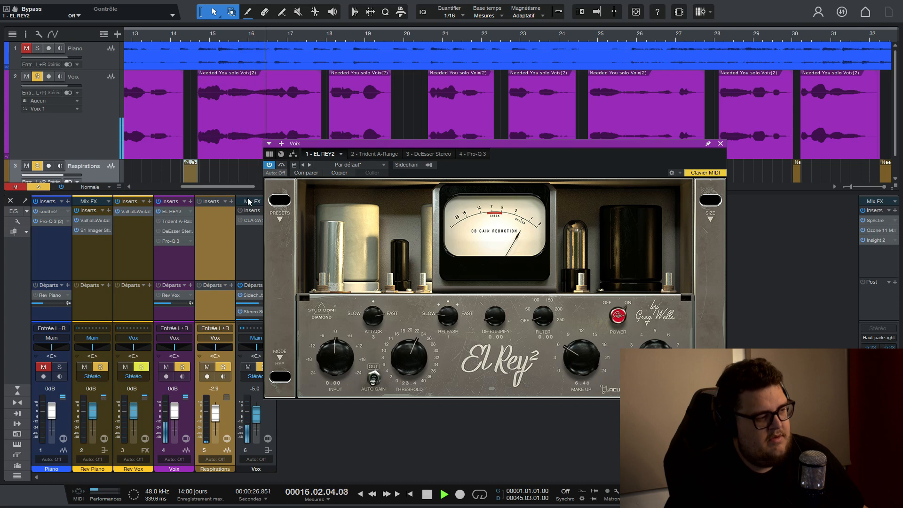
key("space")
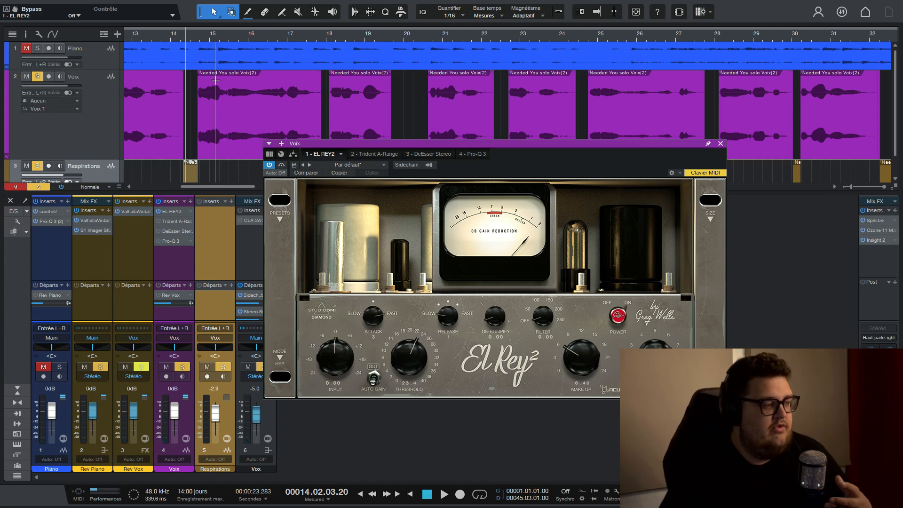
Unmute the Piano track, bypass EL REY2 and play the mix from bar 14 with the uncompressed vocal.
scroll(231, 35, "down", 5)
left_click(27, 50)
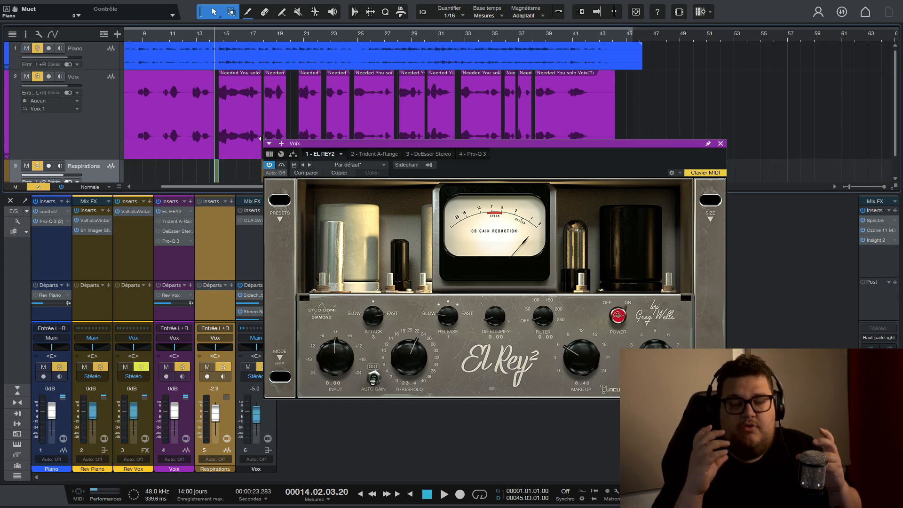
left_click(281, 165)
key("space")
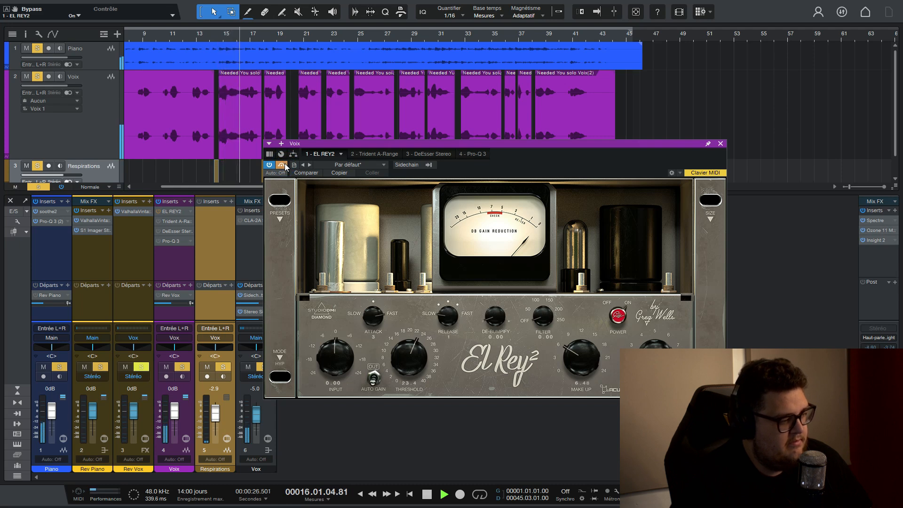
key("space")
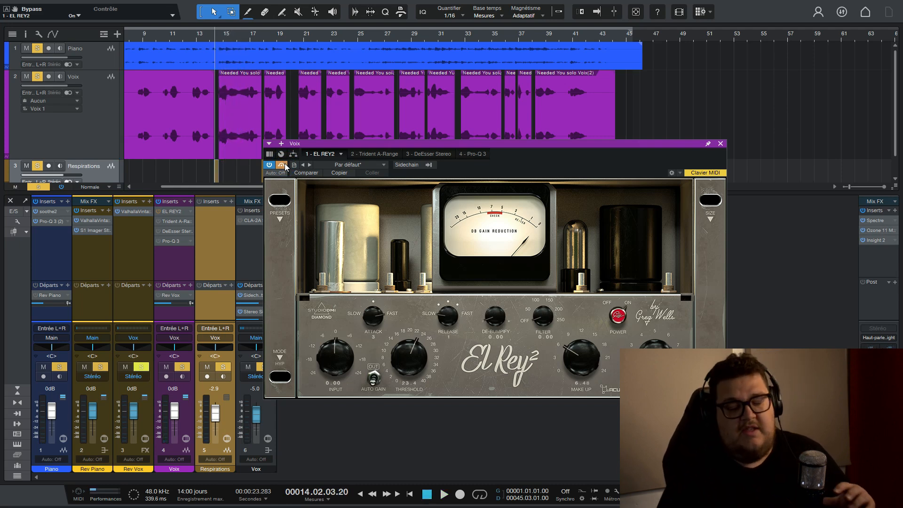
Take EL REY2 out of bypass, play the same passage with piano and close the compressor window.
left_click(282, 164)
key("space")
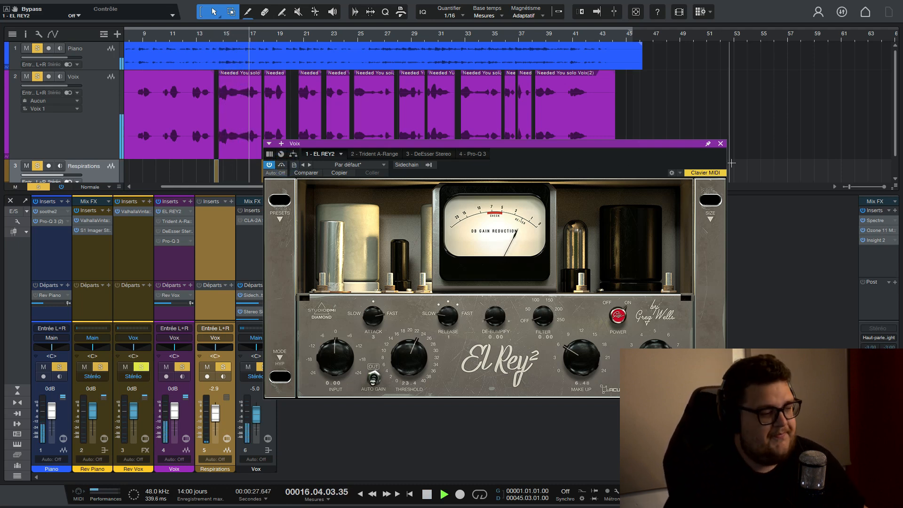
key("space")
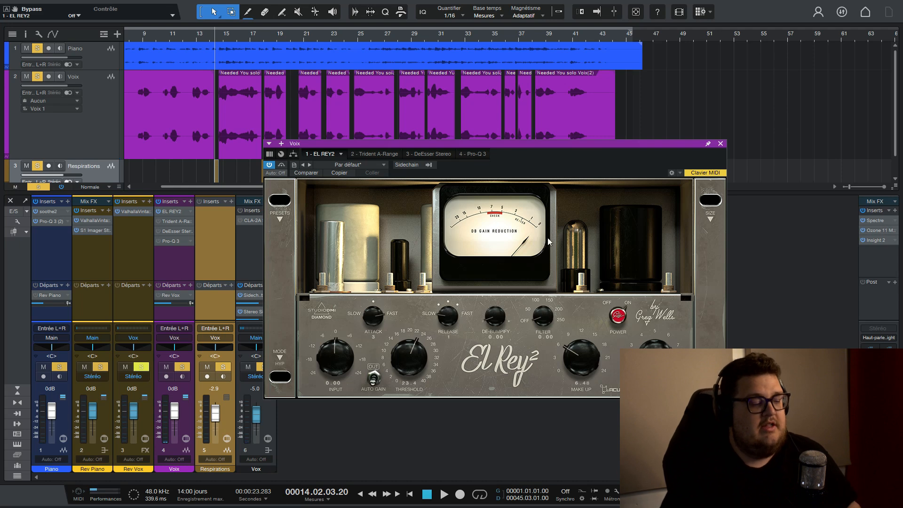
left_click_drag(557, 148, 401, 163)
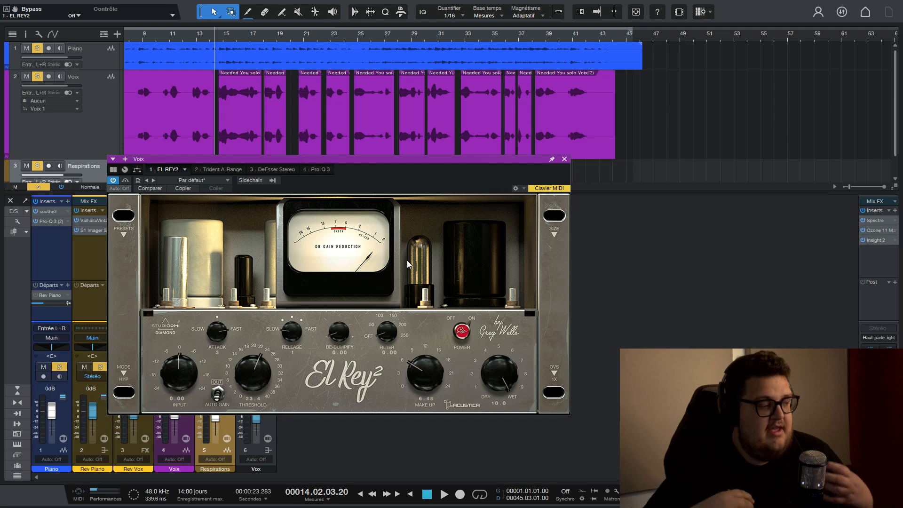
left_click(563, 159)
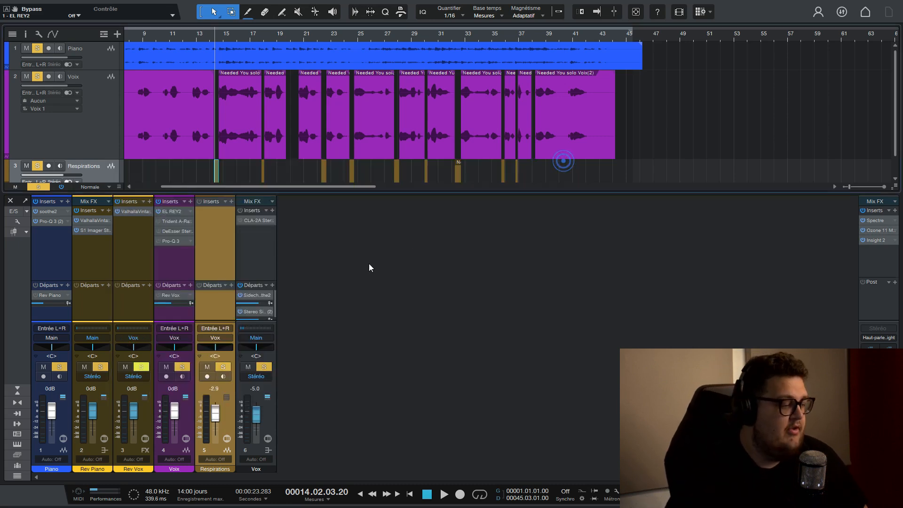
left_click(349, 330)
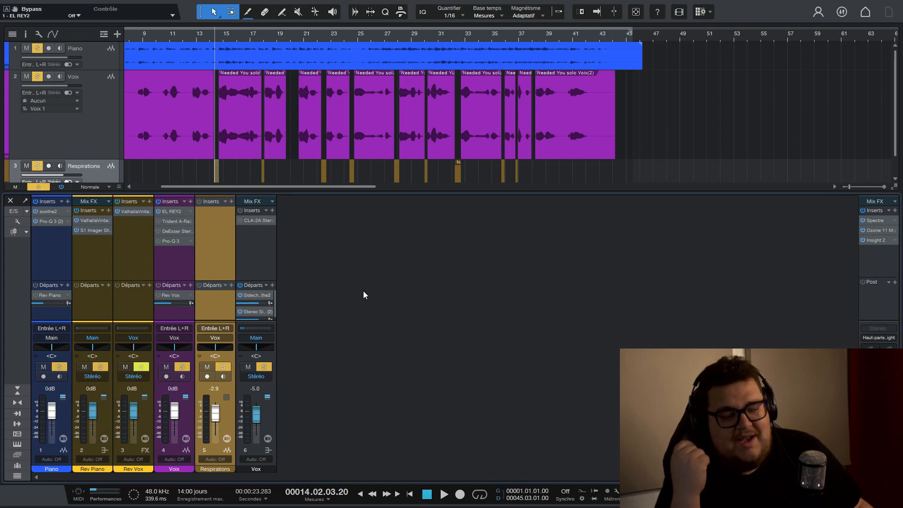
Play the mix from bar 14 and mute the Piano track to listen to the compressed vocal on its own.
key("space")
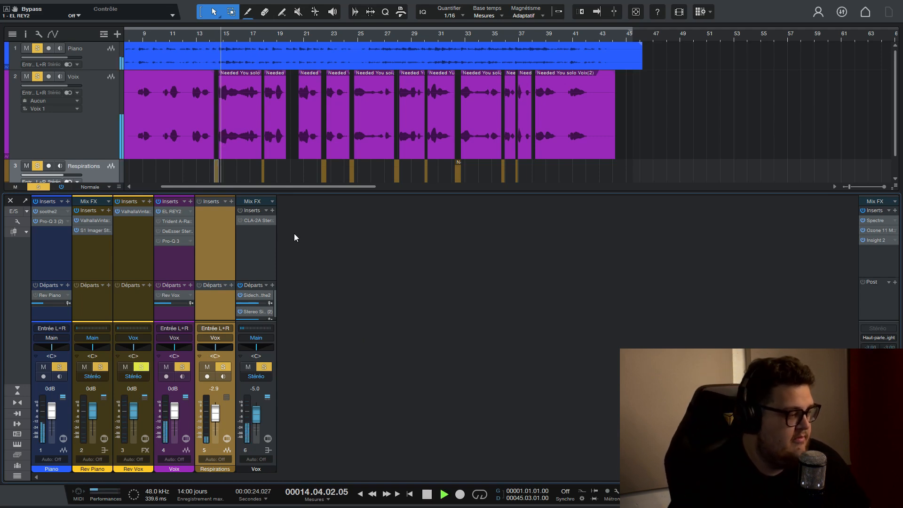
left_click(43, 367)
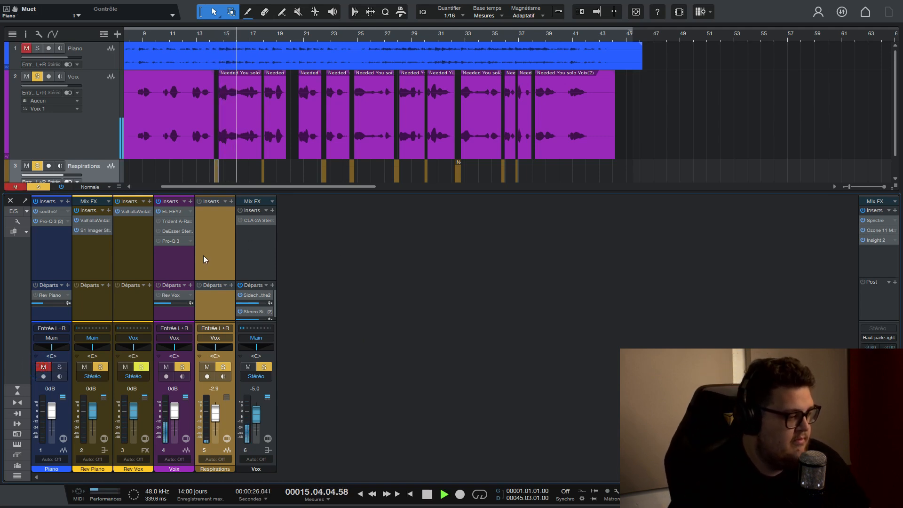
key("space")
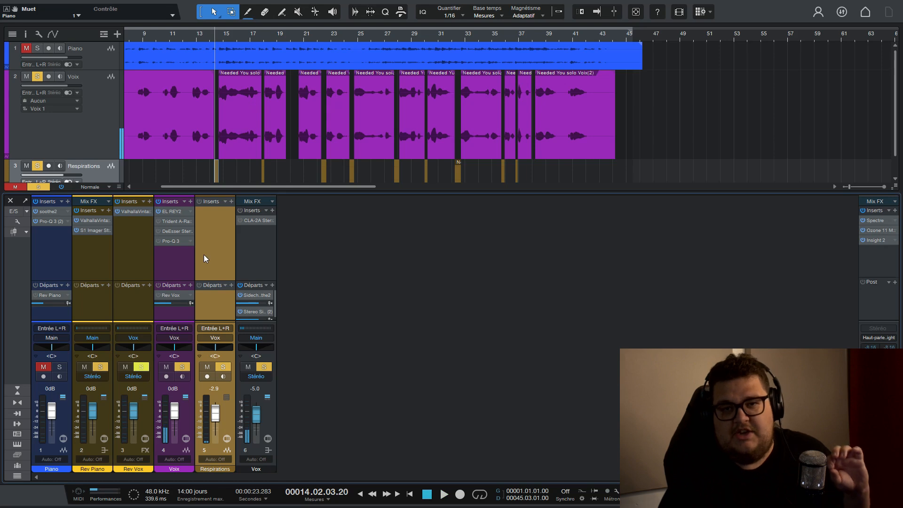
Add a FabFilter Pro-Q 3 to the Voix track, boost a wide bell about 11.6 dB near 9100 Hz and play the vocal.
left_click(190, 202)
type("fabf")
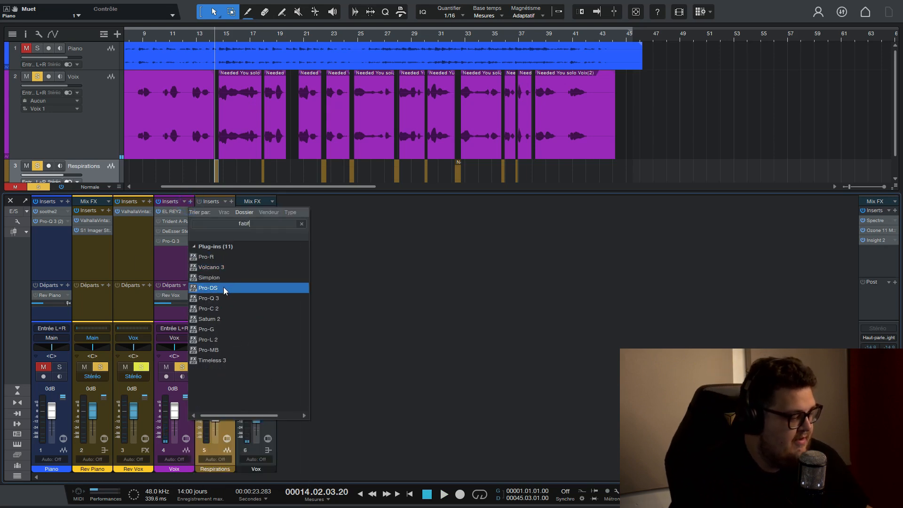
double_click(225, 296)
left_click(450, 288)
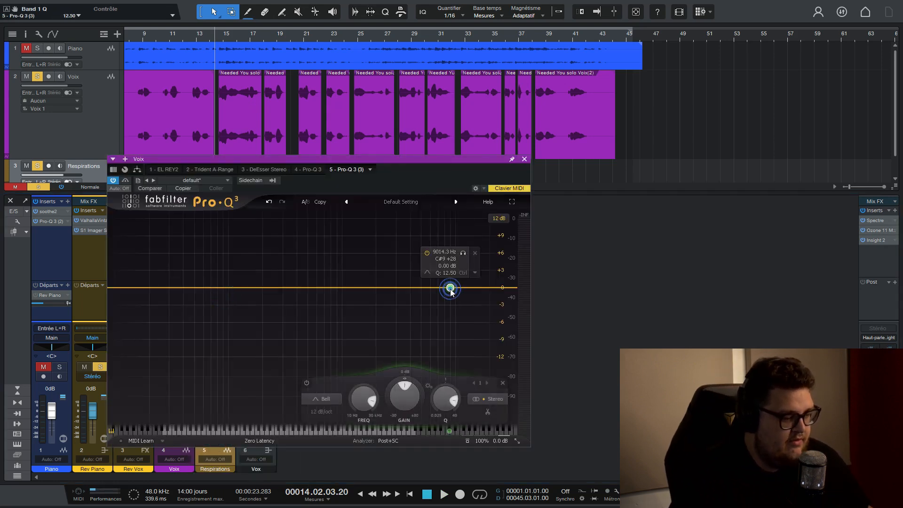
left_click_drag(450, 288, 451, 223)
scroll(446, 245, "down", 8)
key("space")
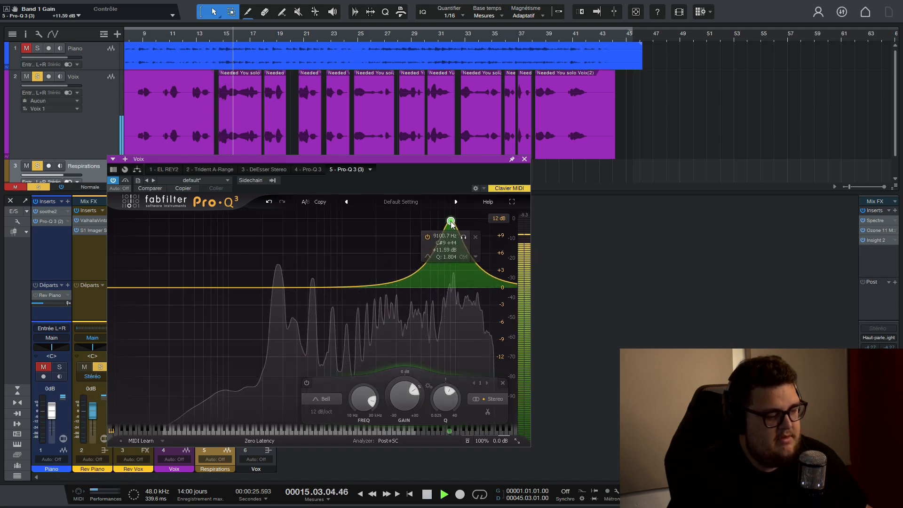
Stop playback, delete the boosted high-frequency band and remove the newly added Pro-Q 3 from the Voix track.
key("space")
left_click(475, 237)
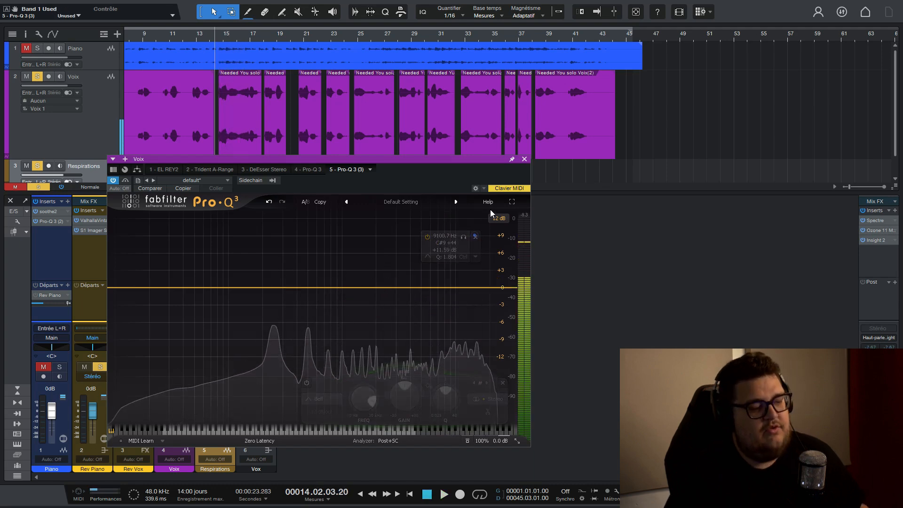
left_click(525, 159)
left_click_drag(181, 250, 204, 347)
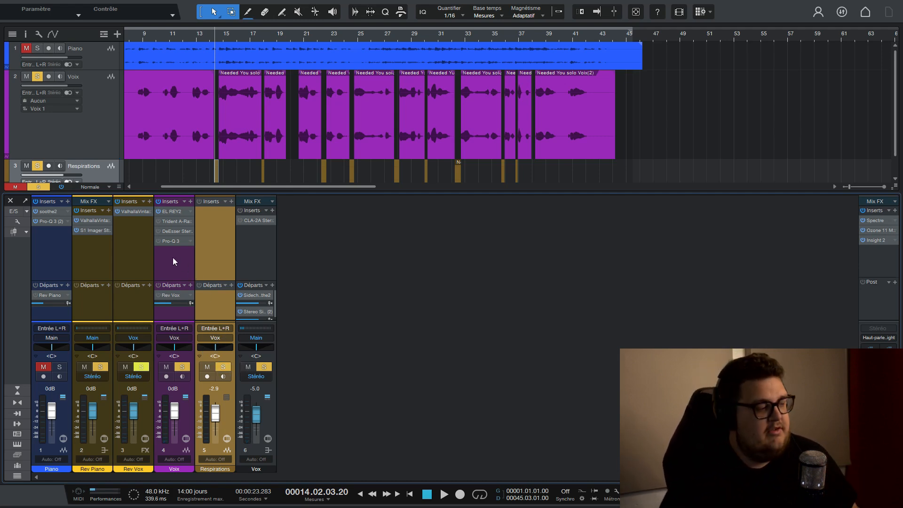
Move the playhead back to around bar 8, ahead of the first vocal phrase.
scroll(187, 34, "down", 5)
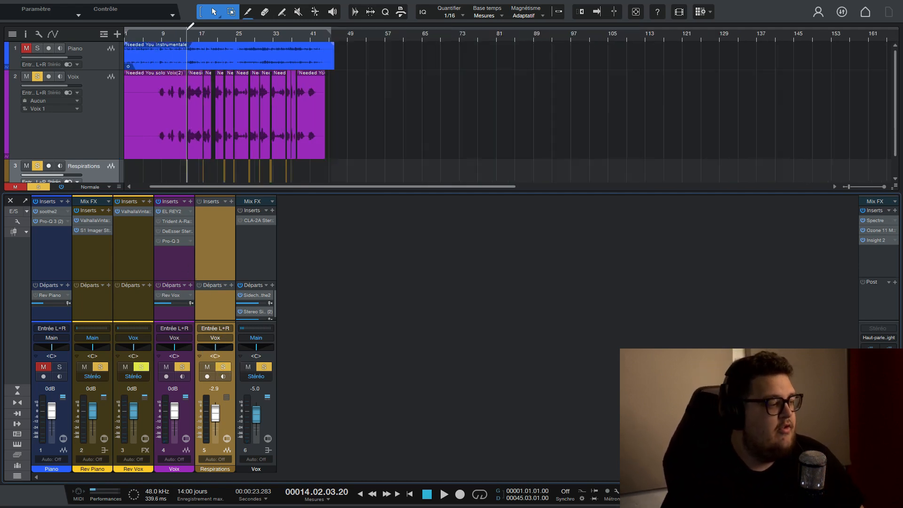
left_click(161, 35)
left_click(157, 36)
scroll(158, 36, "up", 5)
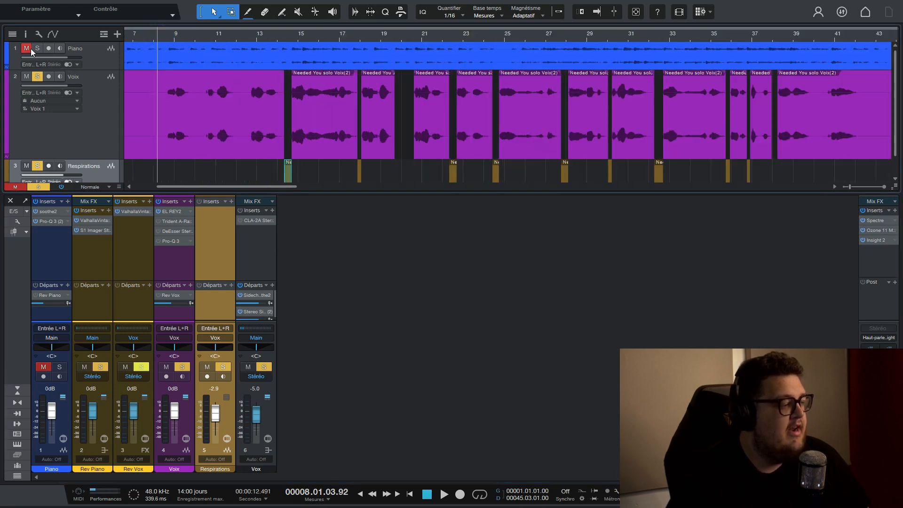
Unmute the Piano track, enable the Trident A-Range on the Voix track and examine its EQ settings.
left_click(30, 49)
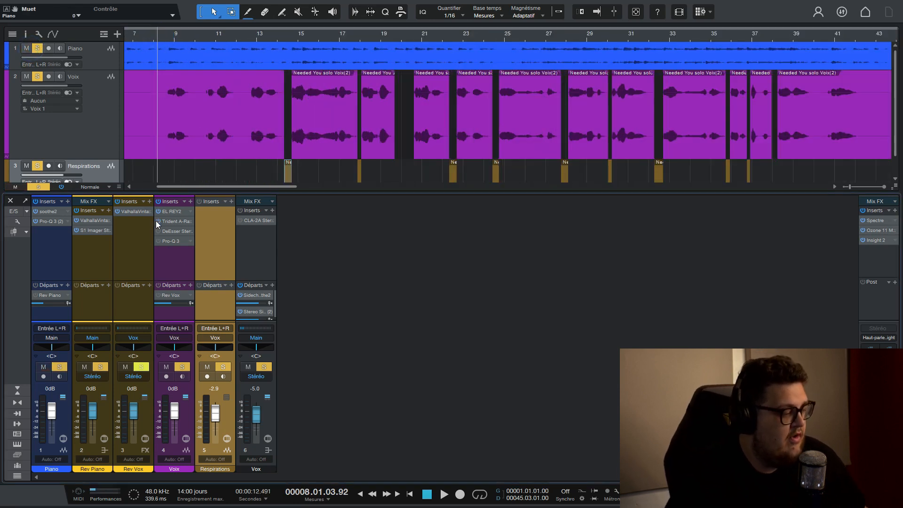
left_click(170, 219)
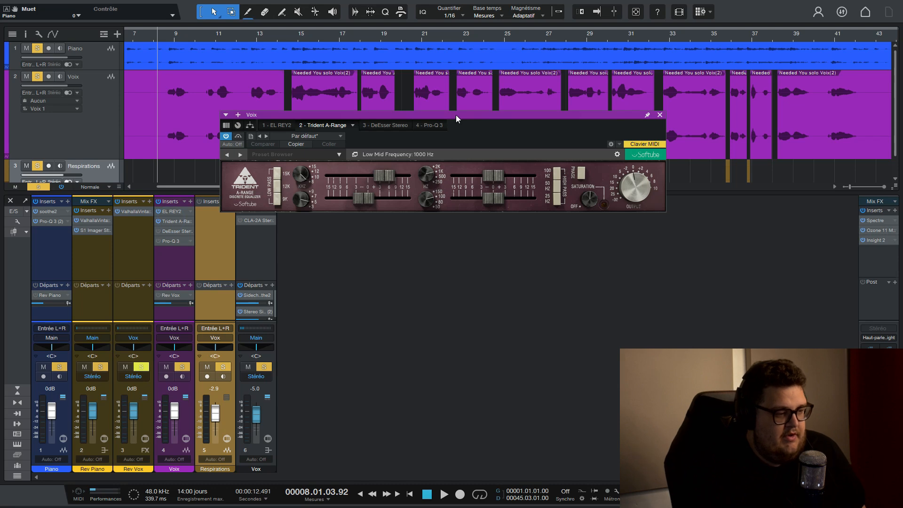
left_click_drag(456, 115, 380, 149)
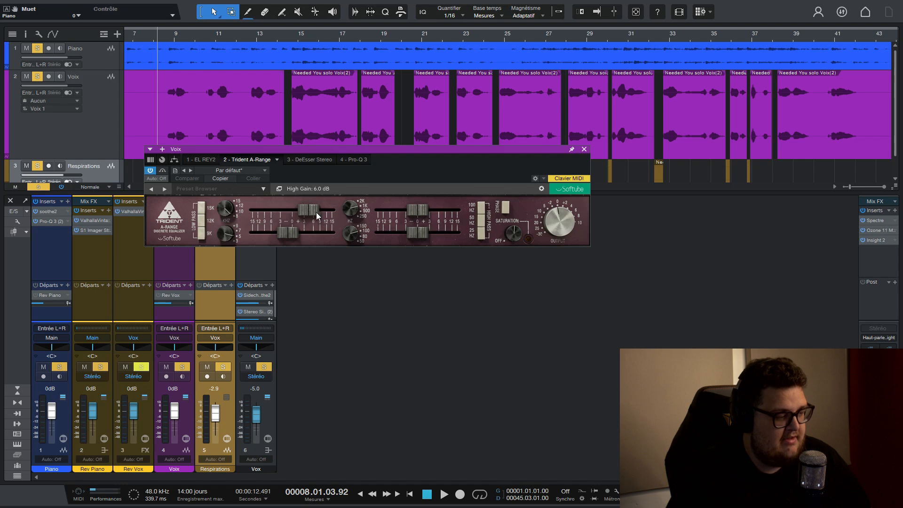
left_click(585, 149)
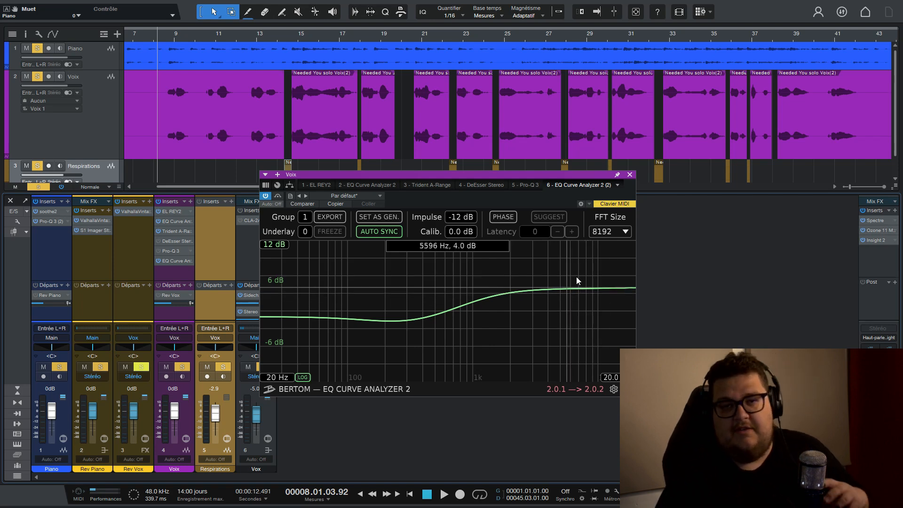
Close the EQ Curve Analyzer and remove both of its instances from the Voix track.
left_click(630, 174)
right_click(191, 260)
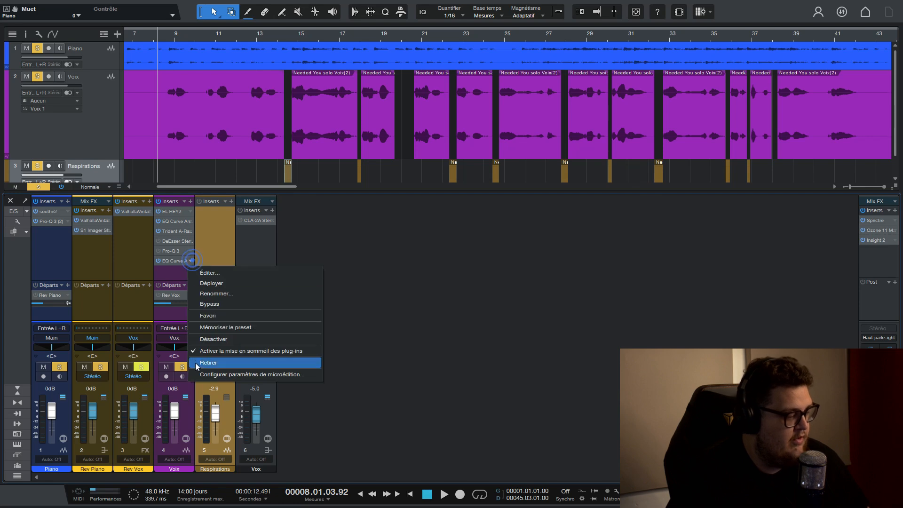
left_click(196, 363)
right_click(185, 223)
left_click(214, 323)
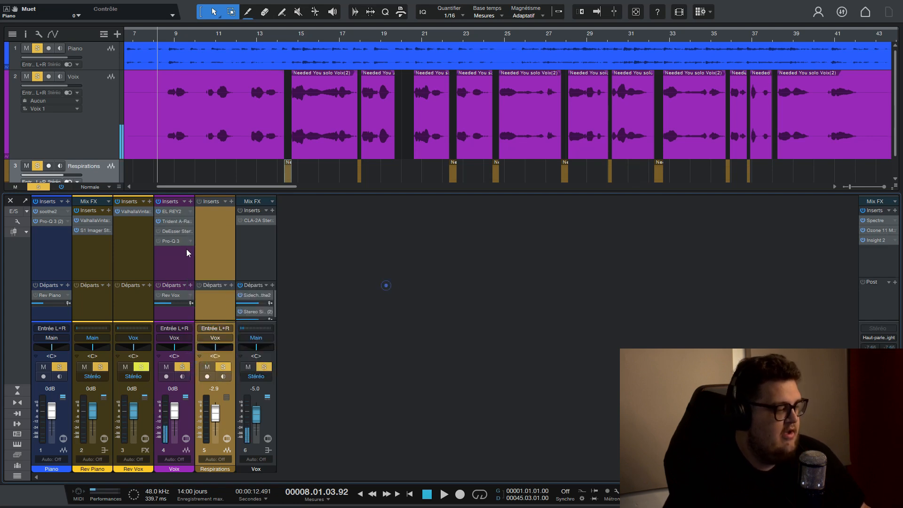
Play the mix while switching the Voix track's Trident A-Range bypass on and off to compare the vocal, and stop playback.
left_click(165, 220)
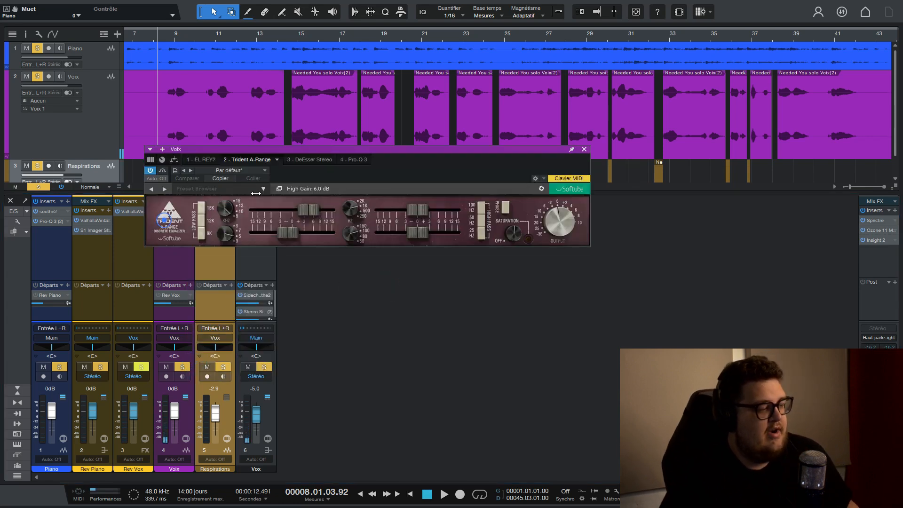
left_click(163, 170)
key("space")
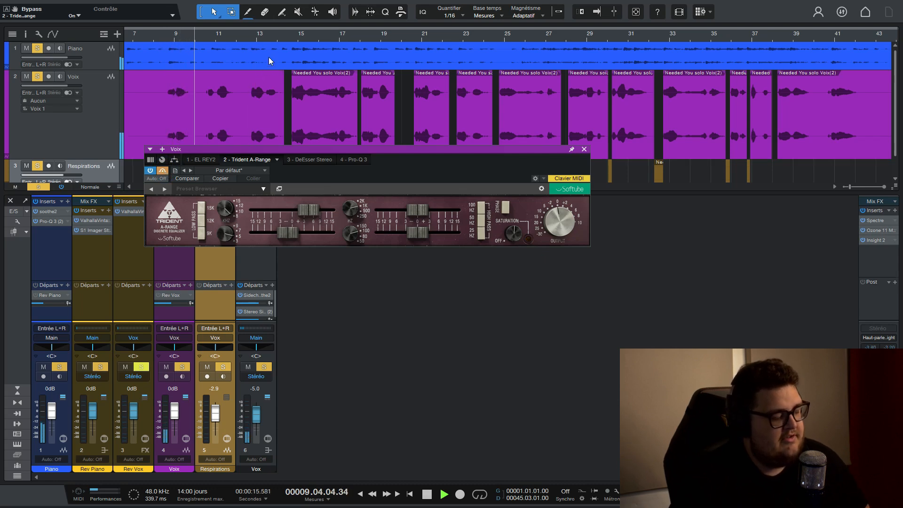
left_click(162, 171)
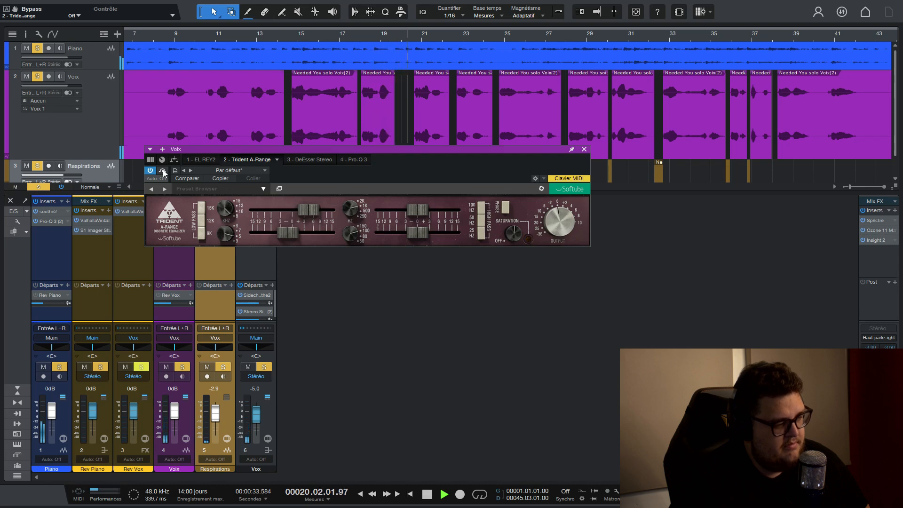
left_click(163, 170)
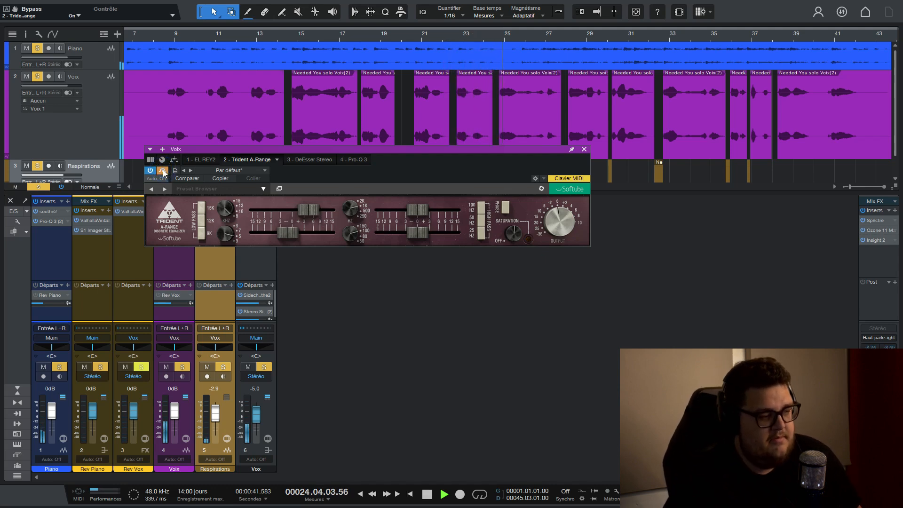
left_click(163, 171)
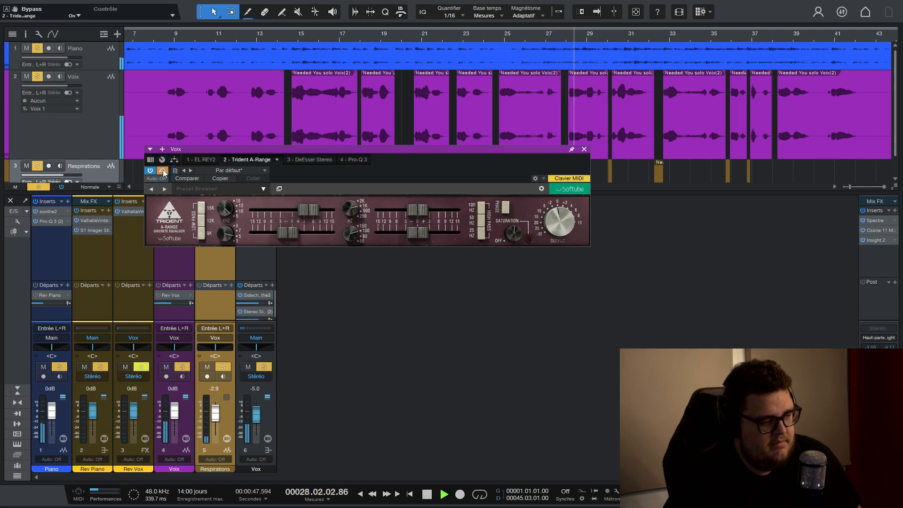
left_click(584, 149)
key("space")
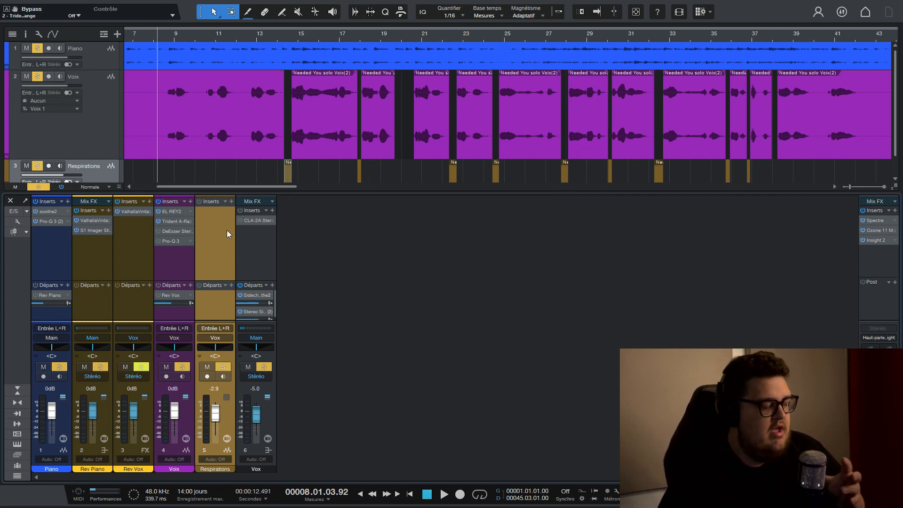
Enable the DeEsser on the Voix track and briefly check the EL REY2 and Trident A-Range inserts.
scroll(286, 32, "down", 3)
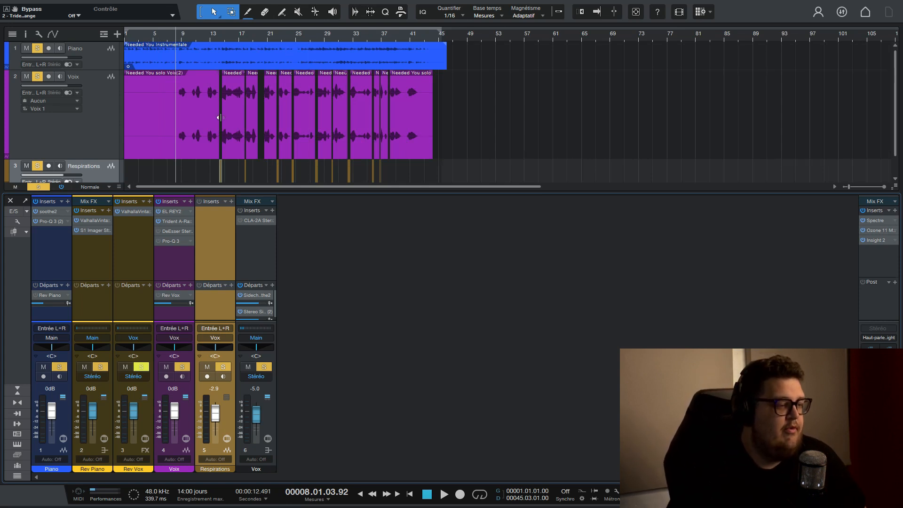
left_click(175, 231)
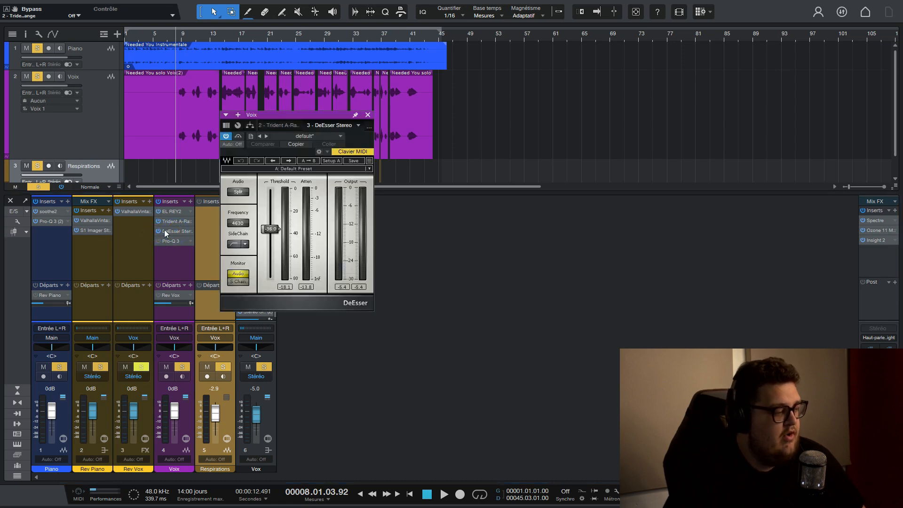
left_click(165, 230)
left_click(172, 211)
left_click(566, 158)
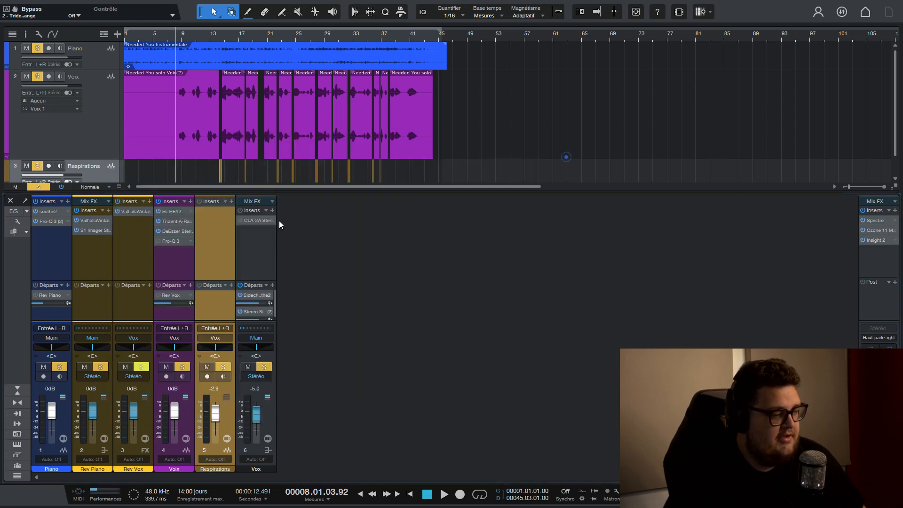
left_click(182, 221)
left_click(587, 152)
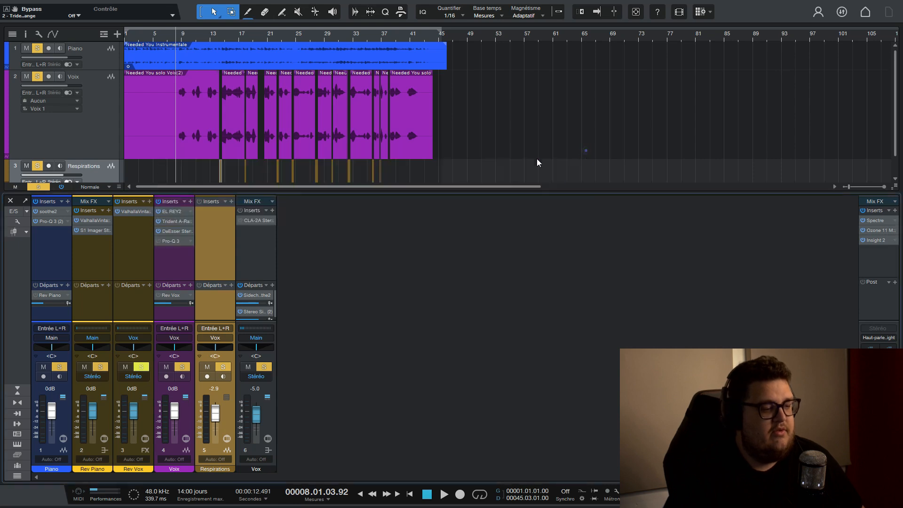
Play the vocal through the Voix track's DeEsser to observe its attenuation, and recheck the Trident A-Range and DeEsser settings.
left_click(168, 232)
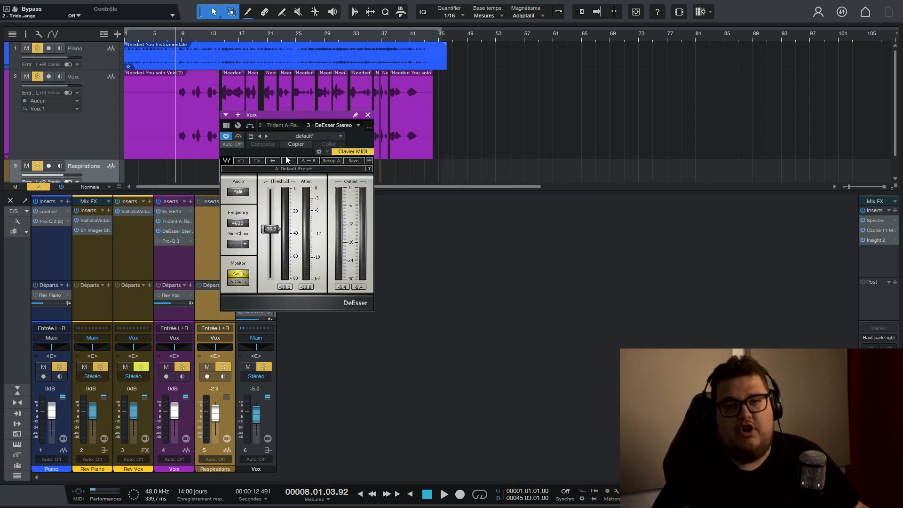
key("space")
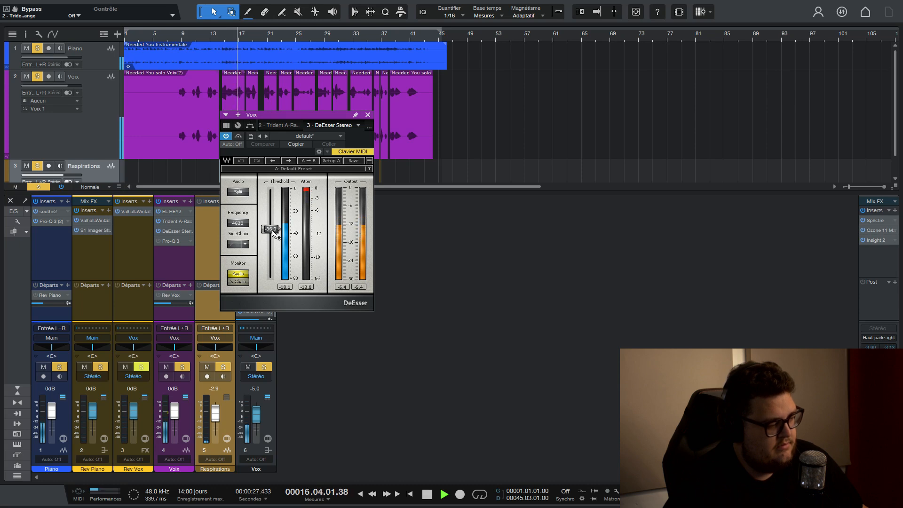
key("space")
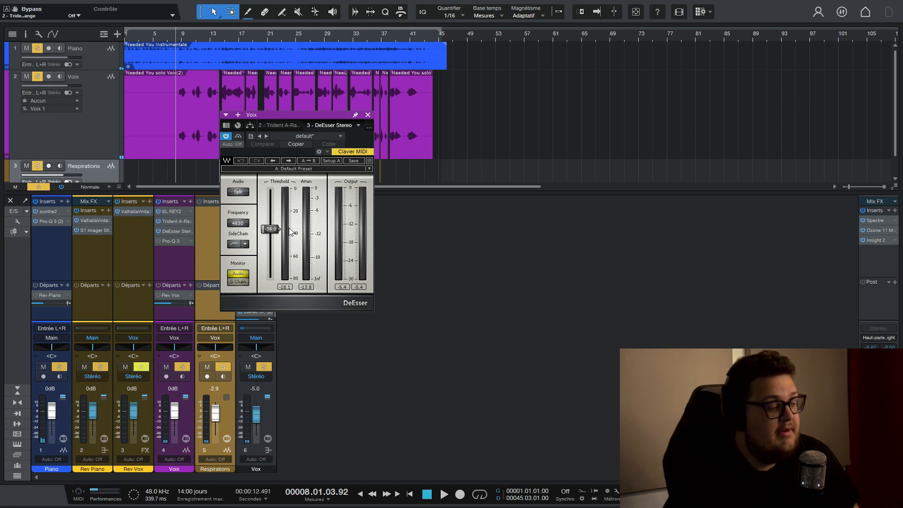
left_click(169, 220)
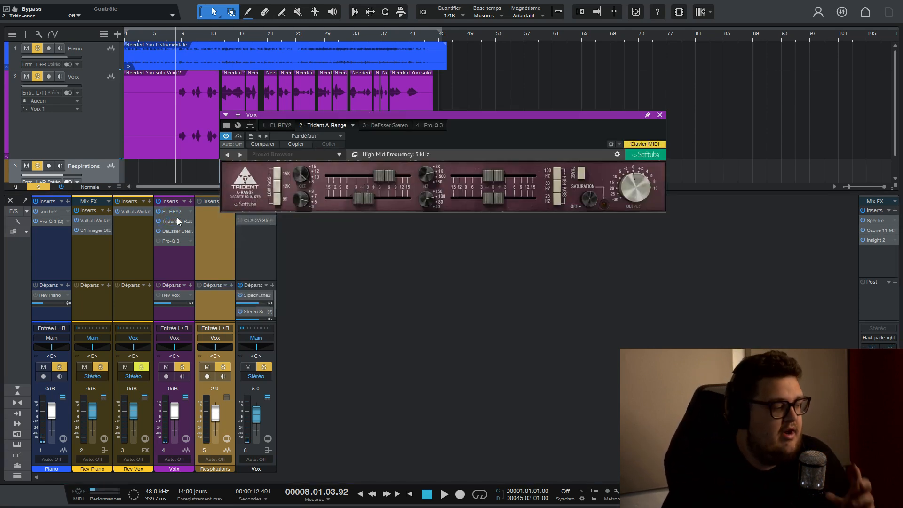
left_click(168, 230)
left_click(168, 230)
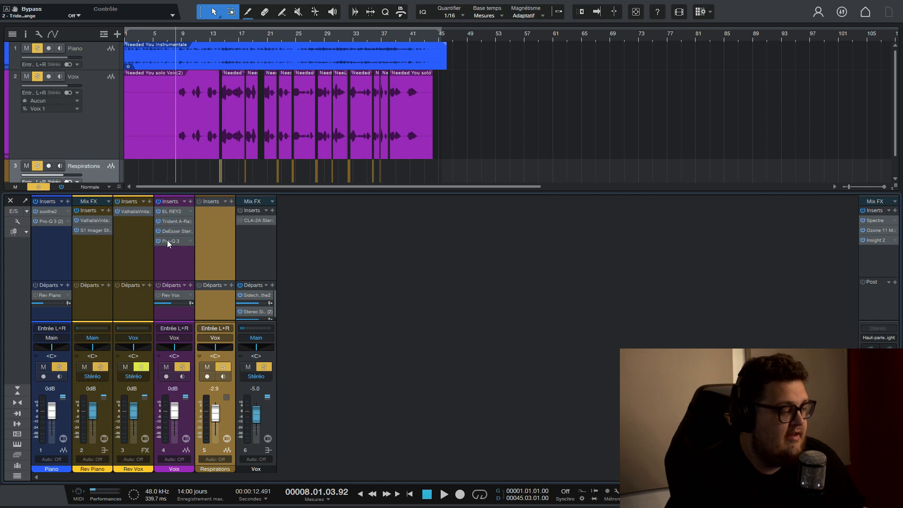
Enable Pro-Q 3 on the Voix track, bypass all its bands and re-enable only the 2509.5 Hz band.
left_click(168, 241)
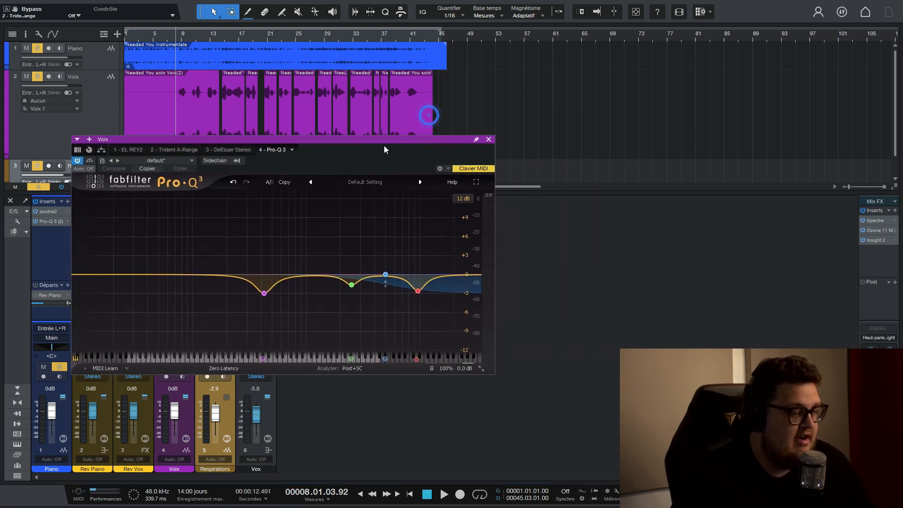
left_click_drag(477, 141, 456, 95)
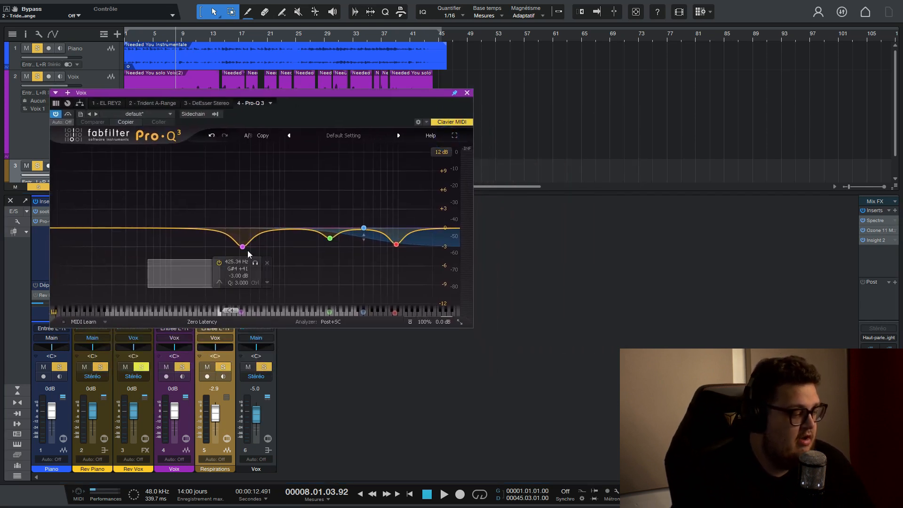
left_click(218, 264)
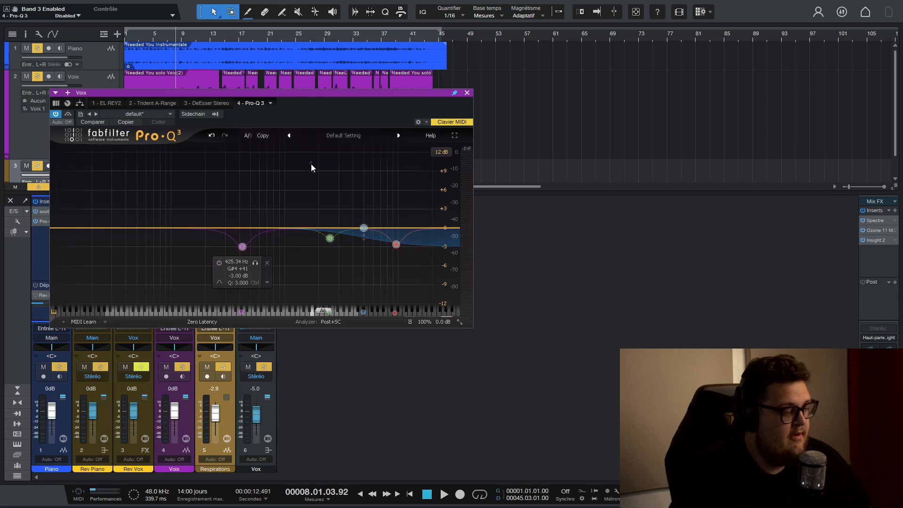
left_click(311, 163)
left_click(306, 254)
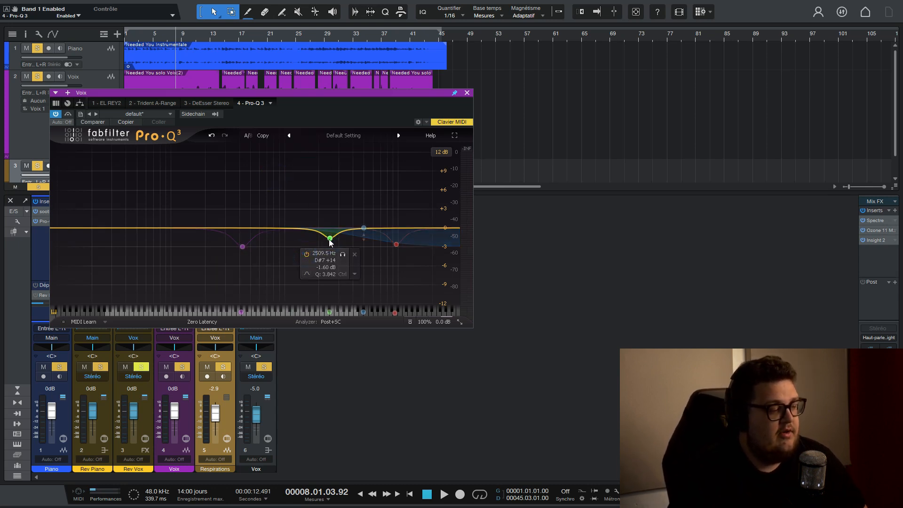
Enlarge the Pro-Q 3 interface to Medium, boost the 2509.5 Hz band to about +9.36 dB and play the vocal.
left_click(460, 323)
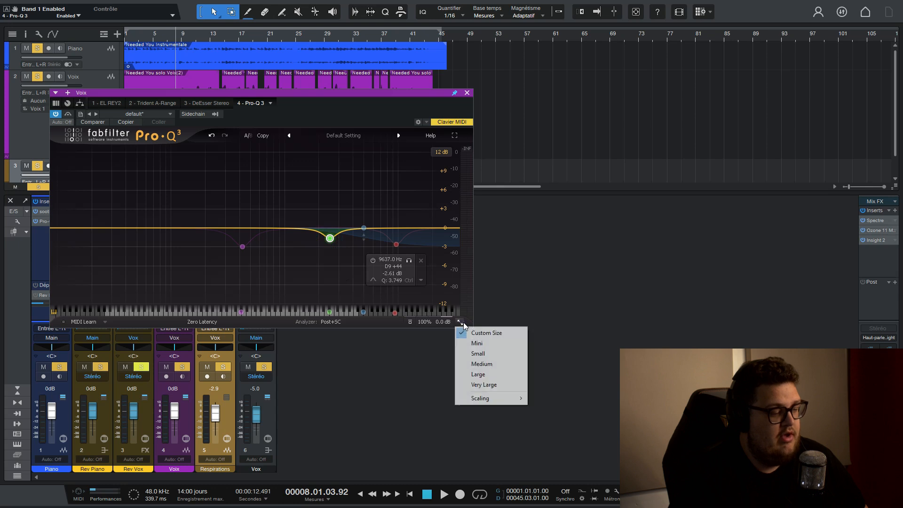
left_click(489, 365)
left_click_drag(323, 326, 340, 246)
key("space")
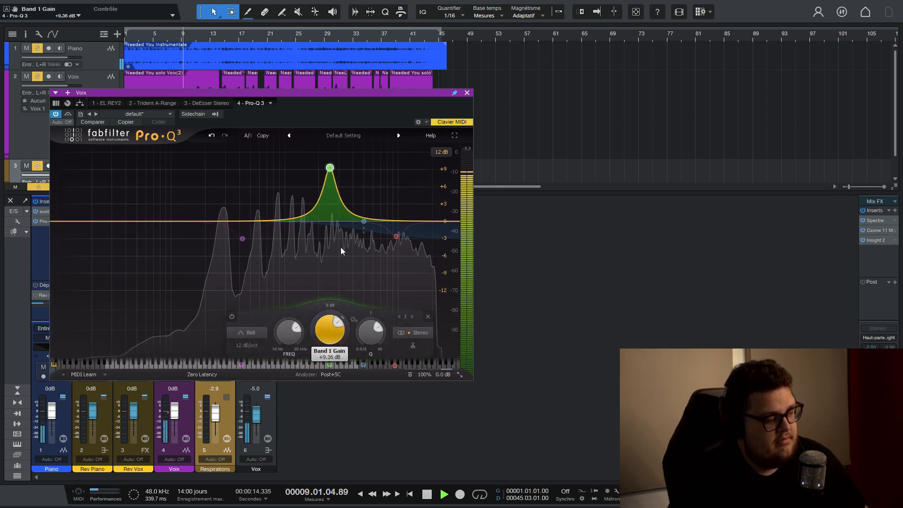
left_click_drag(288, 96, 301, 129)
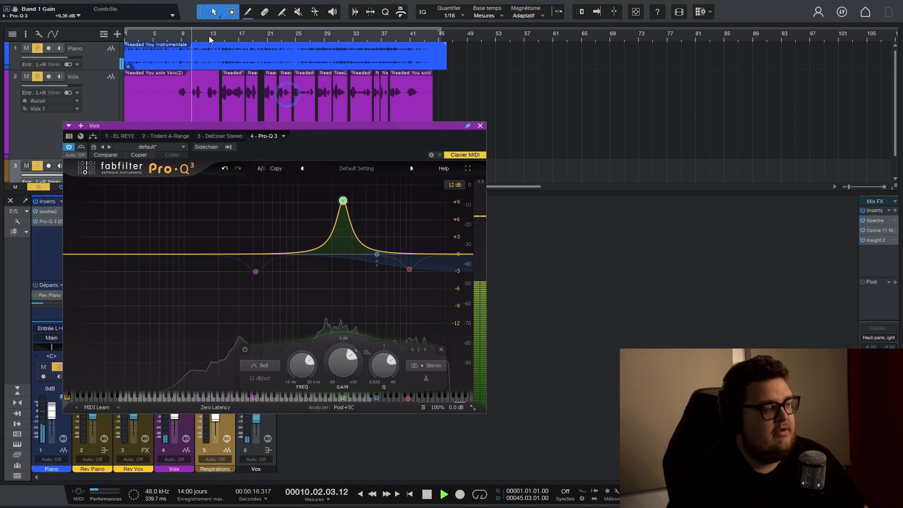
scroll(224, 40, "up", 3)
scroll(222, 40, "up", 2)
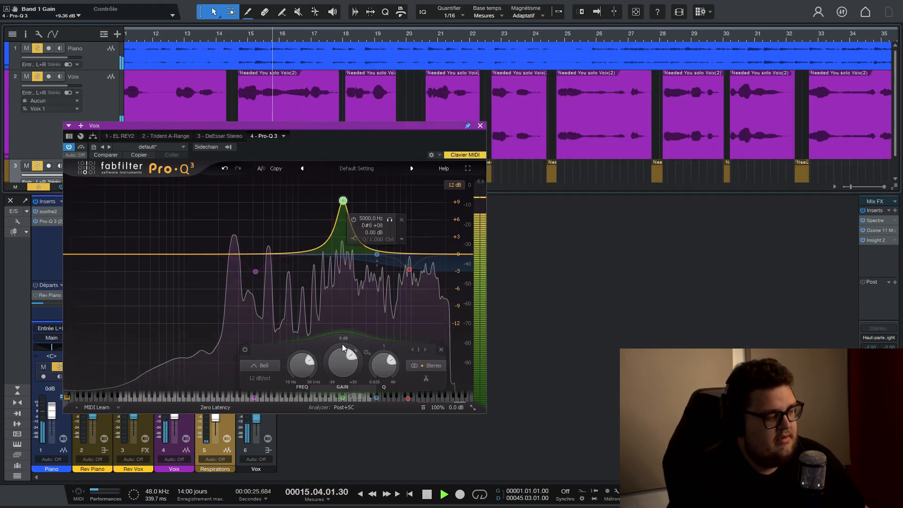
Set the 2509.5 Hz band's gain to 0 dB and its dynamic range to -3 dB, and play the result.
mouse_move(338, 359)
key("space")
type("0")
key("Return")
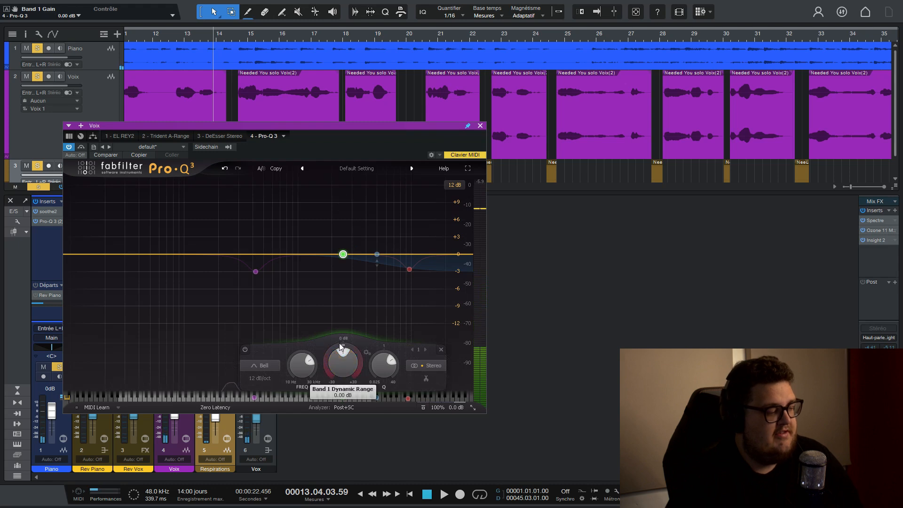
double_click(339, 345)
type("-3")
key("Return")
scroll(278, 38, "down", 3)
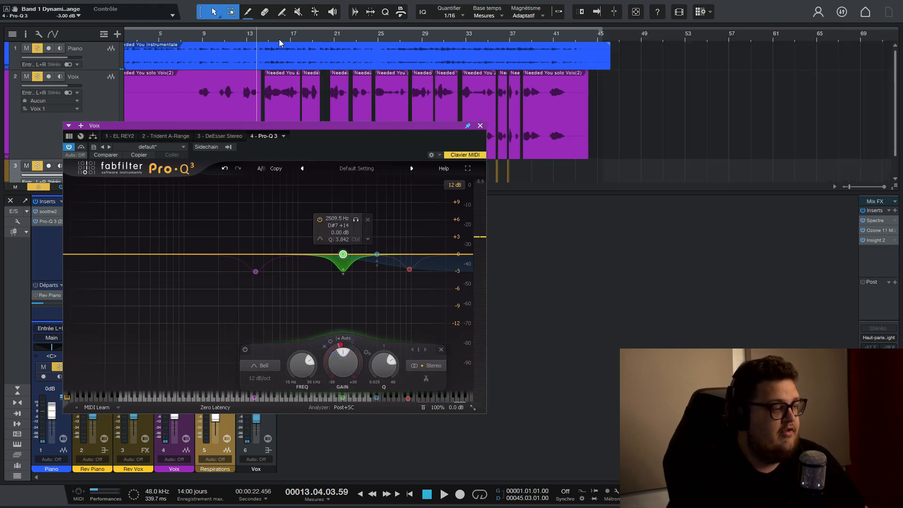
key("space")
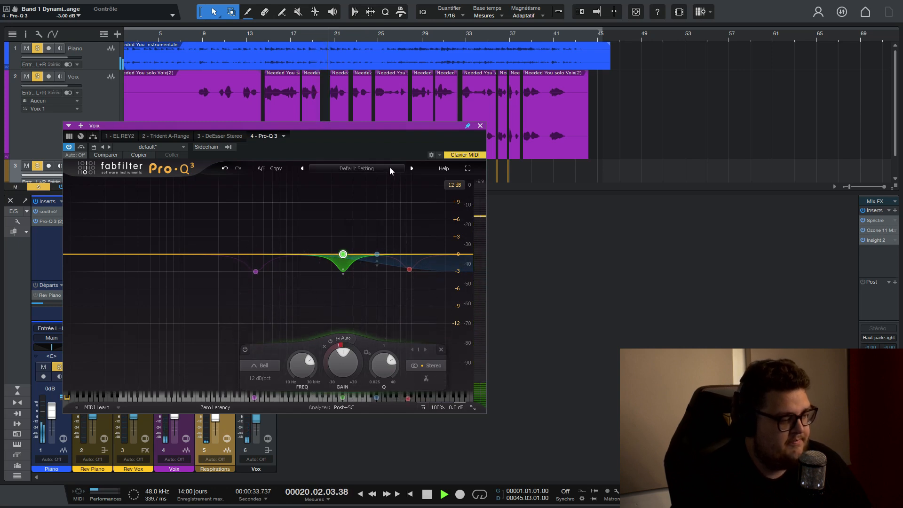
Enable the 9637 Hz band in Pro-Q 3, boost it to about +12.11 dB and play the vocal from around bar 14.
left_click(409, 269)
key("space")
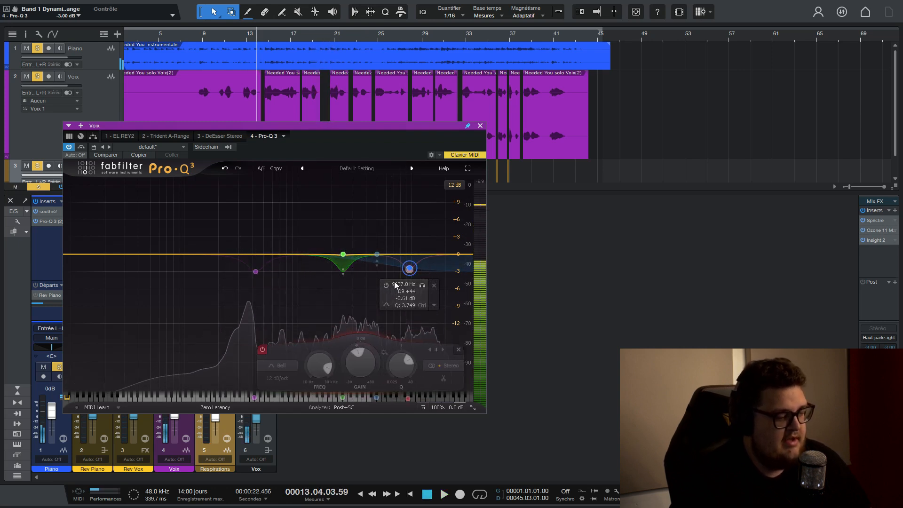
left_click_drag(355, 366, 369, 266)
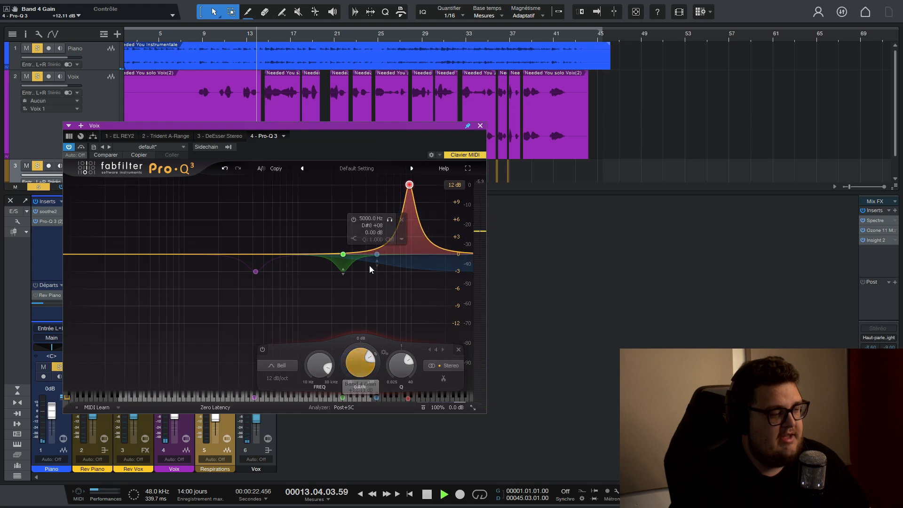
key("space")
left_click_drag(311, 127, 401, 133)
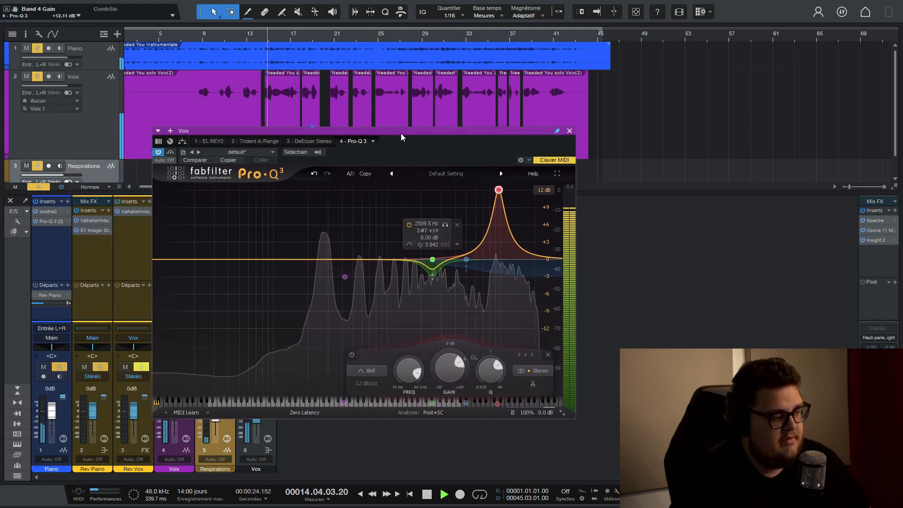
Mute the Piano track, undo the Pro-Q 3 boost on the 9637 Hz band and stop playback.
left_click(43, 366)
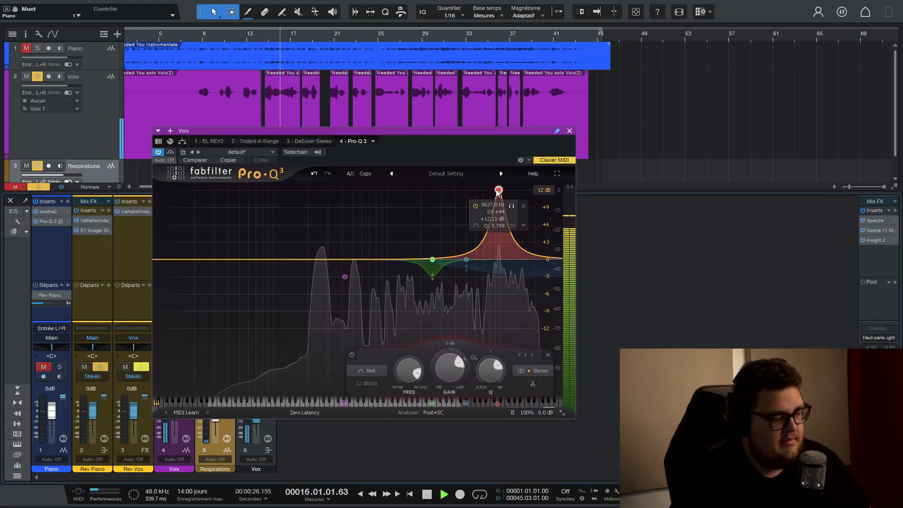
left_click(314, 174)
key("space")
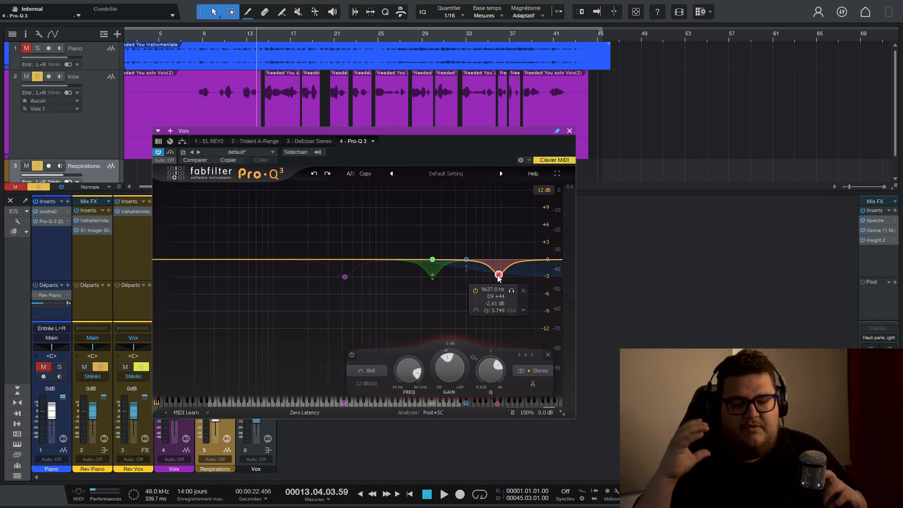
Enable the 5000 Hz high-shelf band in Pro-Q 3 and play the soloed vocal.
left_click(467, 260)
left_click(443, 224)
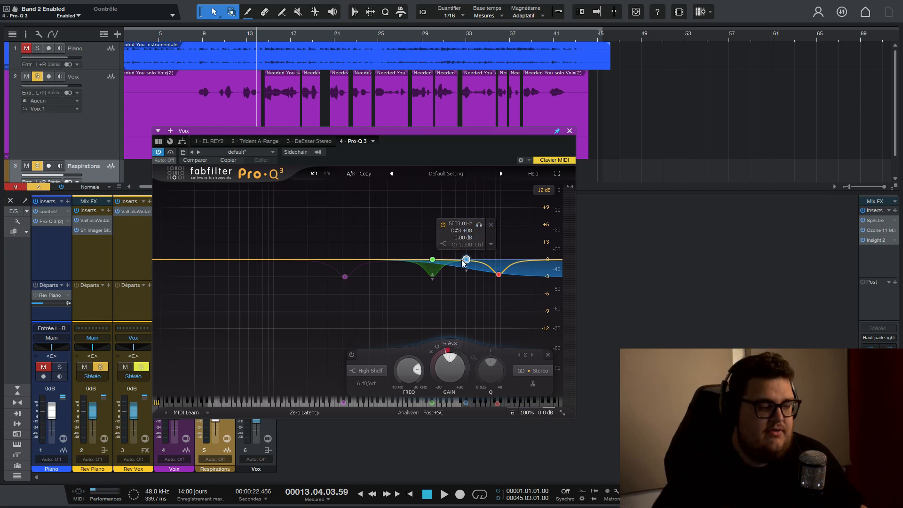
key("space")
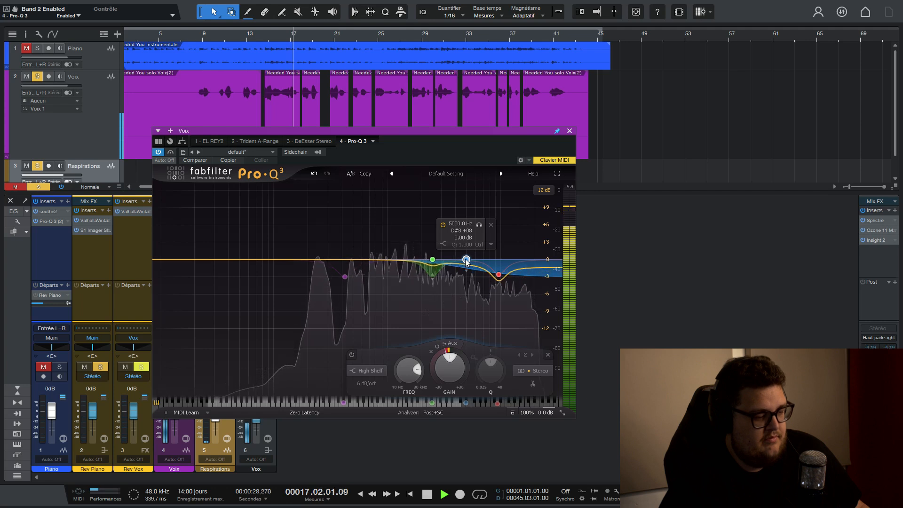
key("space")
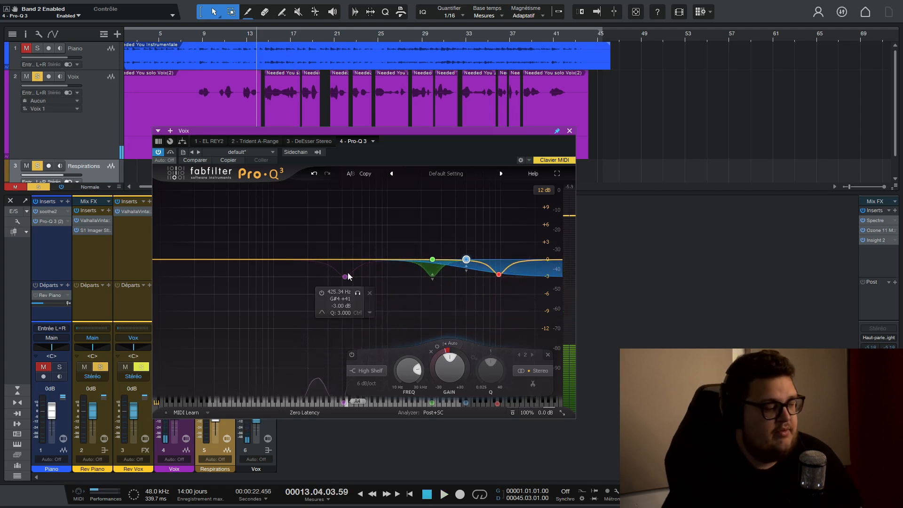
Enable the 425.34 Hz band in Pro-Q 3 and set its gain to 0 dB and dynamic range to -4 dB.
left_click(321, 292)
left_click(345, 278)
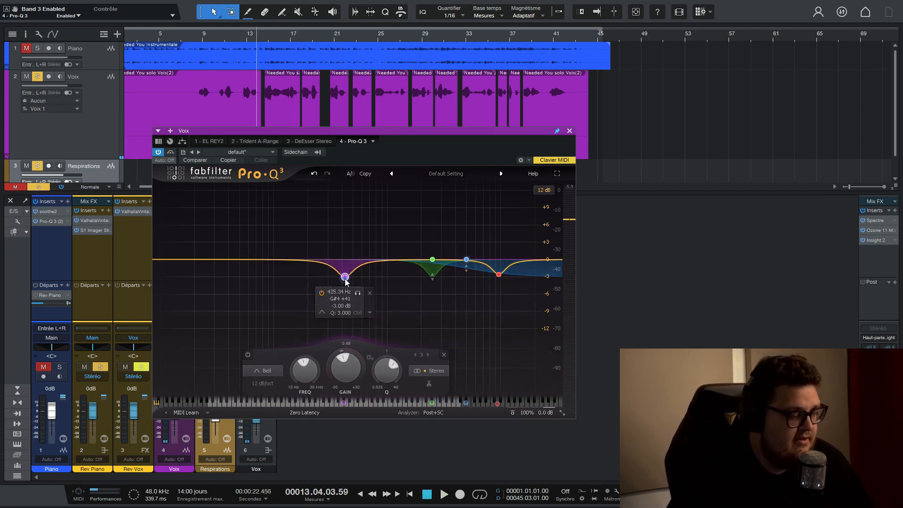
left_click(345, 371, "ctrl")
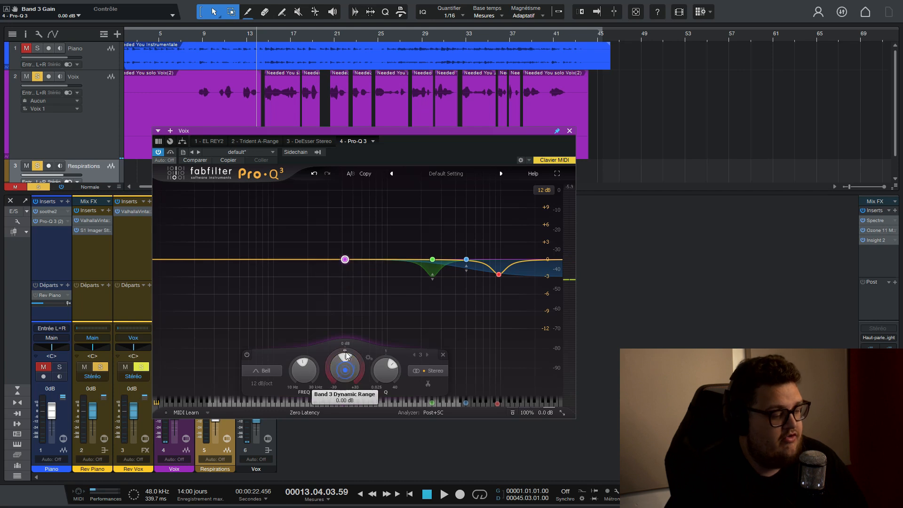
double_click(345, 352)
type("-4")
key("Return")
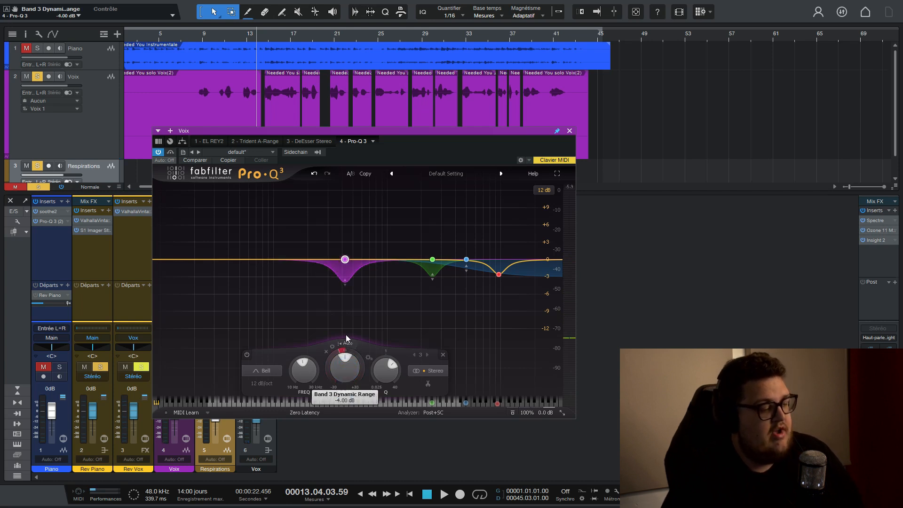
Reset the 425.34 Hz band's dynamic range, boost its gain to about +8.29 dB and play the vocal.
left_click(336, 351, "ctrl")
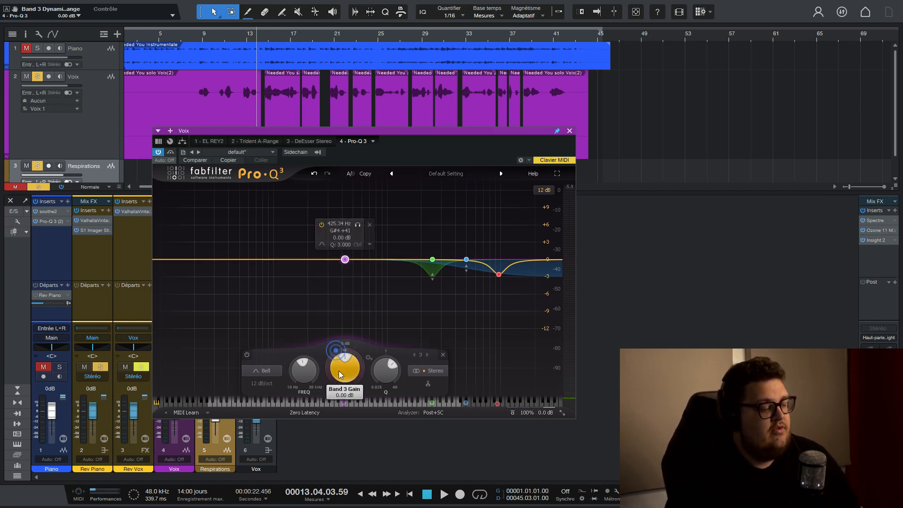
left_click_drag(338, 370, 349, 314)
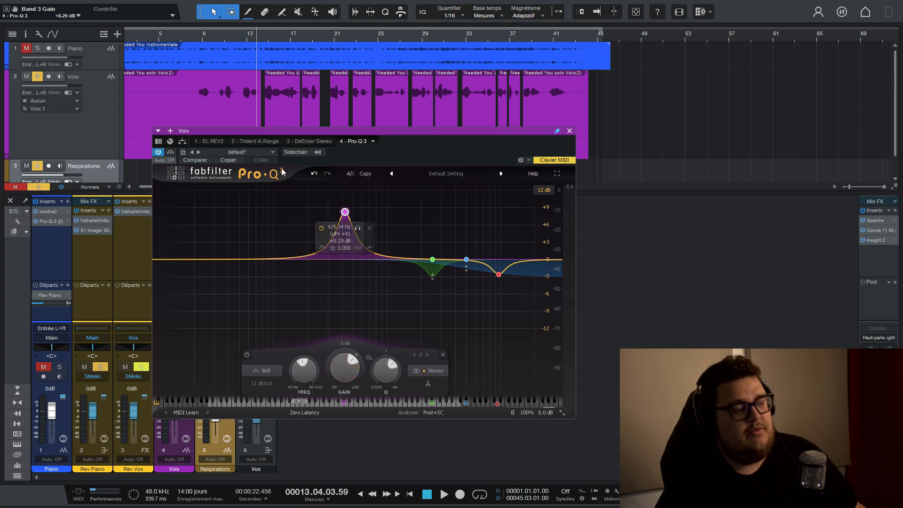
key("space")
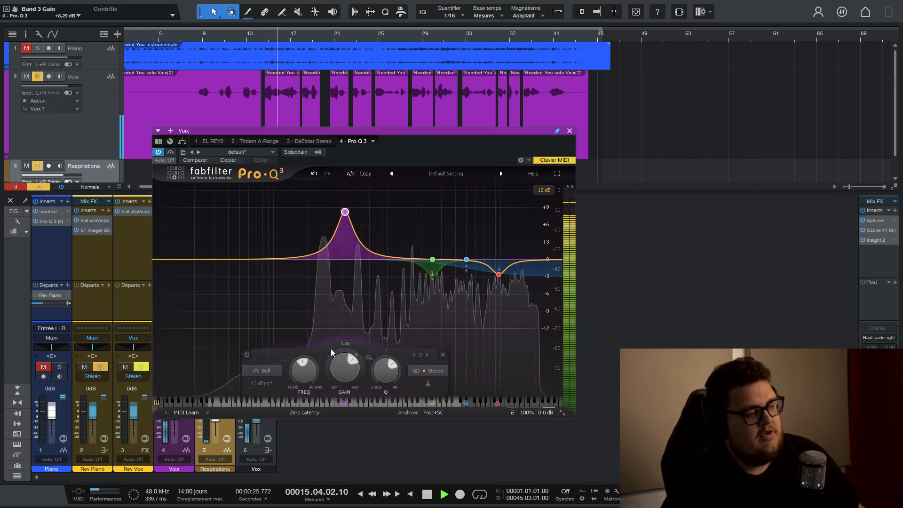
key("space")
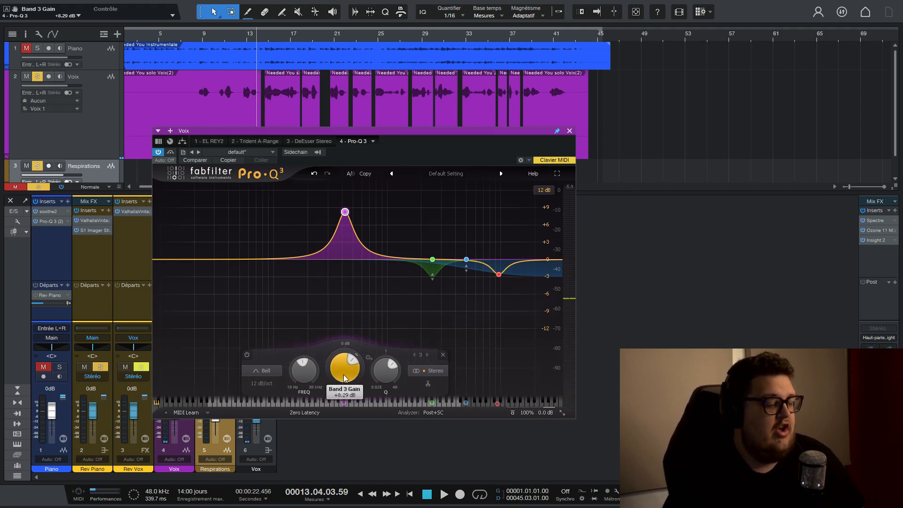
Return the 425.34 Hz band's gain to 0 dB and set its dynamic range to -4 dB.
type("0")
key("Return")
double_click(345, 349)
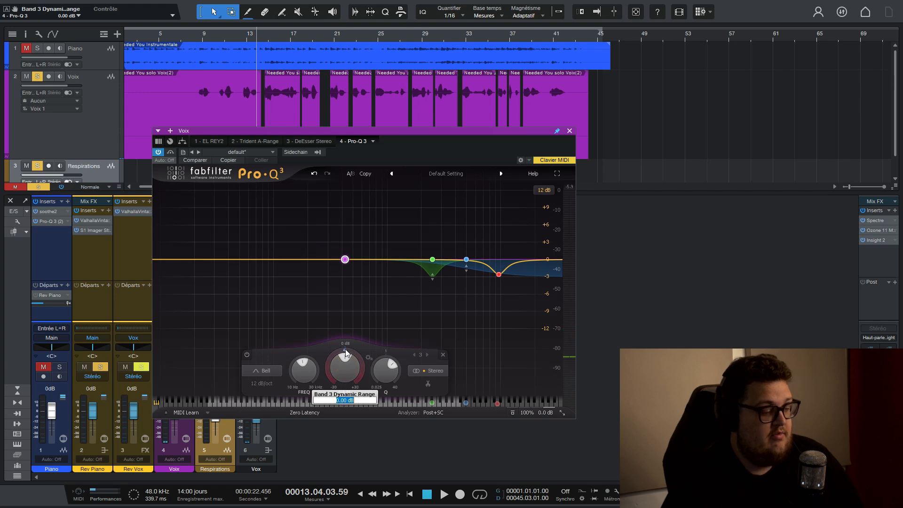
type("-4")
key("Return")
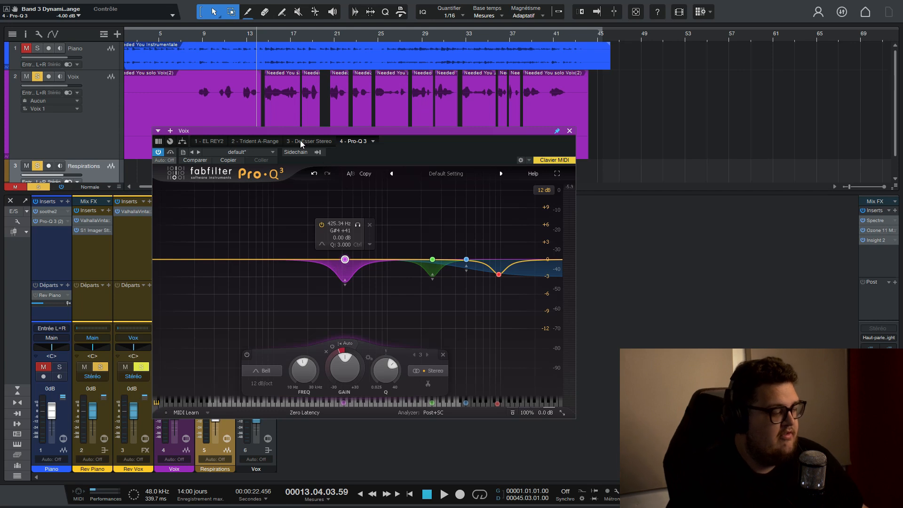
Play the vocal from around bar 14, compare it with Pro-Q 3 bypassed, and close the plug-in.
left_click(263, 39)
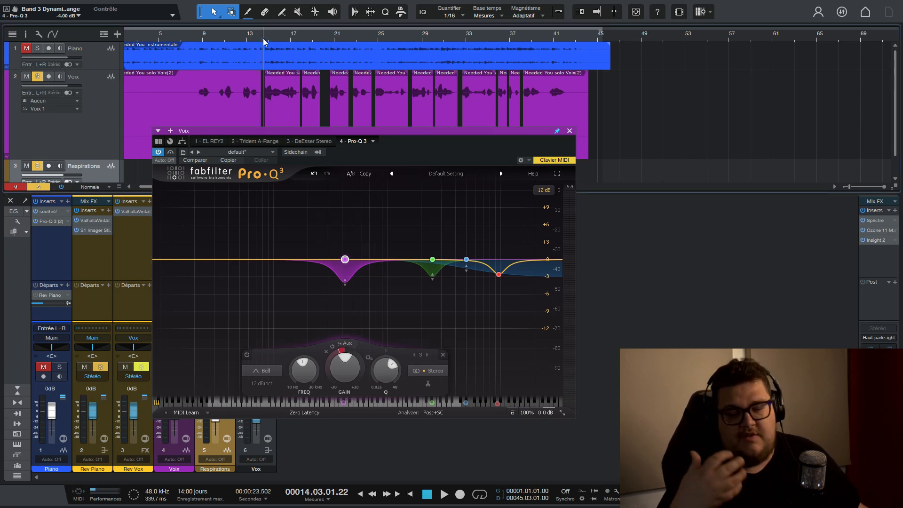
key("space")
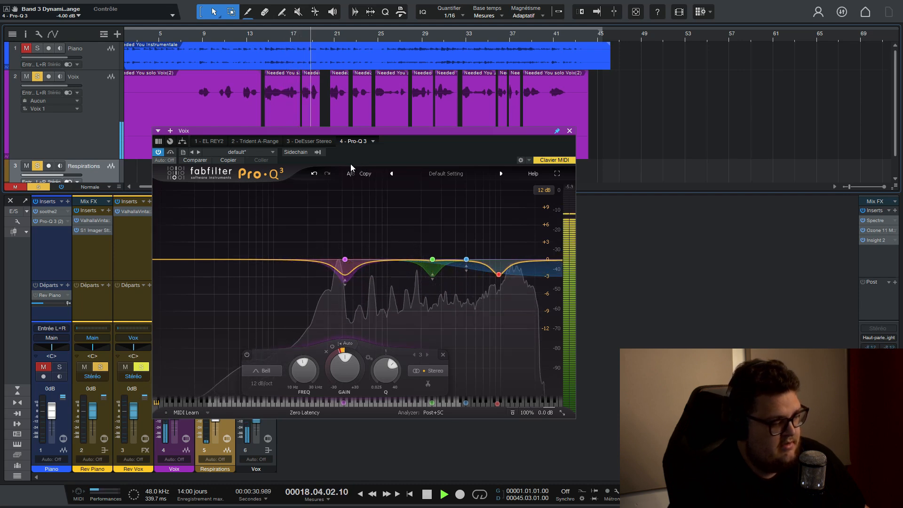
key("space")
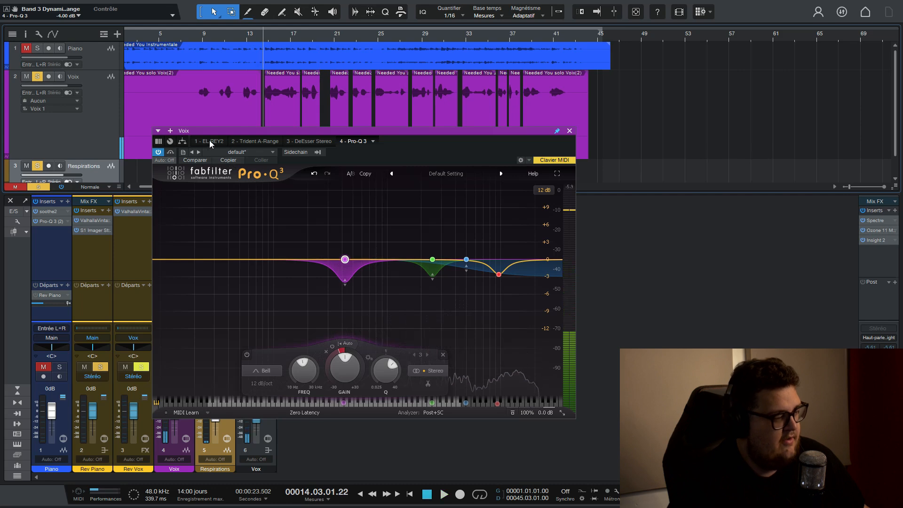
key("space")
left_click(170, 153)
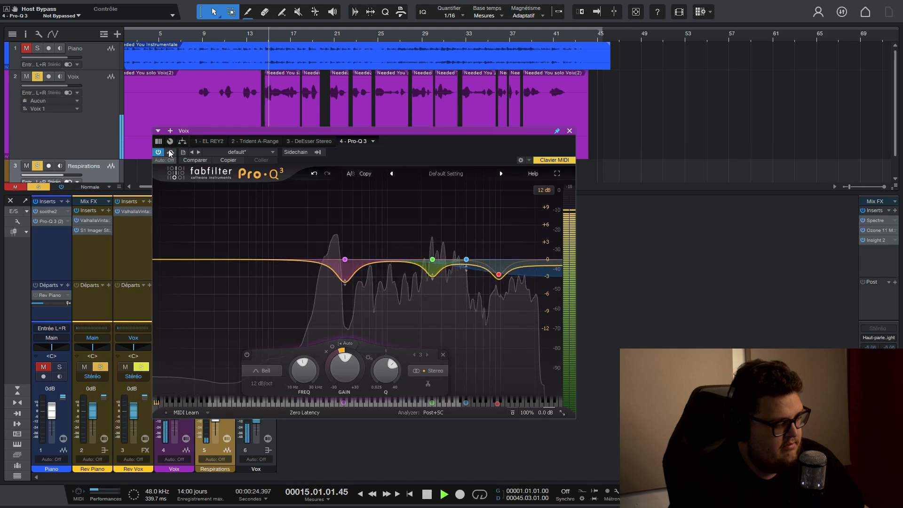
left_click(570, 131)
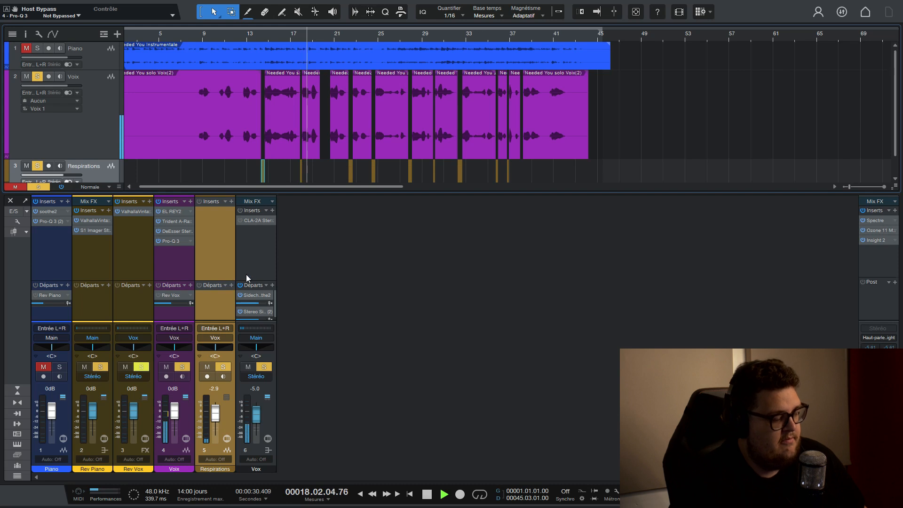
key("space")
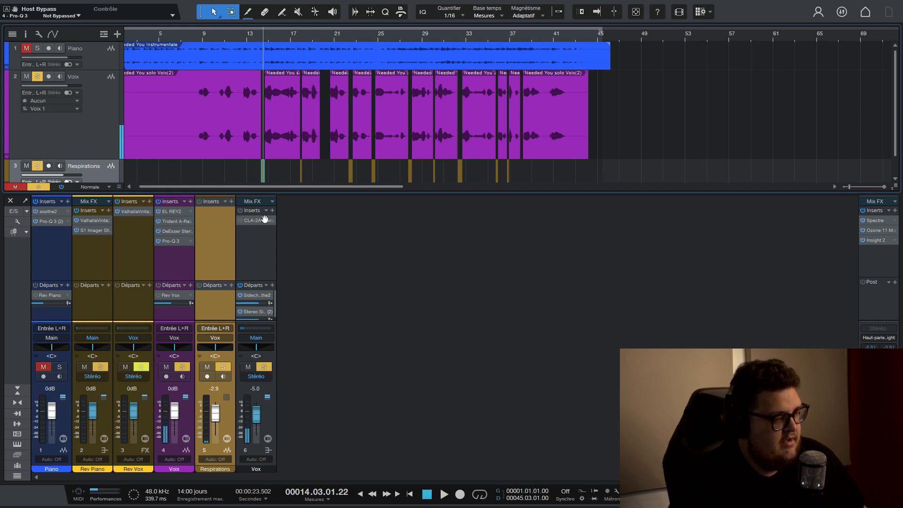
Place the playback cursor at around bar 8 and unmute the Piano track.
left_click(199, 35)
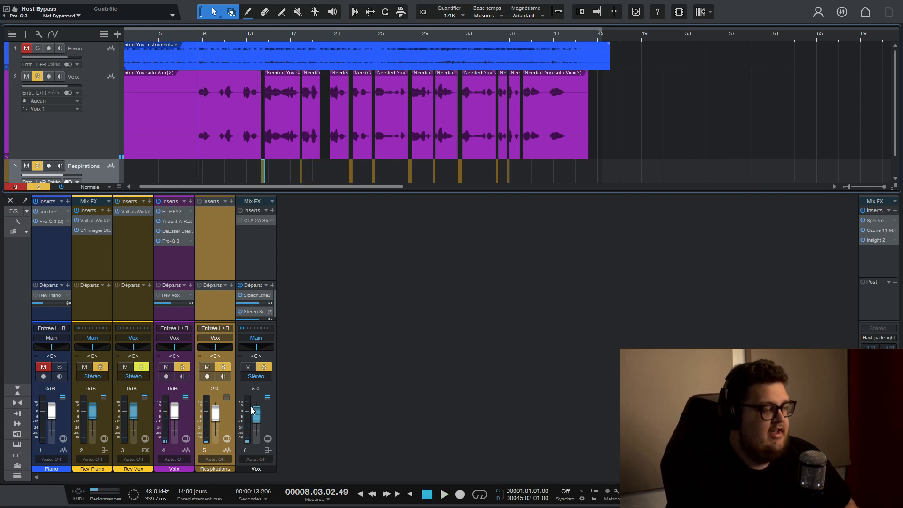
left_click(43, 240)
left_click(43, 367)
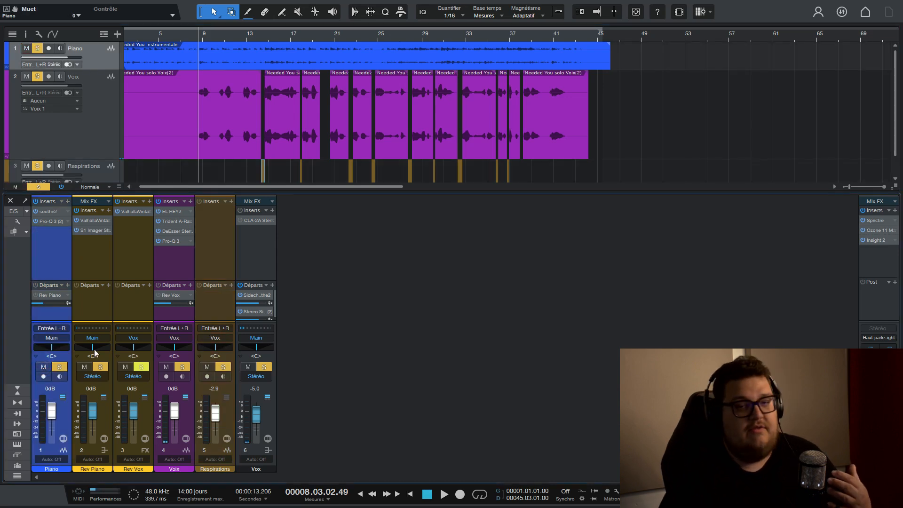
Review the soothe2 and Pro-Q 3 settings on the Piano track and close the plug-in window.
left_click(43, 211)
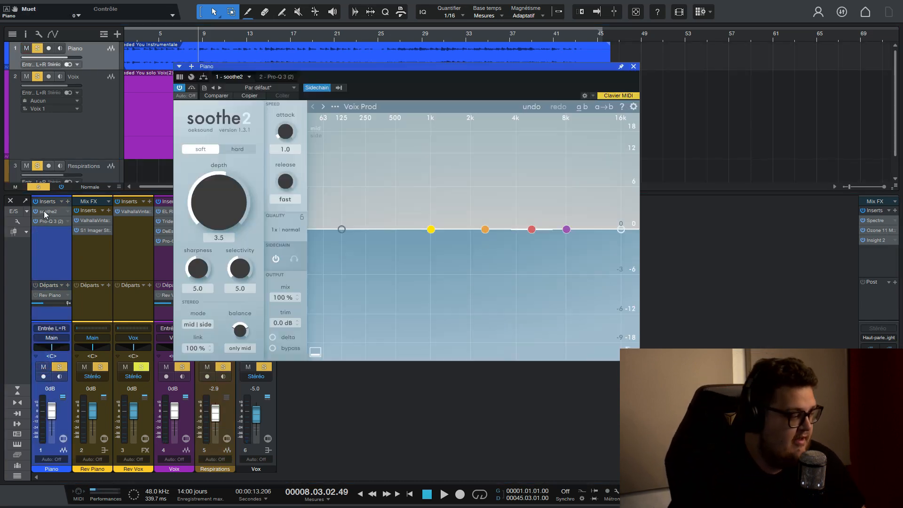
left_click(47, 221)
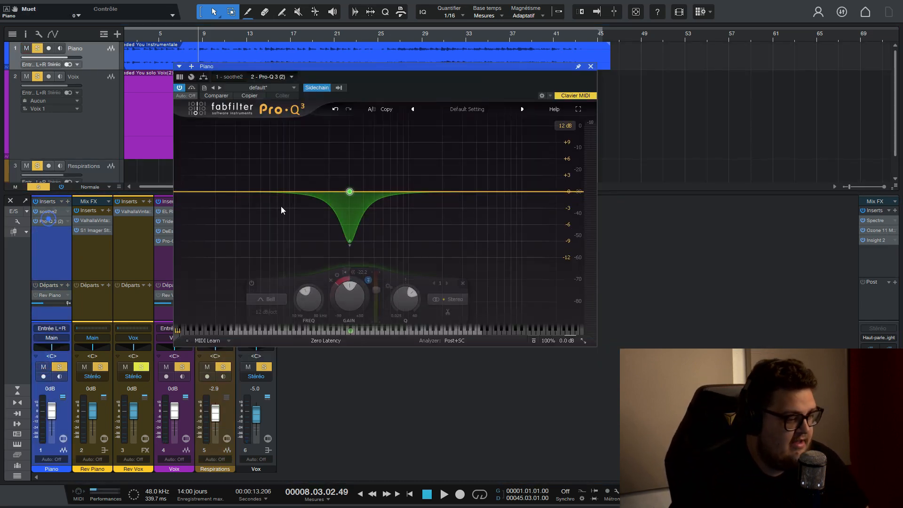
left_click(591, 66)
Enable the CLA-2A compressor on the Vox bus, play the vocal with the piano, and close the plug-in.
left_click(161, 260)
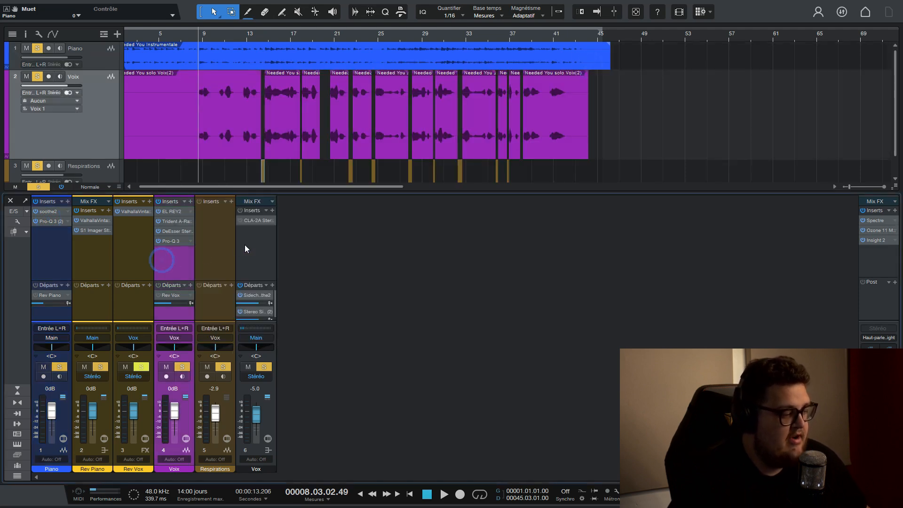
left_click(246, 244)
left_click(257, 220)
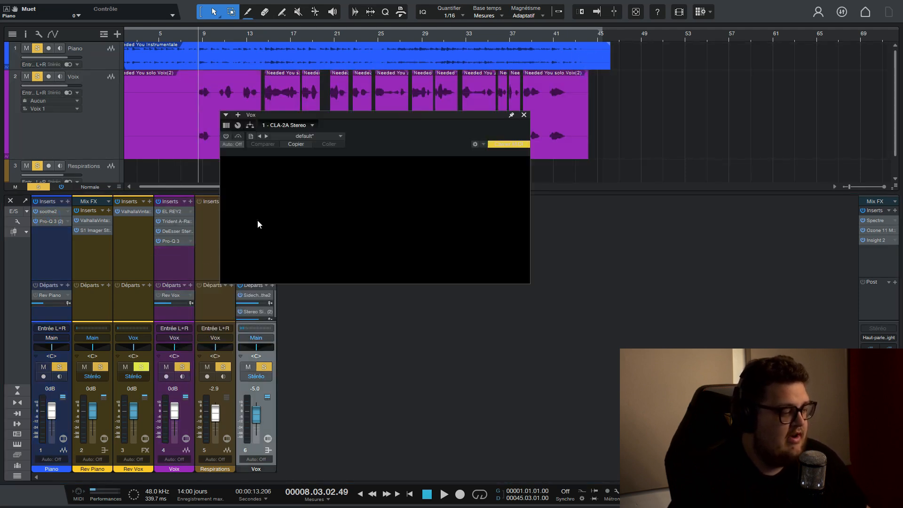
left_click_drag(416, 121, 442, 212)
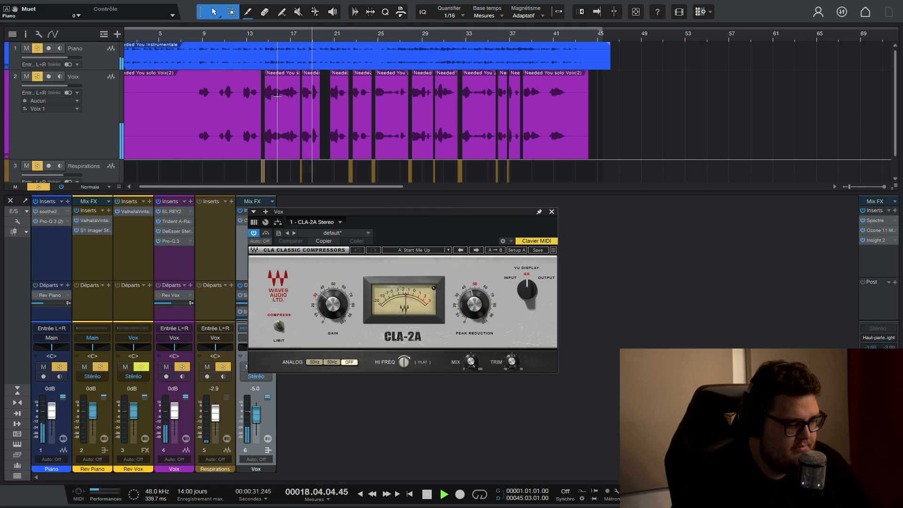
left_click(551, 211)
key("space")
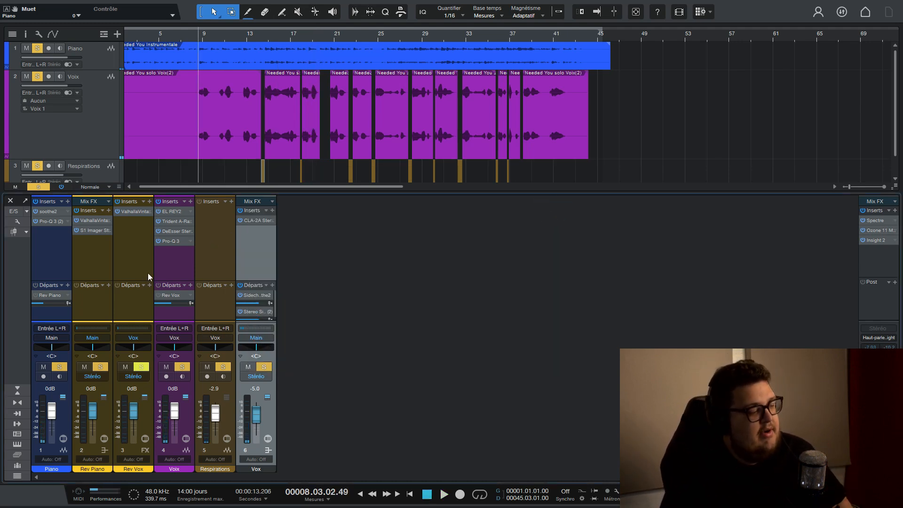
Enable the Voix track's Rev Vox send and open ValhallaVintageVerb on the Rev Vox channel.
left_click(158, 294)
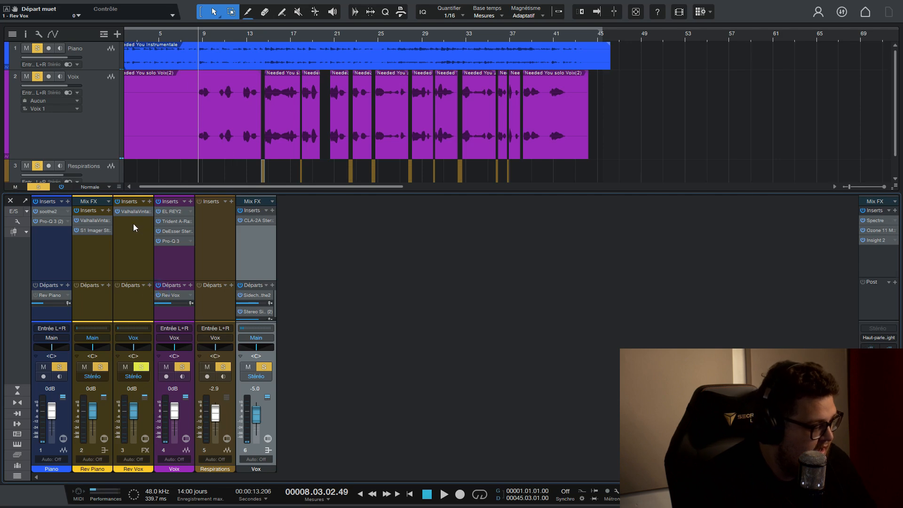
left_click(126, 210)
left_click_drag(489, 222, 344, 109)
Mute the Piano track and play the vocal with its reverb from around bar 8.
left_click(44, 367)
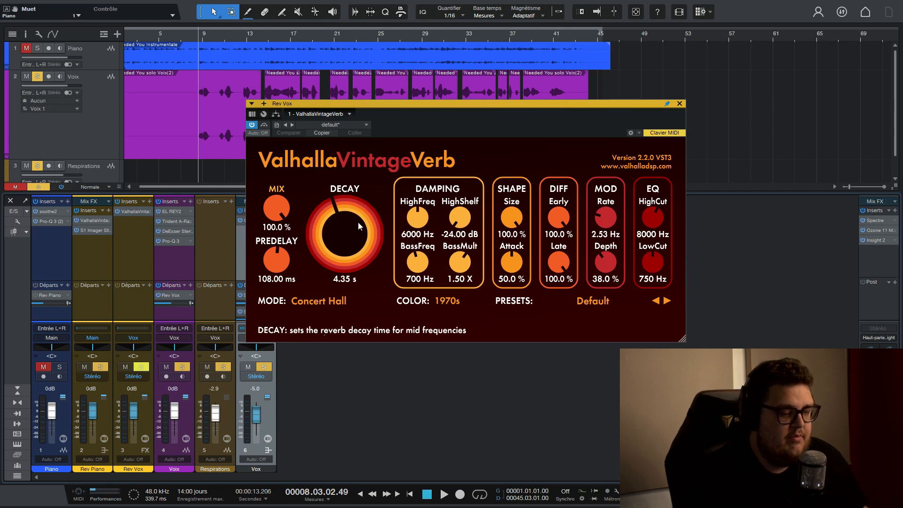
left_click_drag(419, 104, 478, 86)
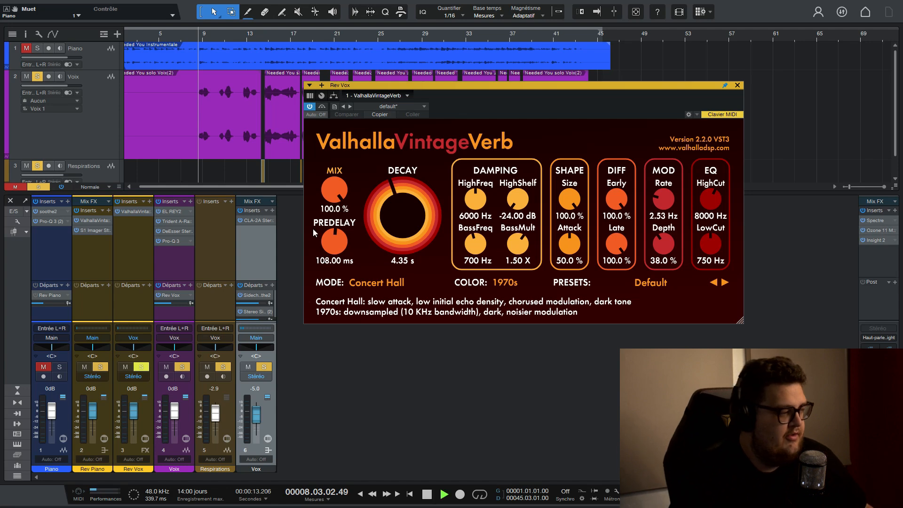
key("space")
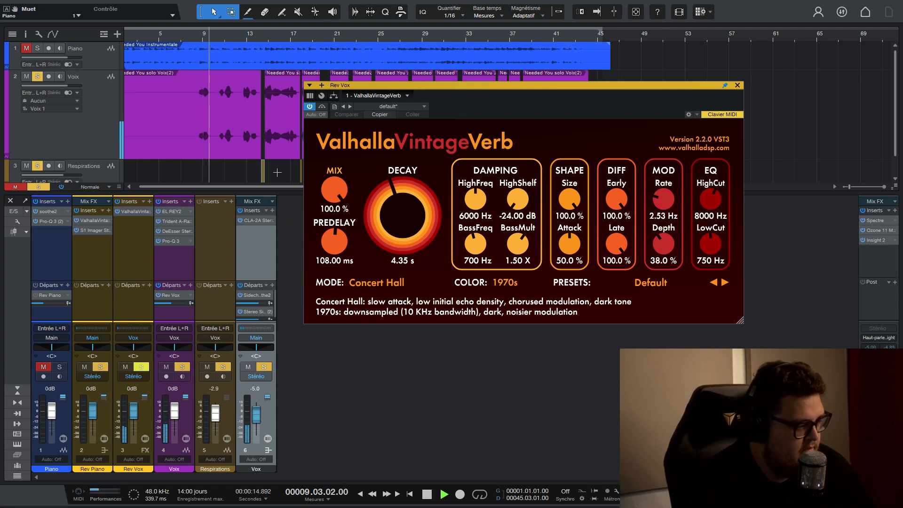
key("space")
Play the vocal phrase ending around bar 37 to hear the reverb tail.
left_click_drag(466, 85, 367, 180)
scroll(513, 46, "up", 5)
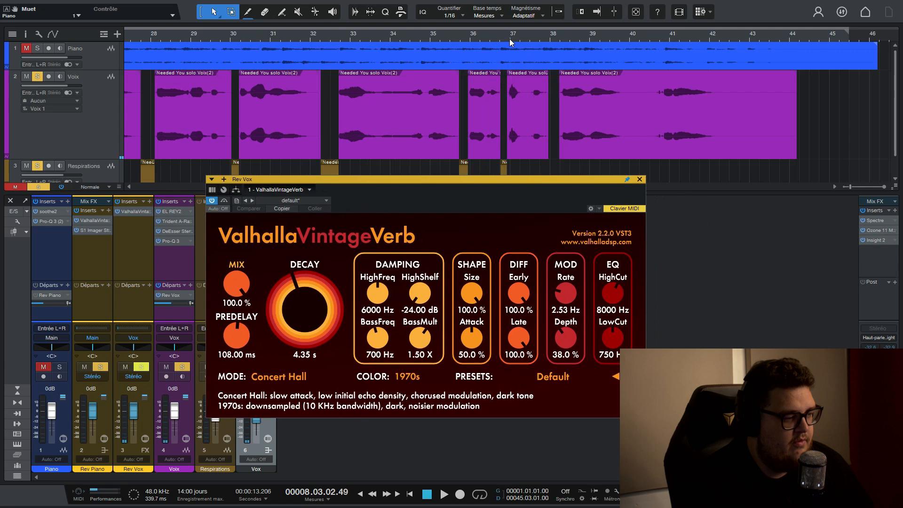
left_click(541, 39)
key("space")
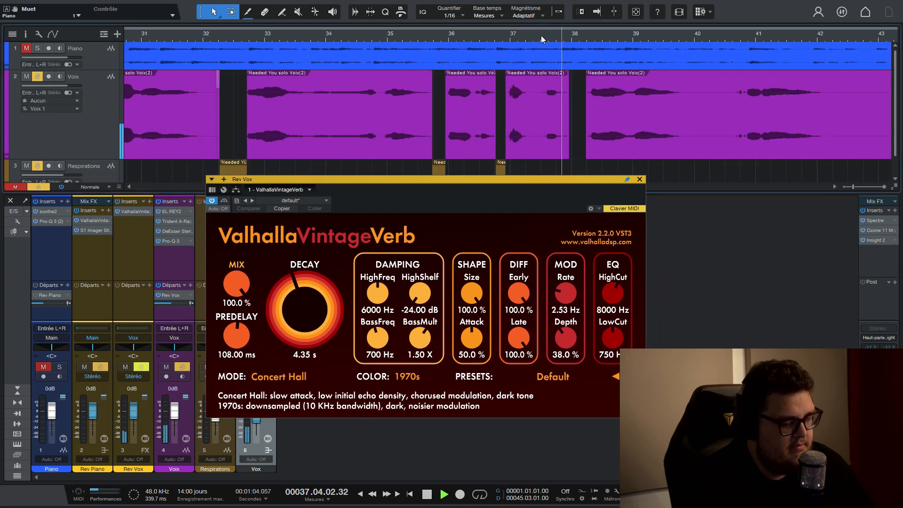
key("space")
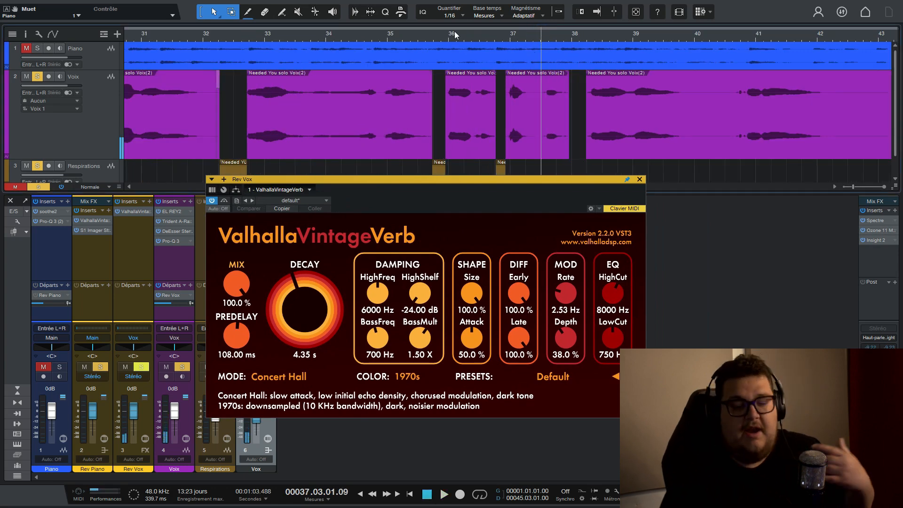
Place the playhead around bar 8 before the first vocal phrase and move the ValhallaVintageVerb window clear of the mixer channels.
scroll(450, 38, "down", 6)
left_click(177, 41)
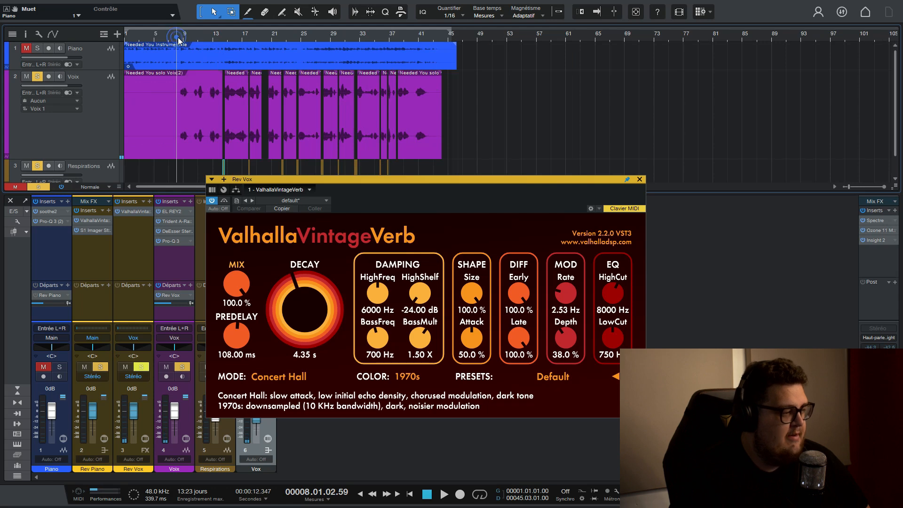
scroll(181, 41, "up", 4)
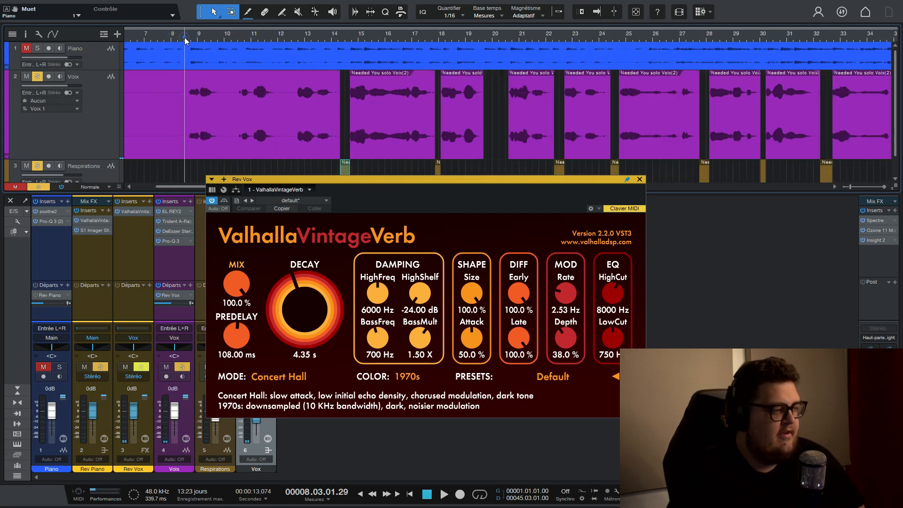
scroll(184, 38, "down", 4)
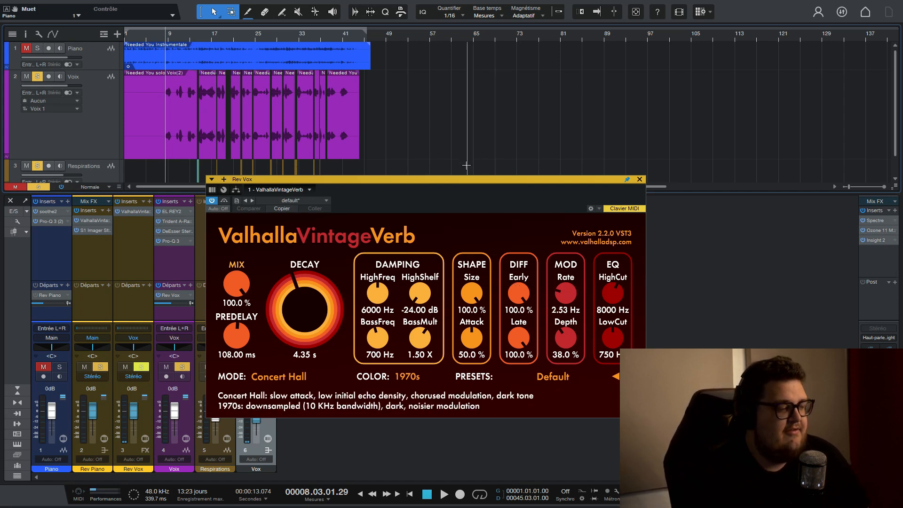
left_click_drag(458, 179, 556, 115)
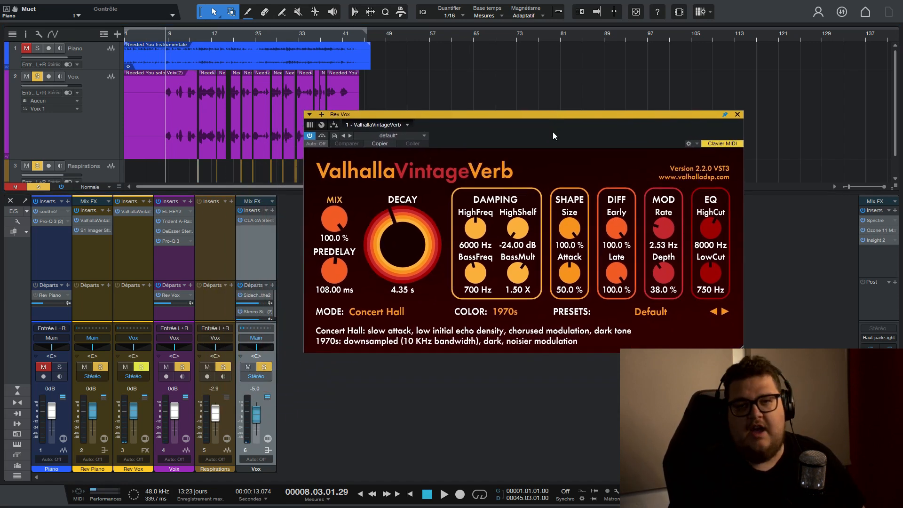
mouse_move(525, 224)
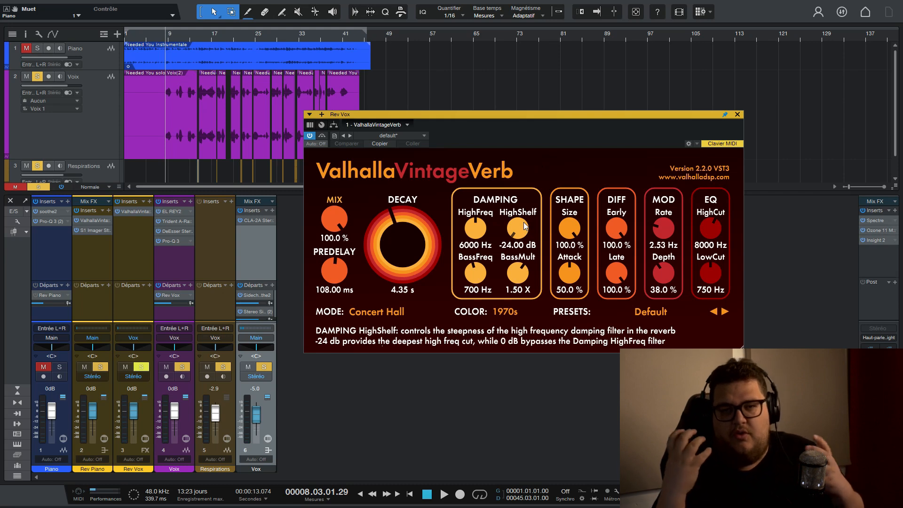
mouse_move(484, 224)
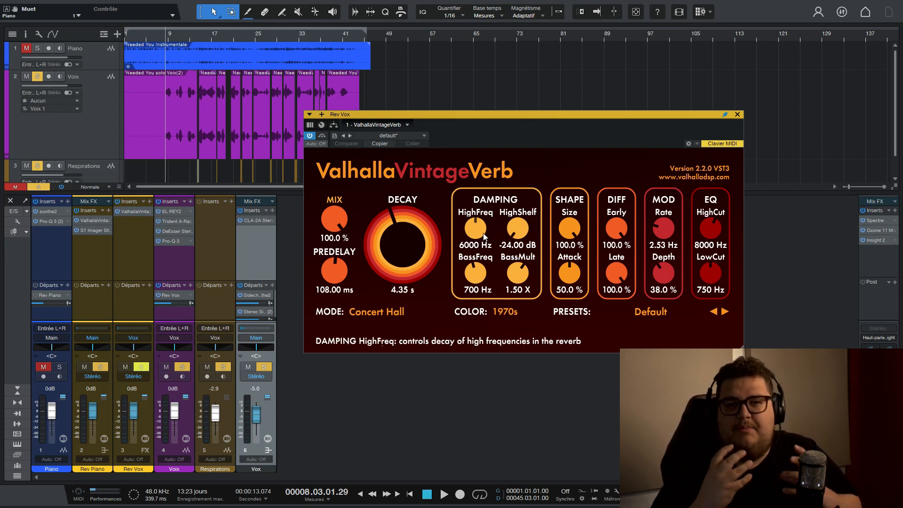
Lower the Rev Vox reverb's LowCut to 10 Hz and play the vocal from around bar 8.
mouse_move(713, 268)
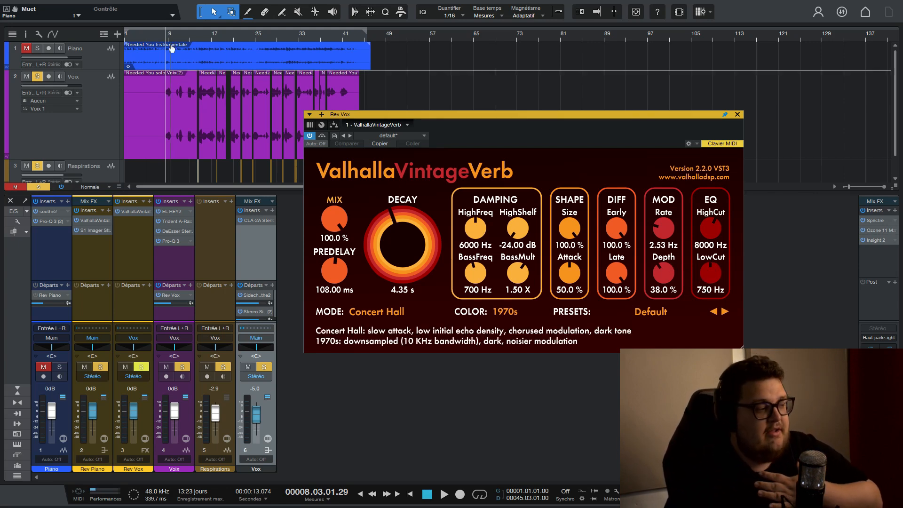
scroll(167, 39, "up", 5)
left_click_drag(709, 269, 709, 334)
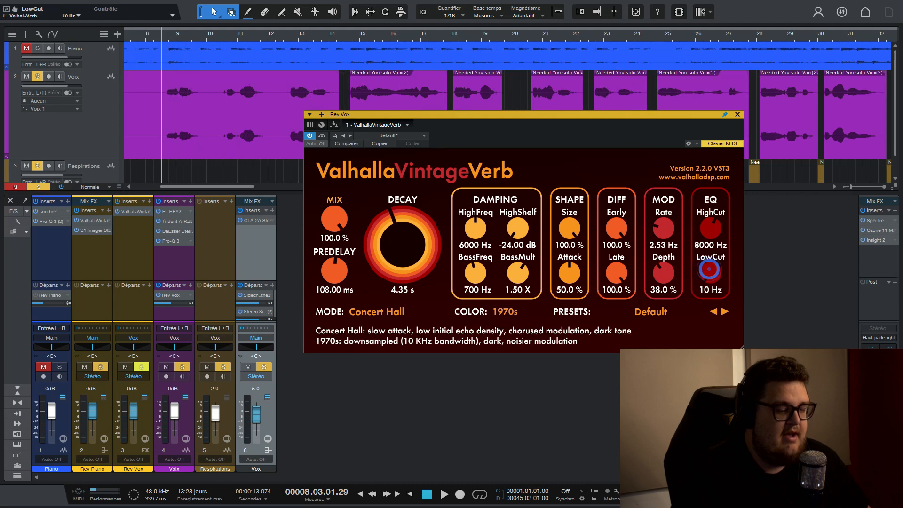
key("space")
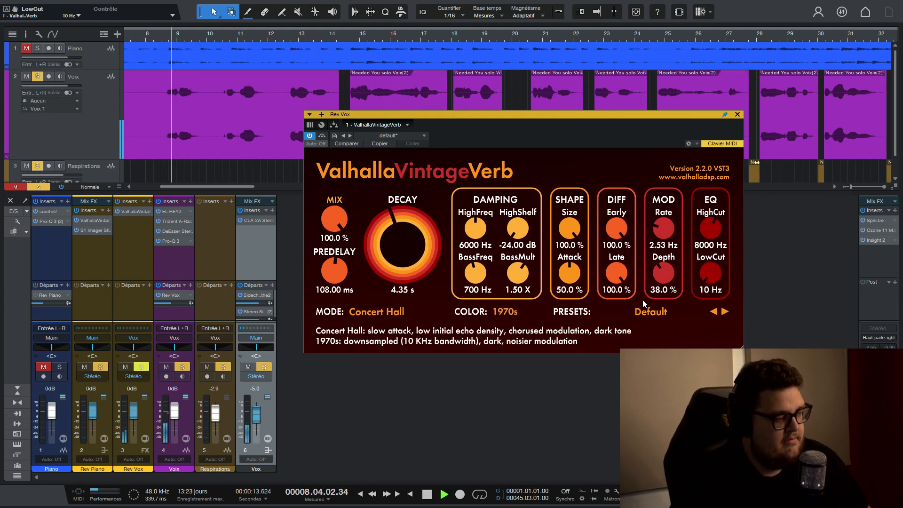
key("space")
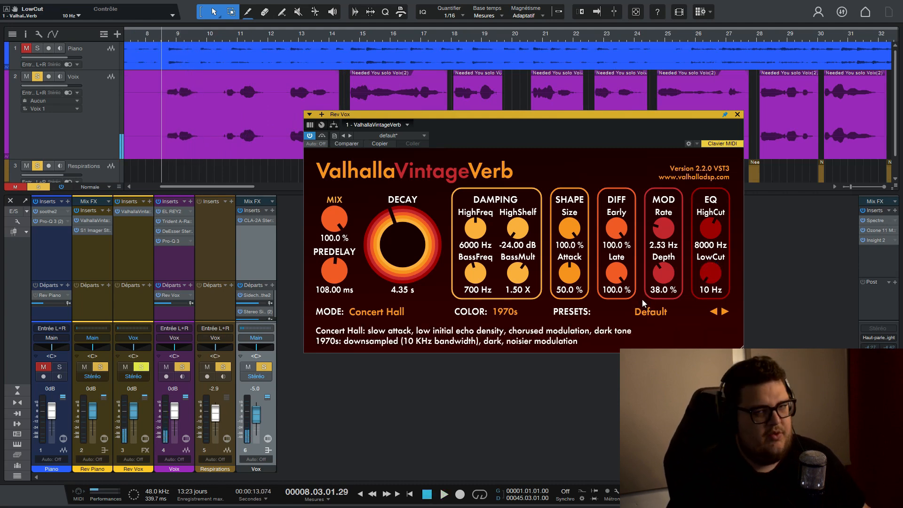
Raise the Rev Vox reverb's LowCut to 1500 Hz and play the same vocal phrase.
left_click_drag(709, 274, 801, 127)
key("space")
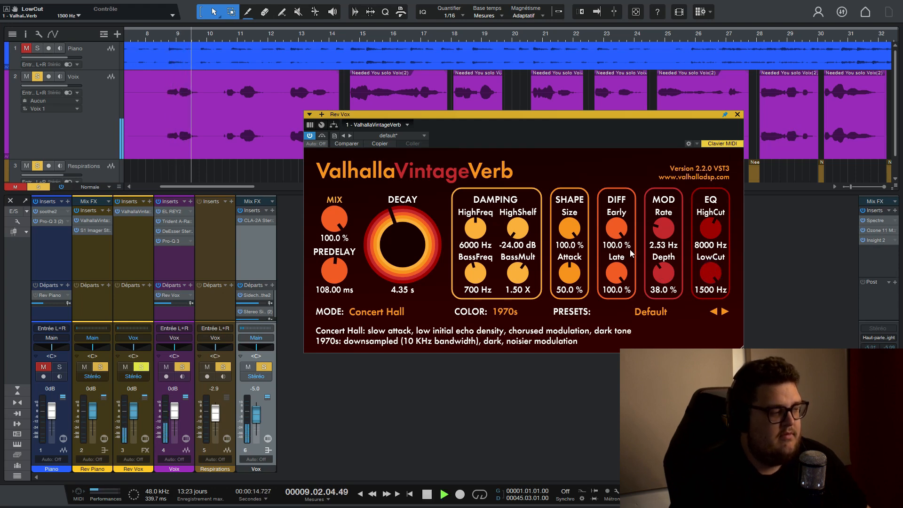
key("space")
Set the Rev Vox reverb's LowCut to 750 Hz, play the vocal phrase and close the plug-in.
left_click(707, 289)
type("7")
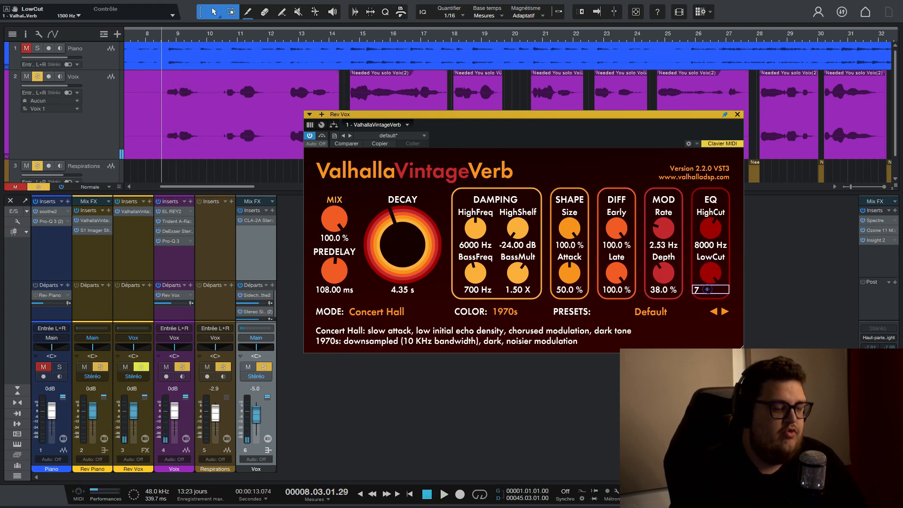
type("50")
key("Return")
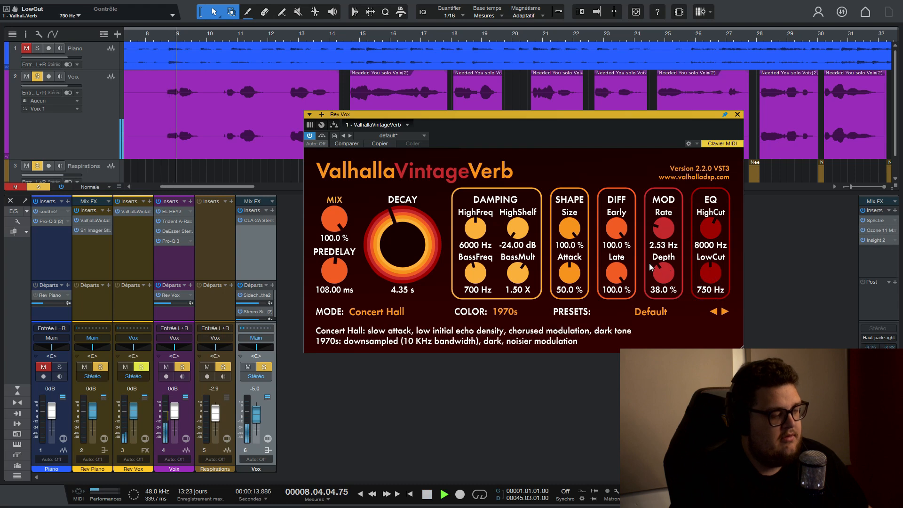
key("space")
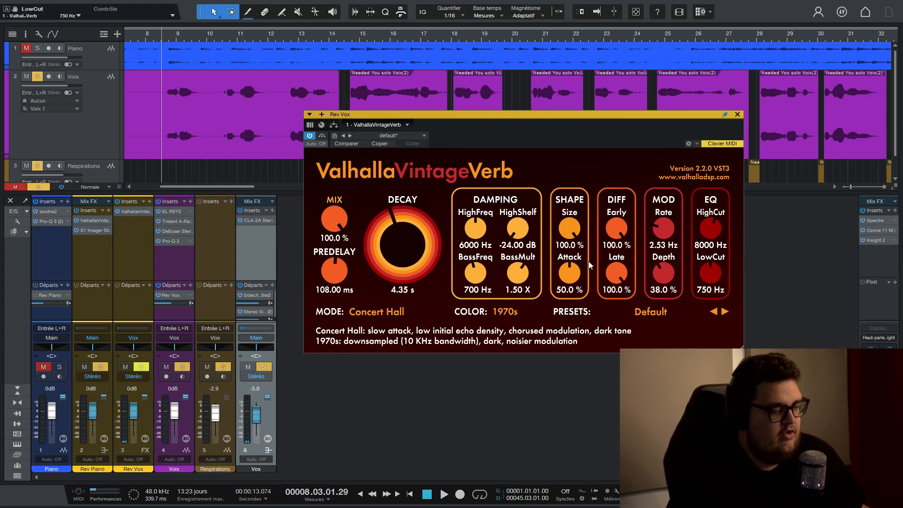
left_click(737, 115)
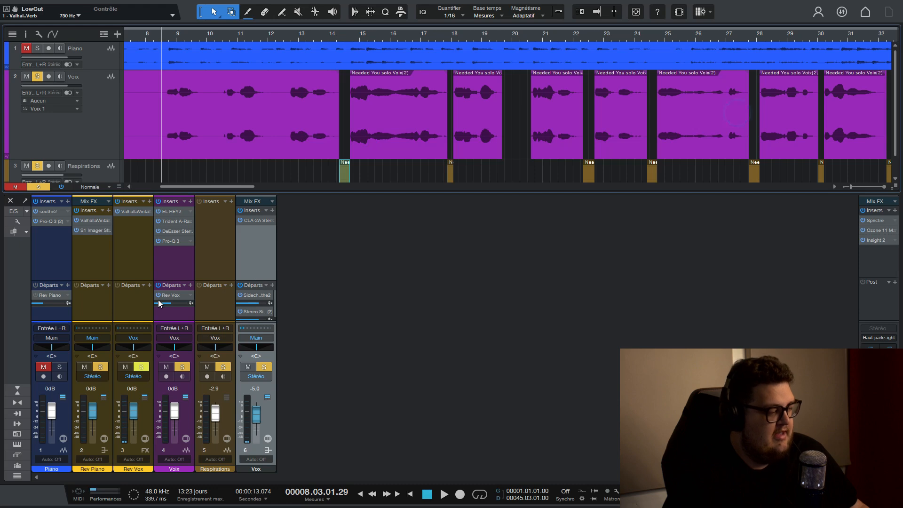
Unmute the Piano track and enable its send to Rev Piano.
mouse_move(159, 303)
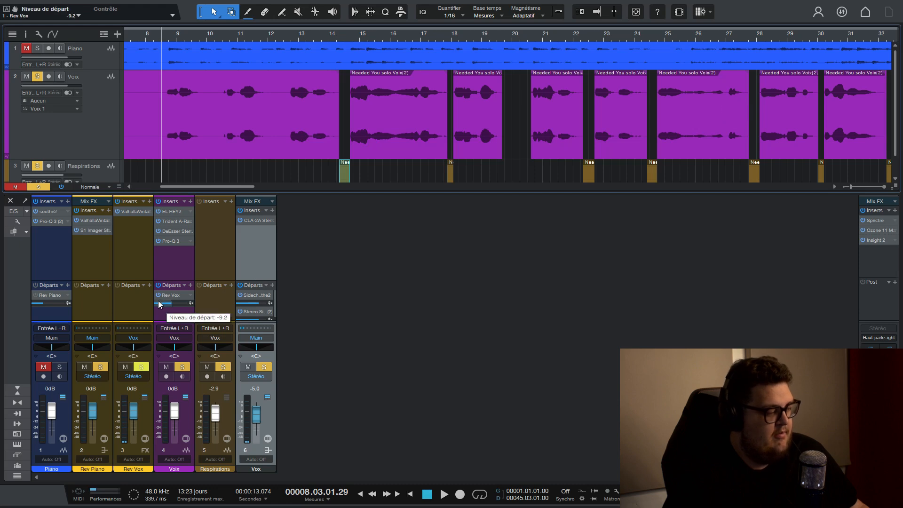
left_click(43, 367)
left_click(90, 232)
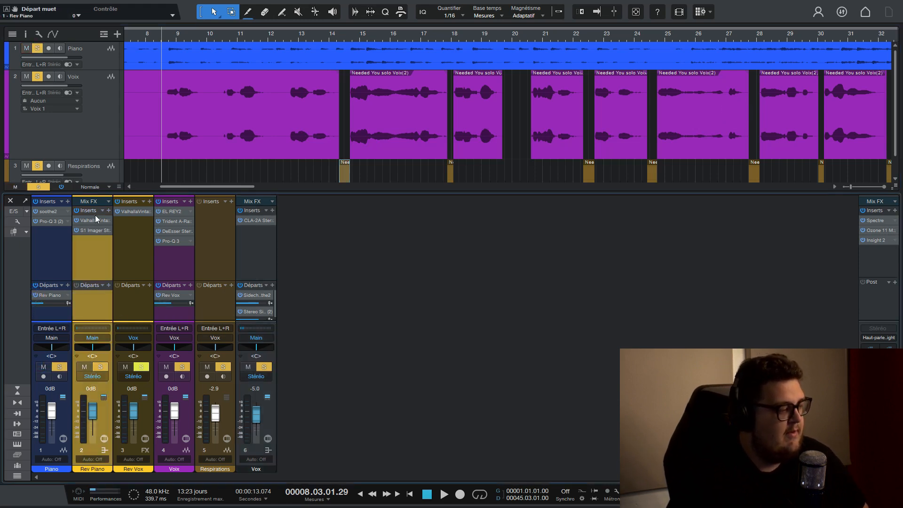
Review the ValhallaVintageVerb and S1 Imager settings on the Rev Piano channel and close the plug-in window.
left_click(90, 220)
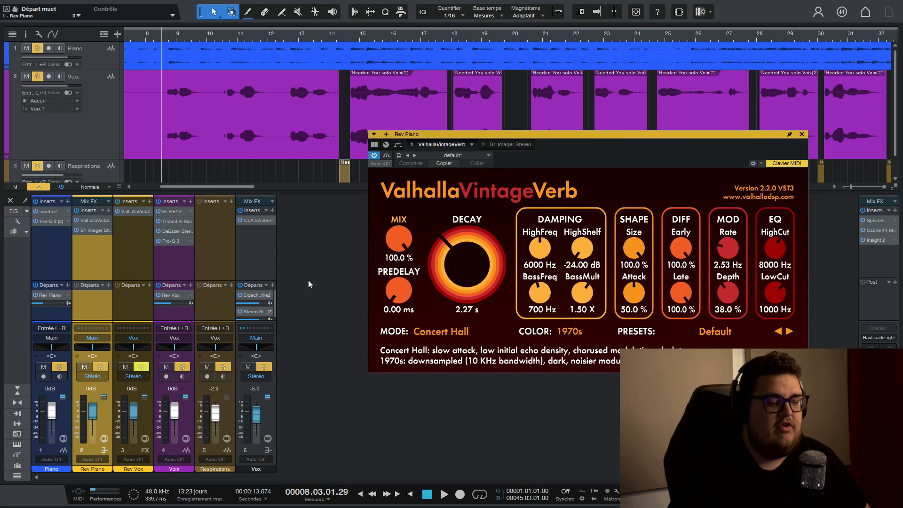
left_click(95, 221)
left_click(91, 231)
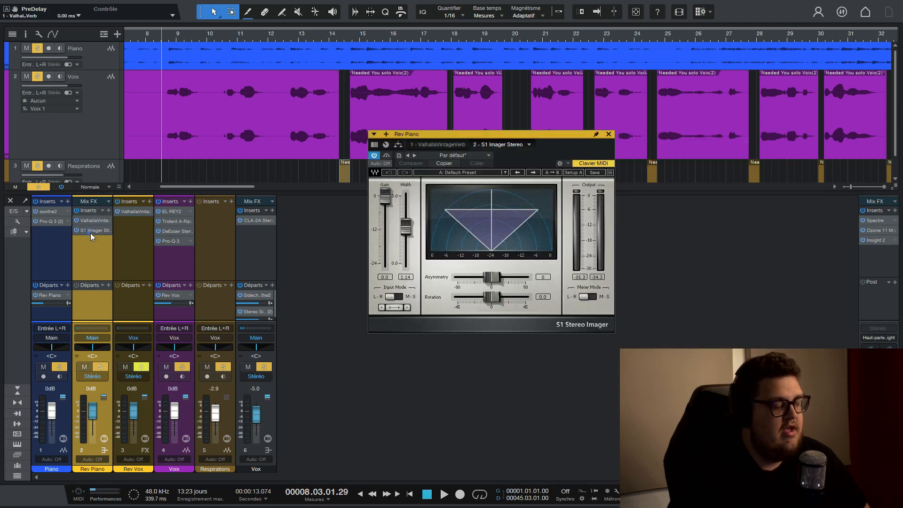
left_click(608, 134)
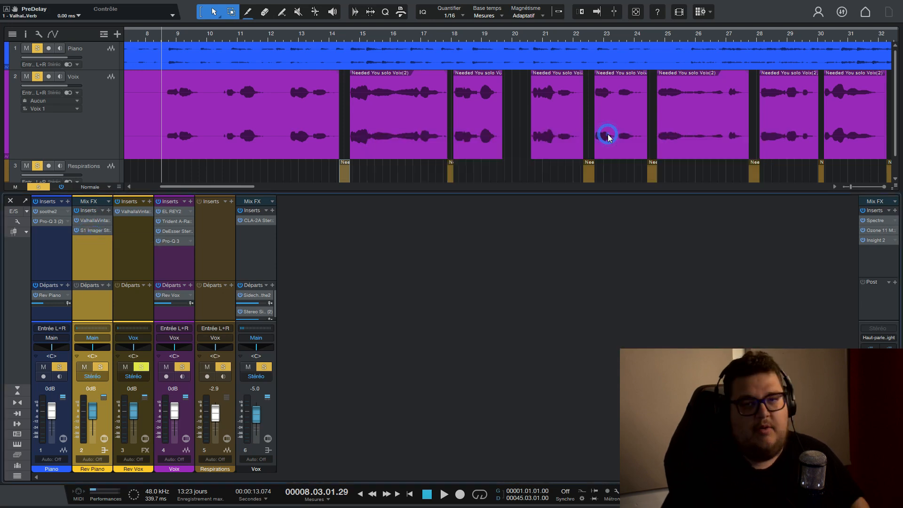
Mute the Voix track and play the piano from around bar 8, comparing it without and with the Rev Piano send.
left_click(182, 366)
left_click(166, 367)
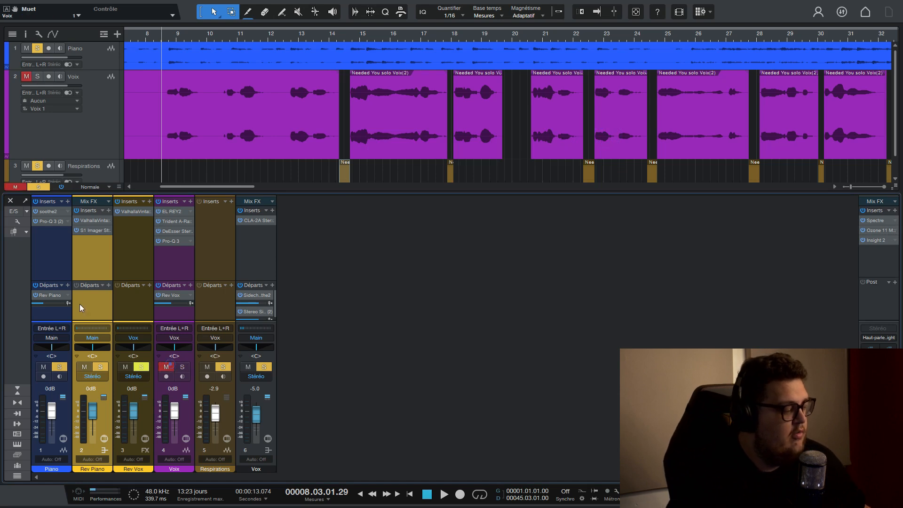
left_click(35, 295)
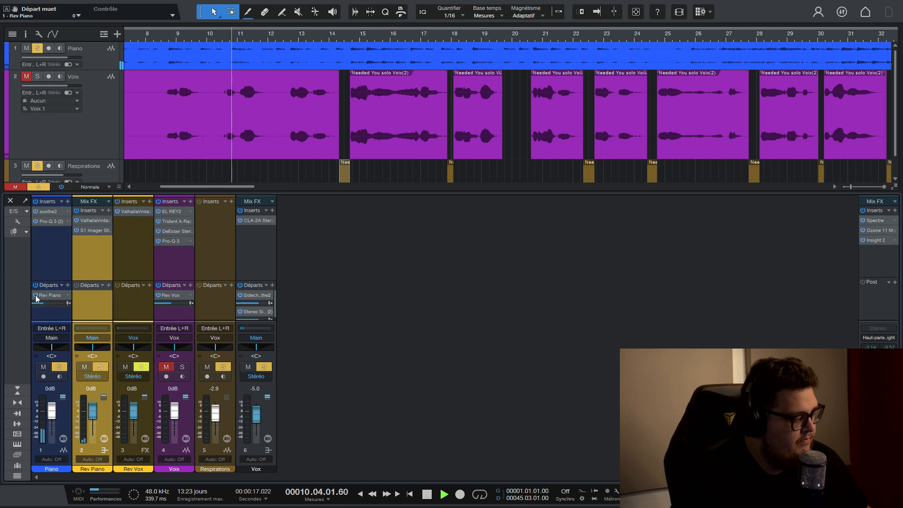
key("space")
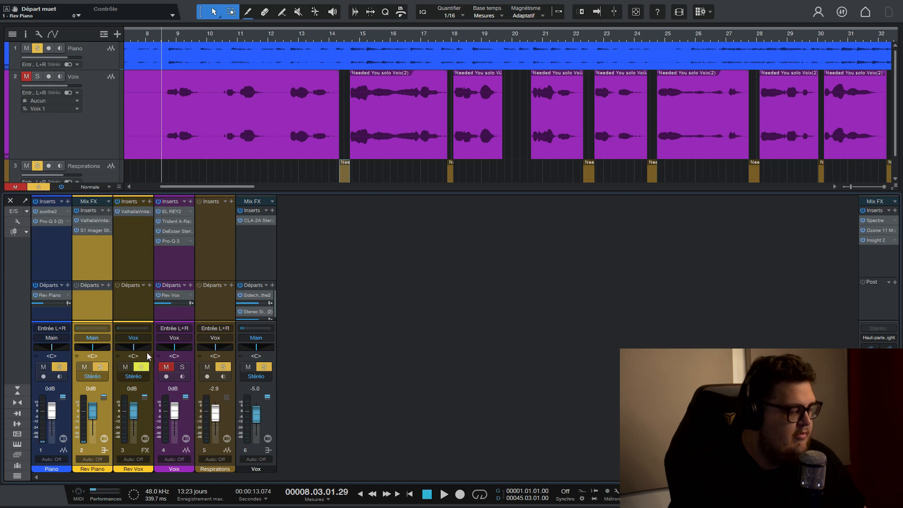
Unmute the Voix track and play it with the piano, setting its Rev Vox send level to -10 with the reverb window open, then close it.
left_click(163, 365)
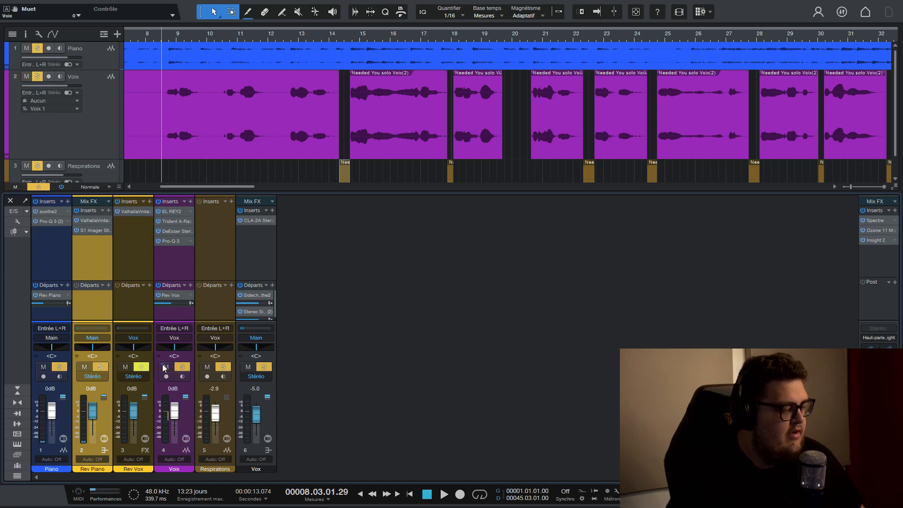
left_click(139, 212)
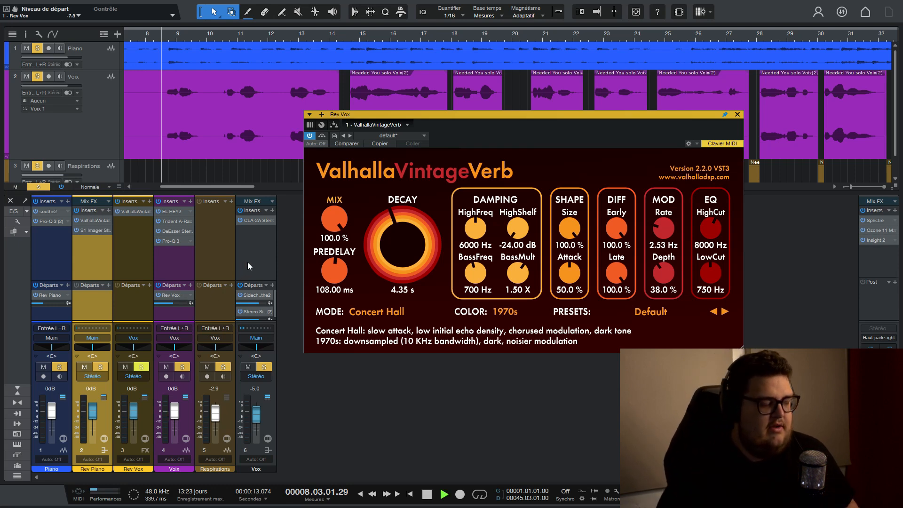
key("space")
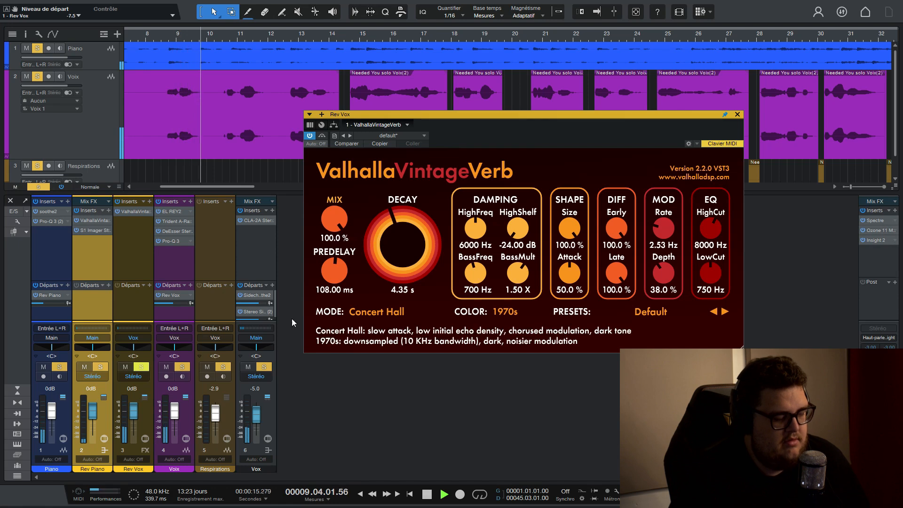
scroll(164, 304, "down", 5)
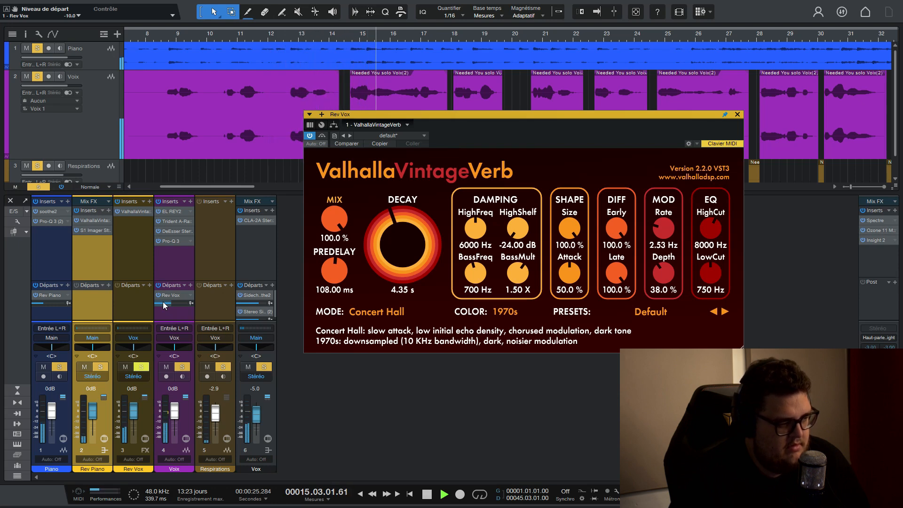
left_click(738, 115)
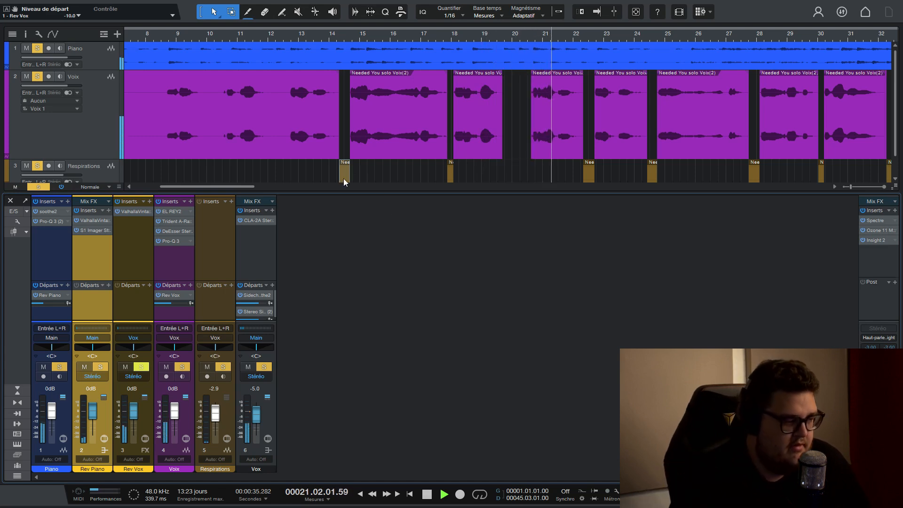
Listen to the vocal and piano through the final phrase around bar 41 and stop playback.
scroll(336, 186, "right", 3)
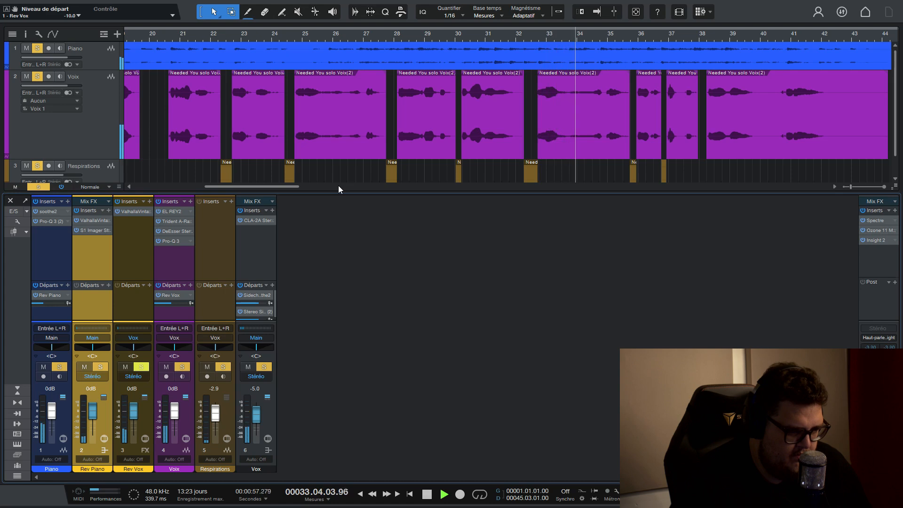
scroll(511, 34, "down", 5)
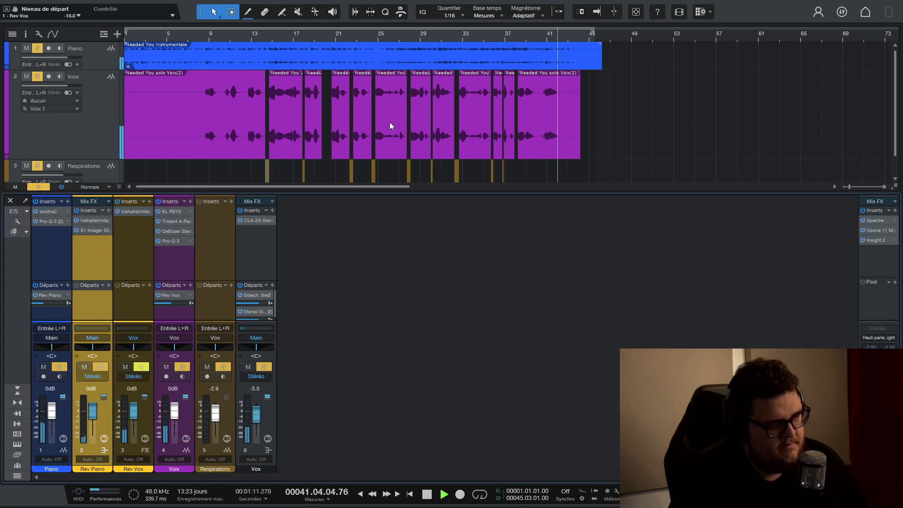
key("space")
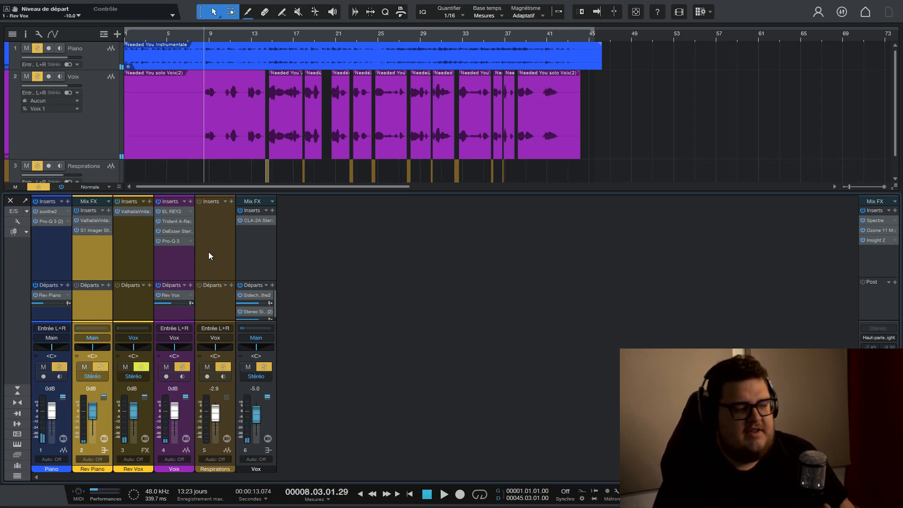
Raise the Voix track's Rev Vox send level to -5.0 and play the mix from around bar 8.
left_click_drag(170, 303, 171, 302)
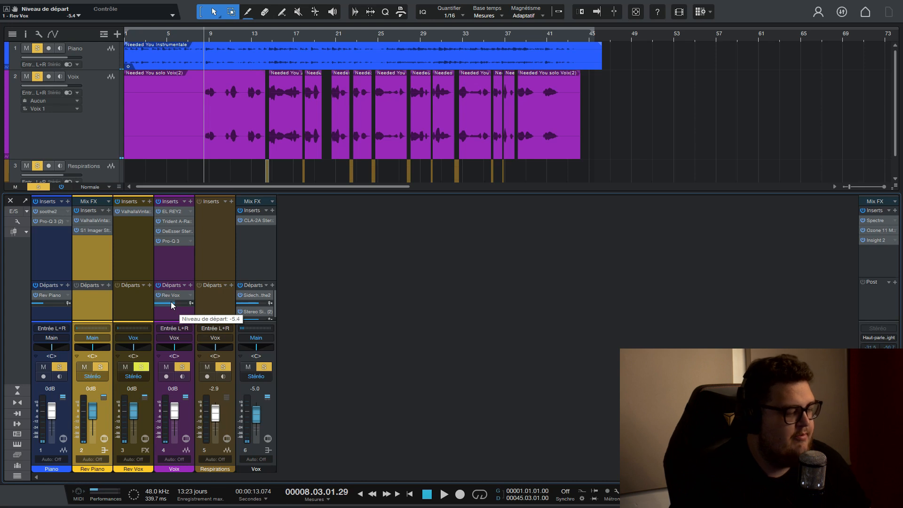
key("space")
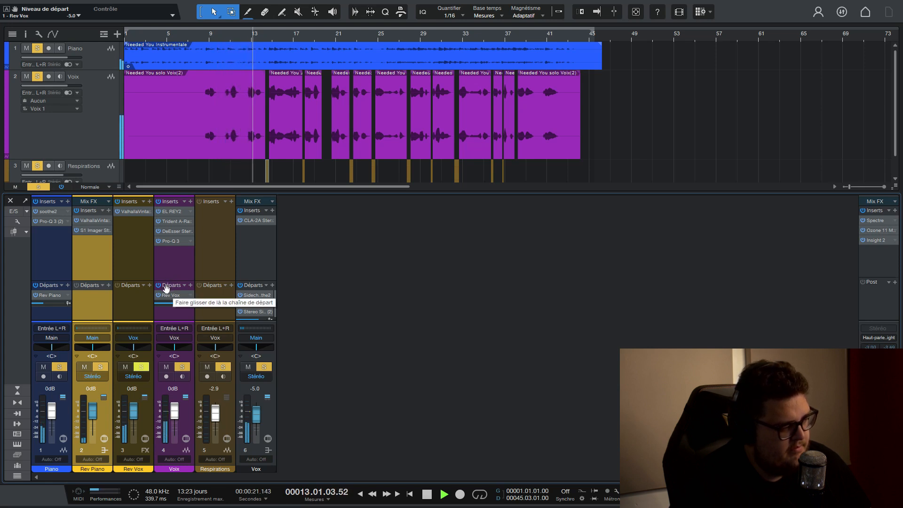
key("space")
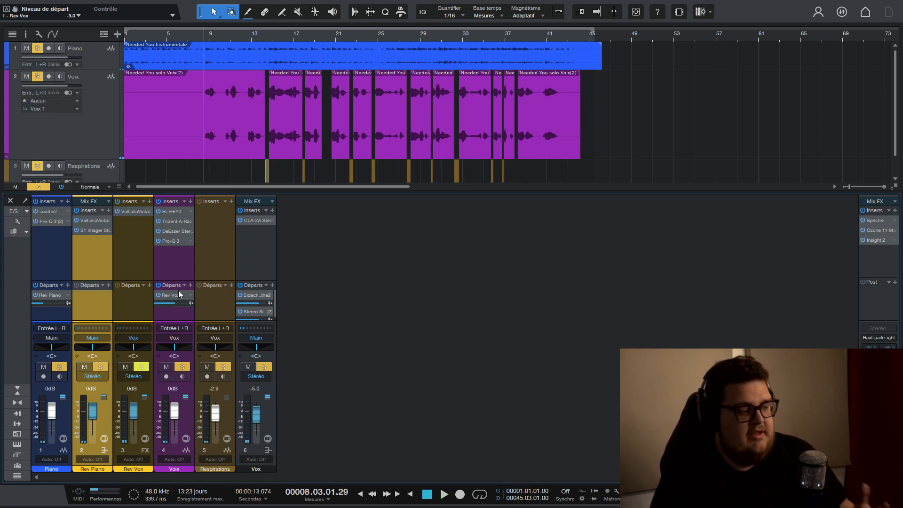
Lower the Voix track's Rev Vox send level to -15.0, play from around bar 8 and reduce it further to -22.5.
scroll(172, 302, "down", 5)
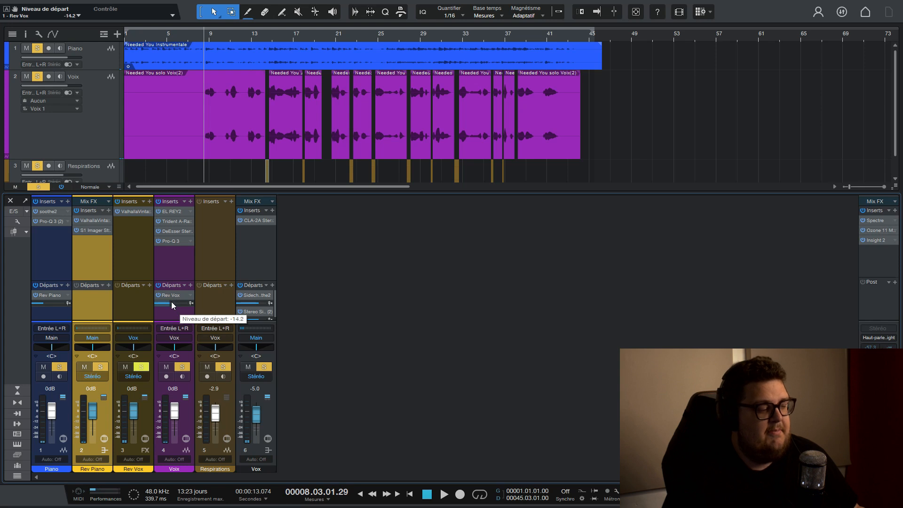
scroll(171, 301, "up", 1)
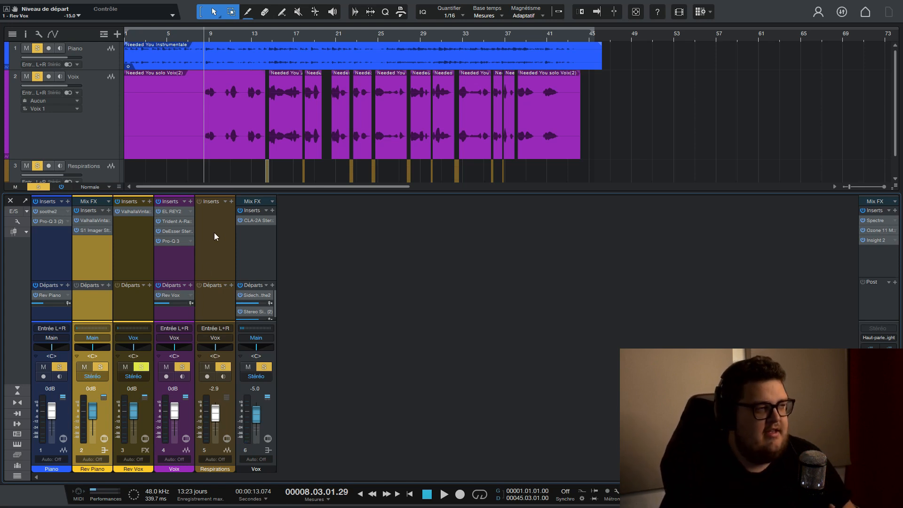
key("space")
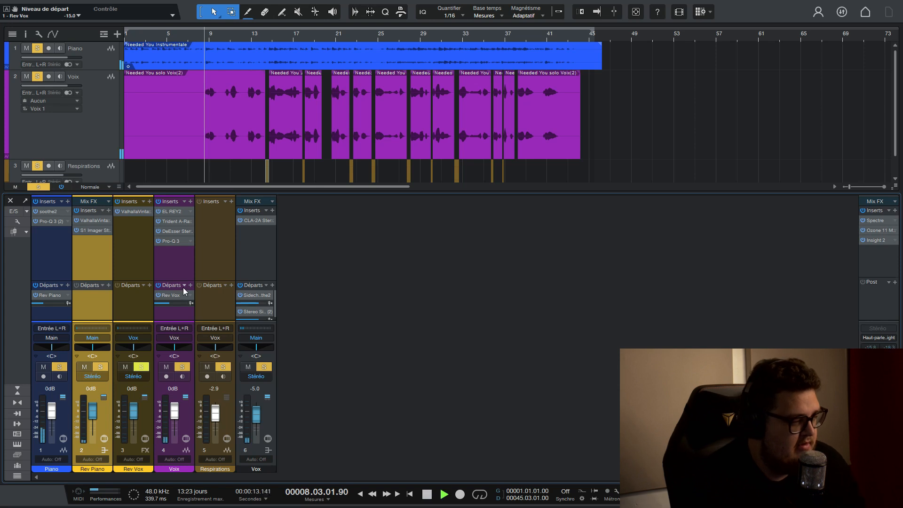
scroll(166, 302, "down", 5)
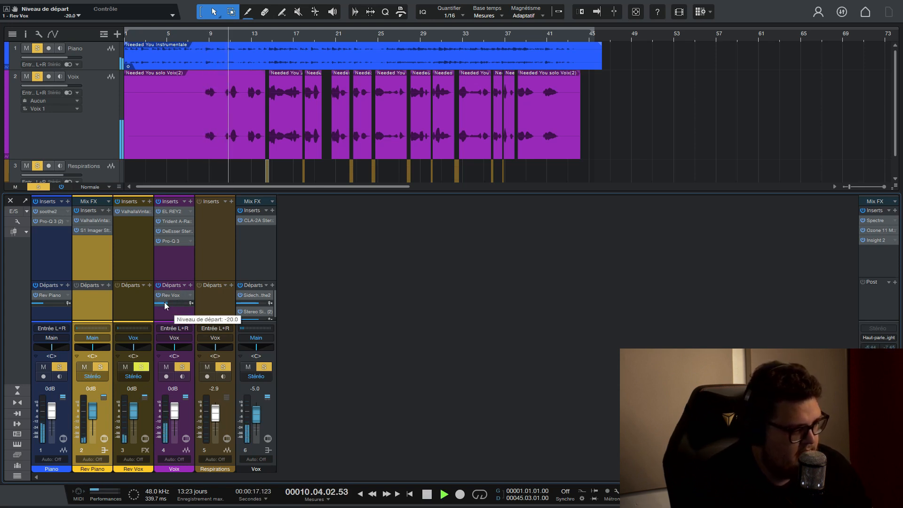
scroll(165, 302, "down", 3)
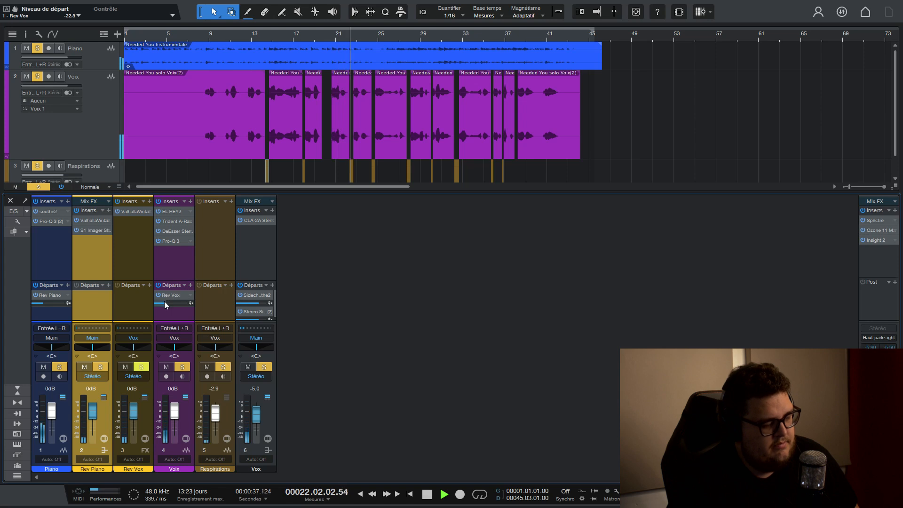
Raise the Voix track's Rev Vox send level to -10.0 while the mix plays and stop playback.
mouse_move(165, 302)
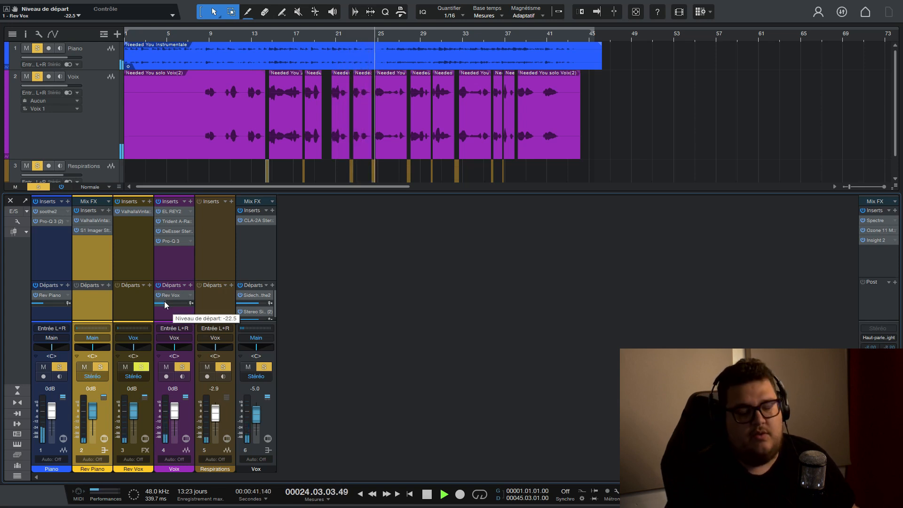
scroll(165, 303, "up", 5)
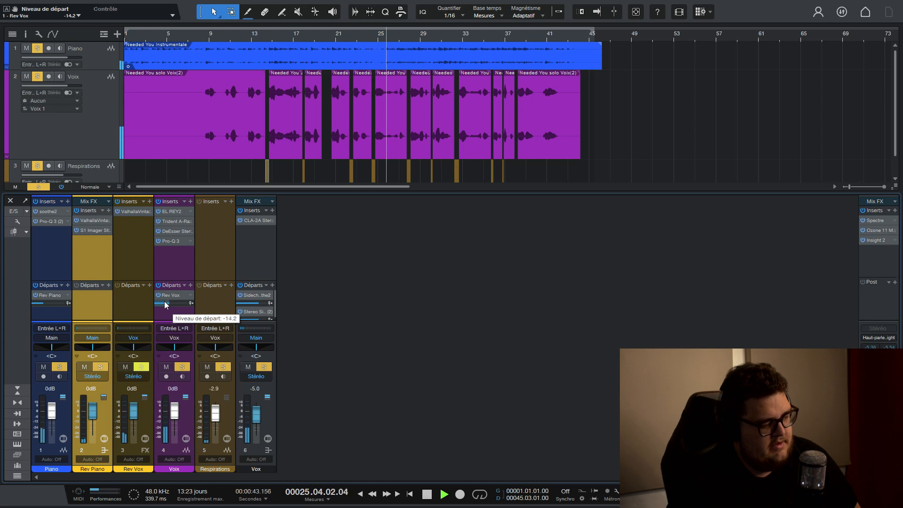
scroll(165, 303, "up", 4)
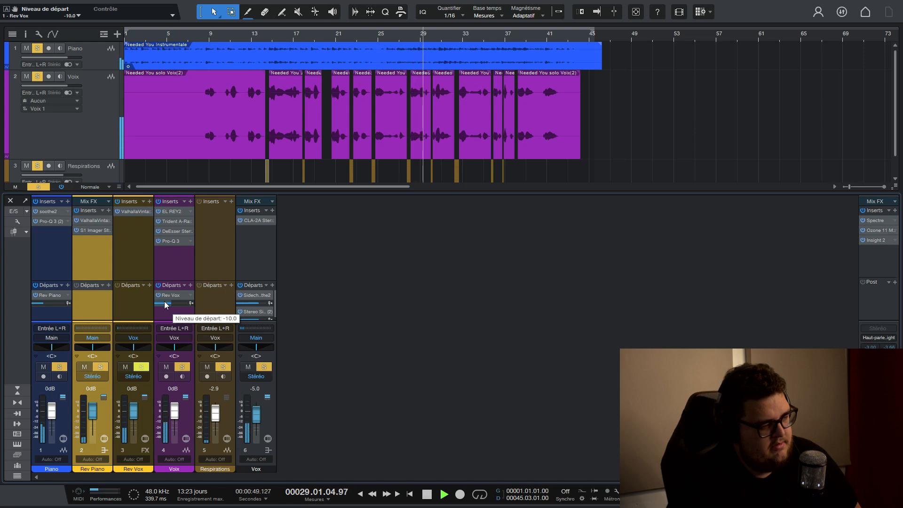
key("space")
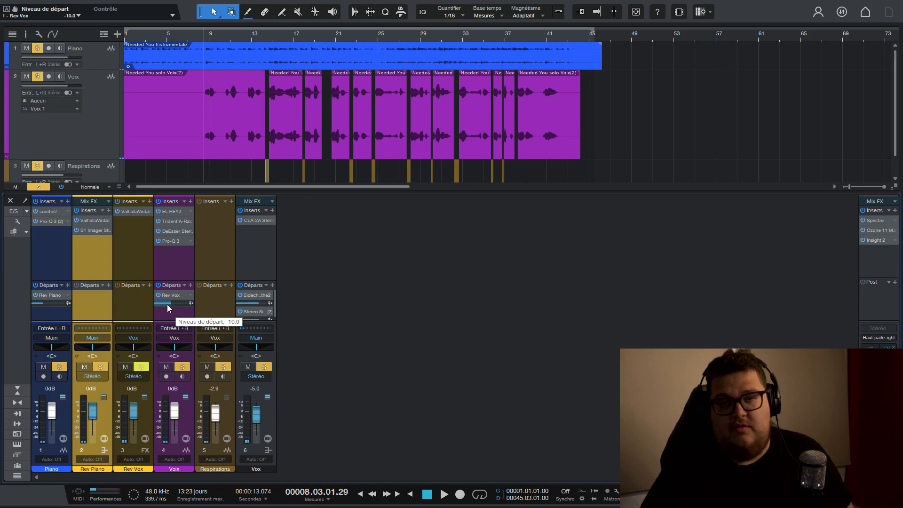
Try a shorter 2.14 s decay in the Rev Vox ValhallaVintageVerb, restore it to 4.35 s and close the plug-in.
left_click(137, 213)
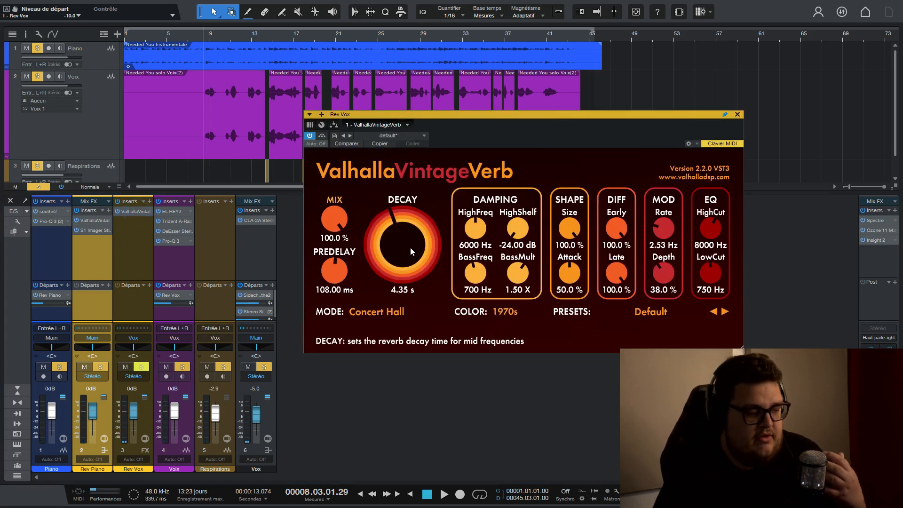
left_click_drag(409, 251, 402, 262)
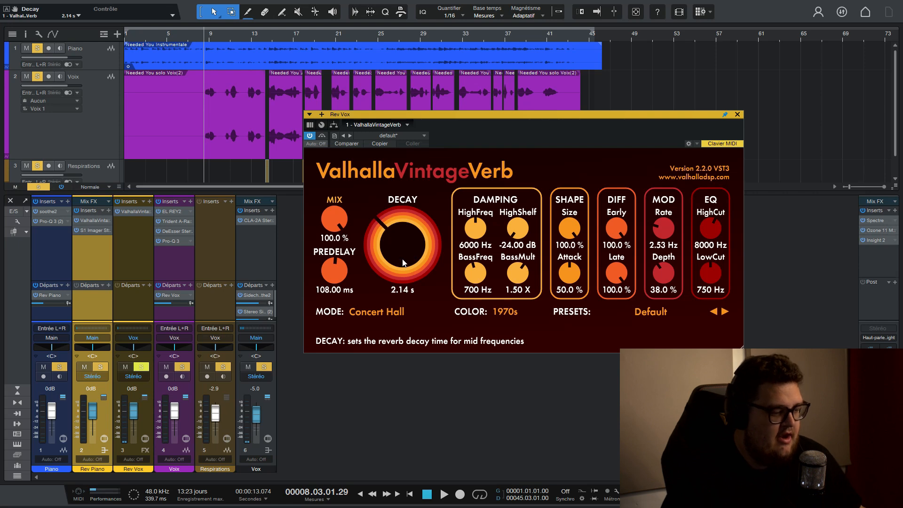
left_click(737, 114)
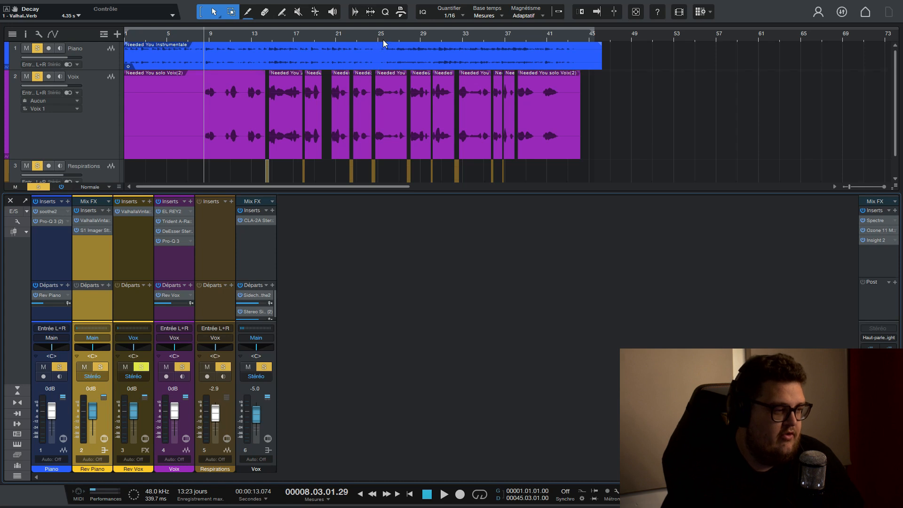
Show more of the arrangement by zooming out its timeline, enlarging its area above the mixer and reducing the Voix track's height.
scroll(383, 40, "down", 2)
left_click_drag(295, 191, 290, 220)
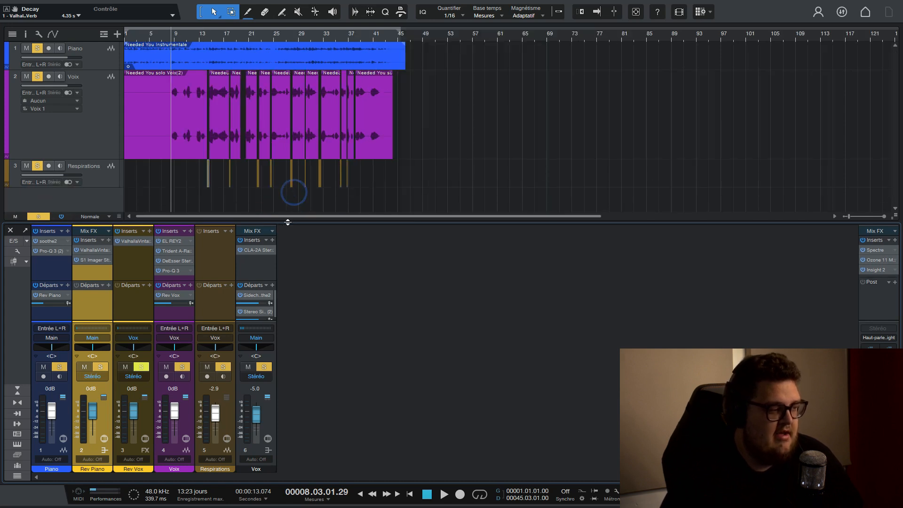
left_click_drag(86, 159, 85, 134)
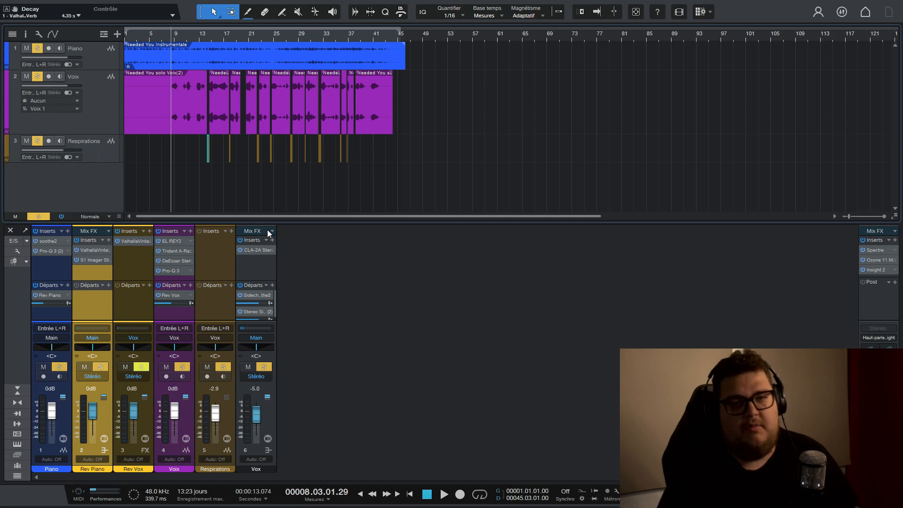
Review the Trident A-Range equalizer settings on the Voix track, close the plug-in and select the Voix channel.
left_click(171, 250)
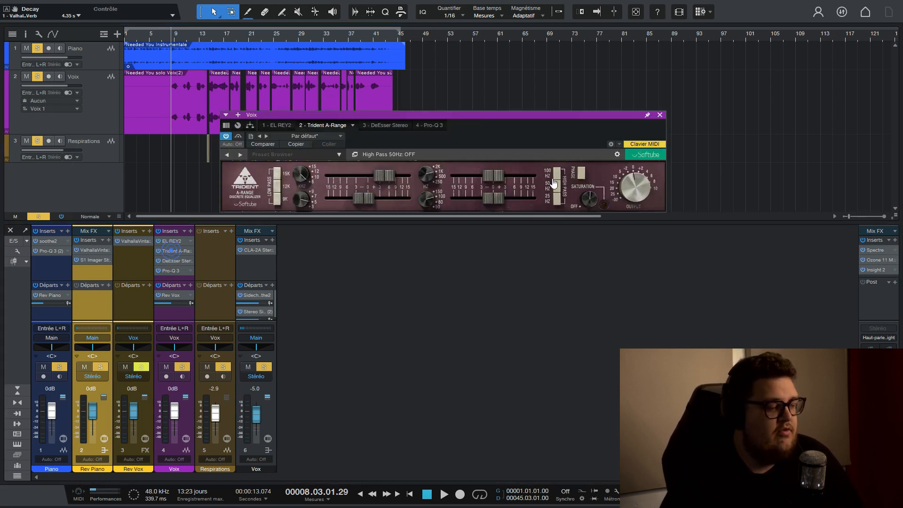
left_click(659, 114)
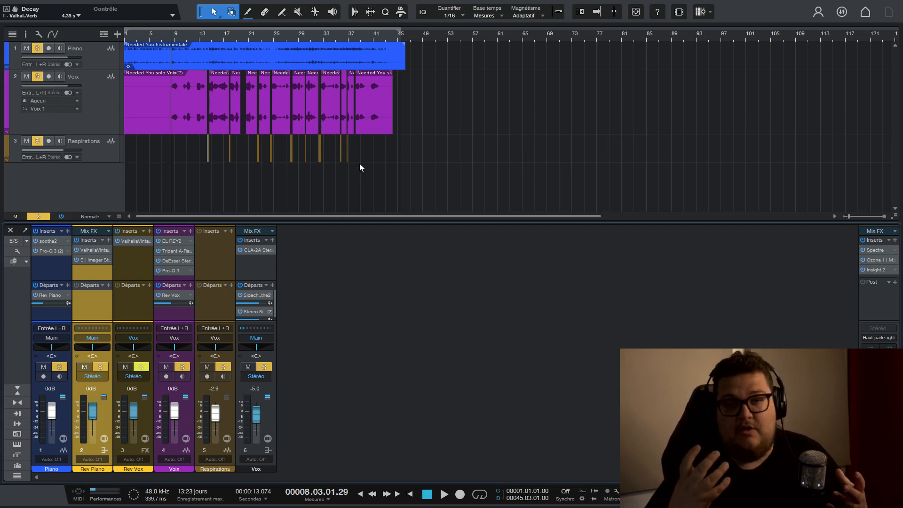
left_click(357, 182)
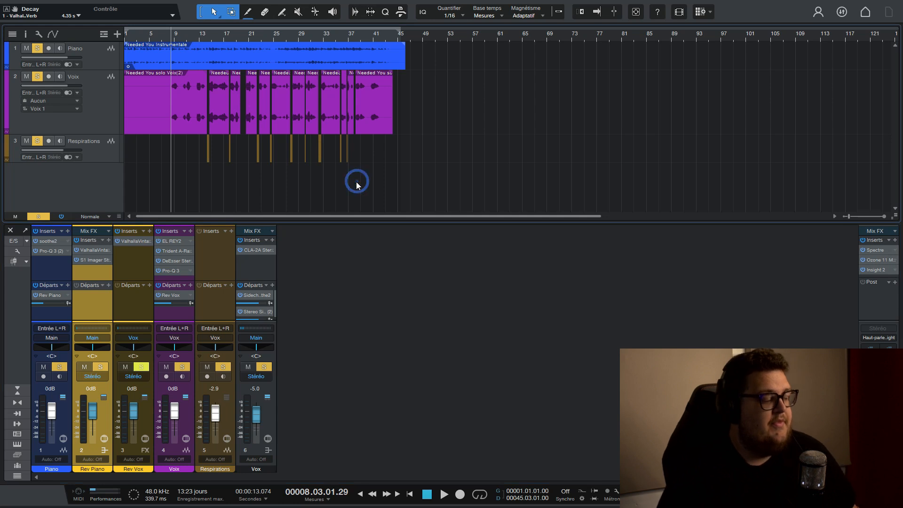
left_click(158, 311)
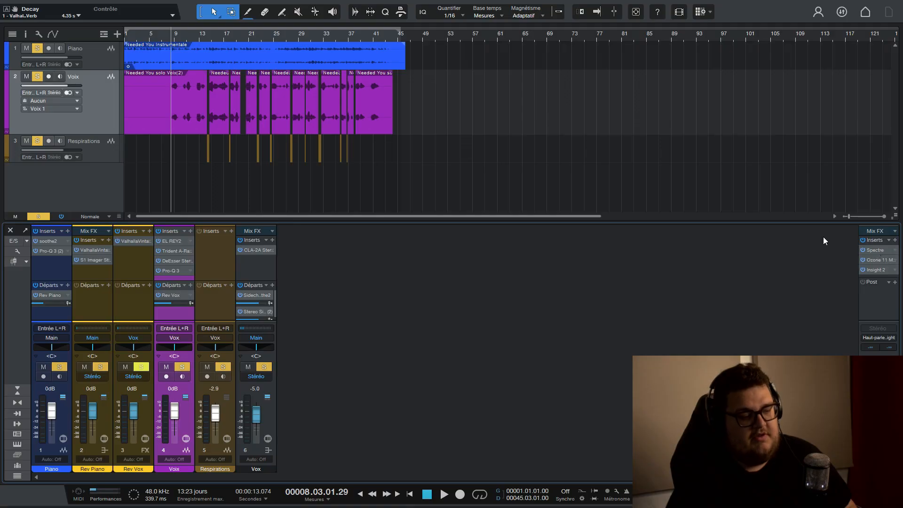
Review the Spectre and Ozone 11 Maximizer settings on the Main output, closing each plug-in.
left_click(874, 250)
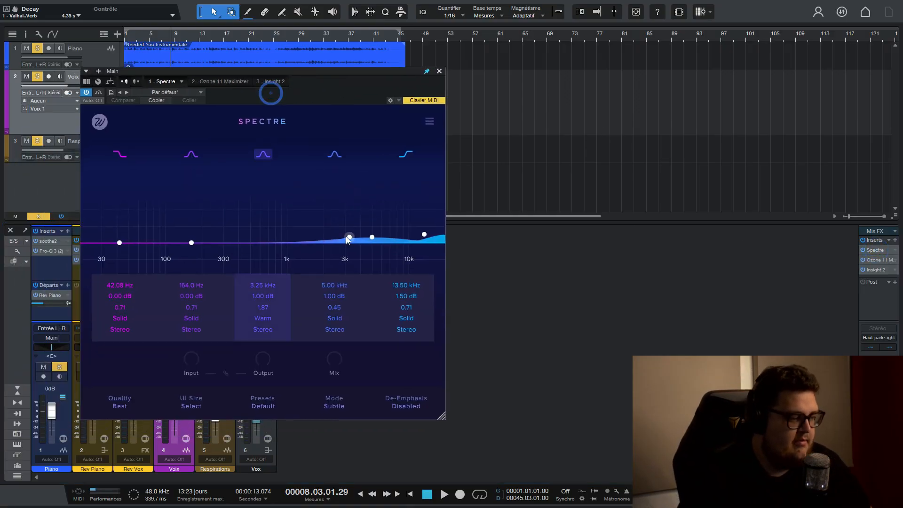
left_click(439, 71)
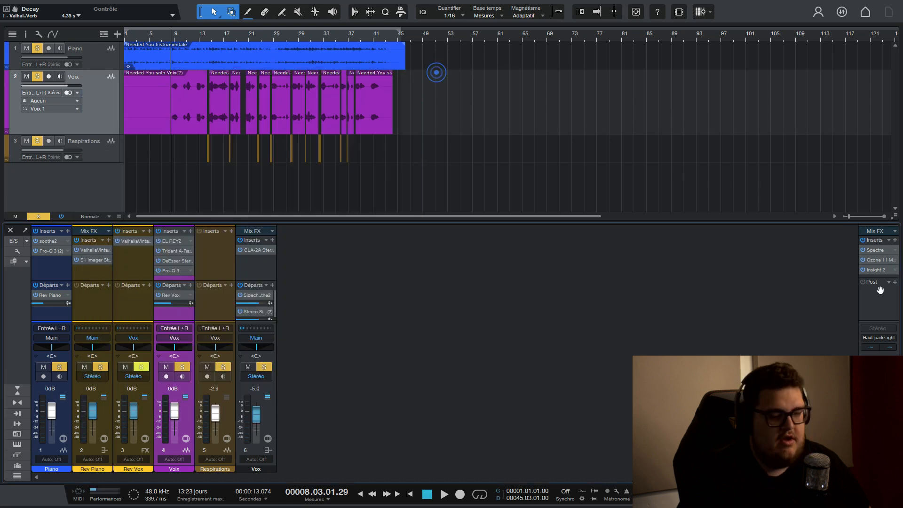
left_click(876, 260)
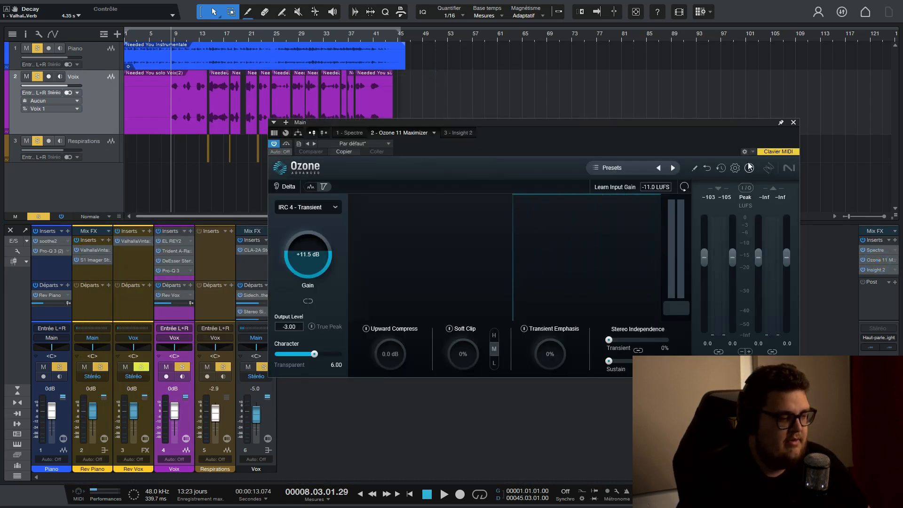
left_click(794, 122)
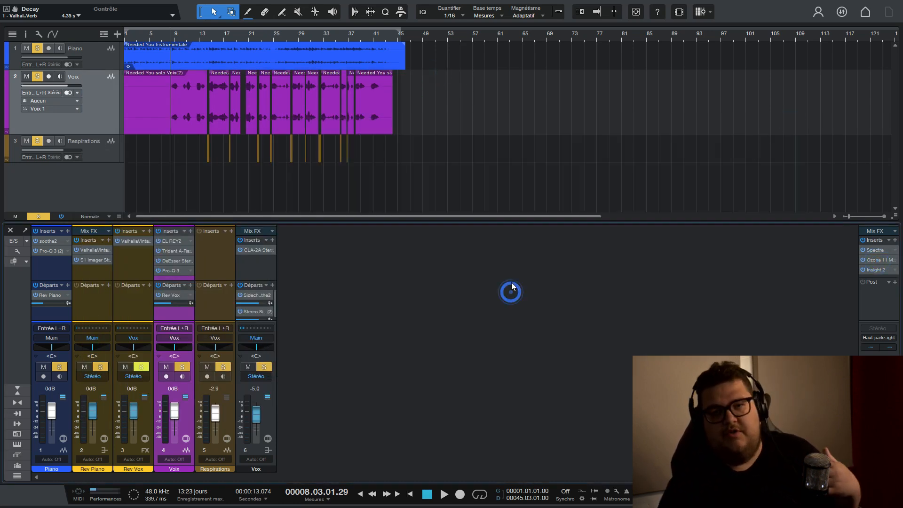